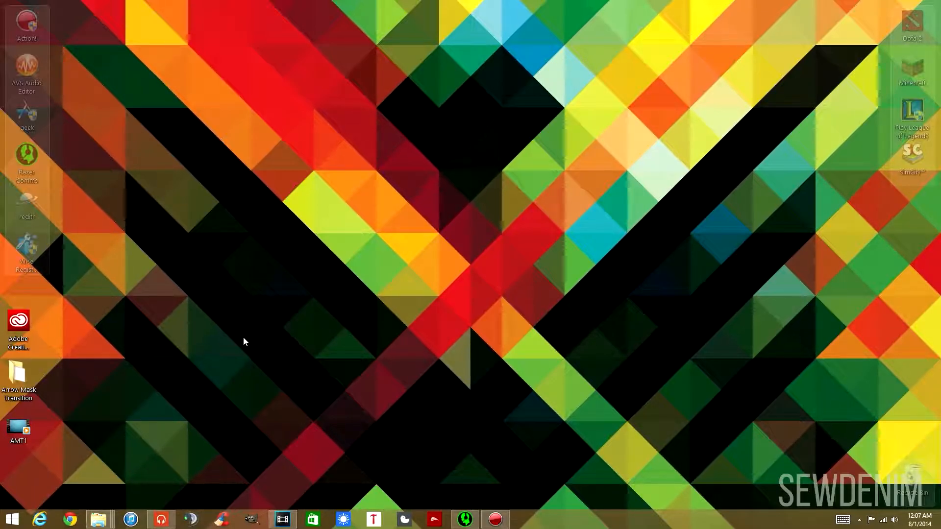
Step: Open the AMT1 video from the desktop in QuickTime Player and play it through
right_click(24, 435)
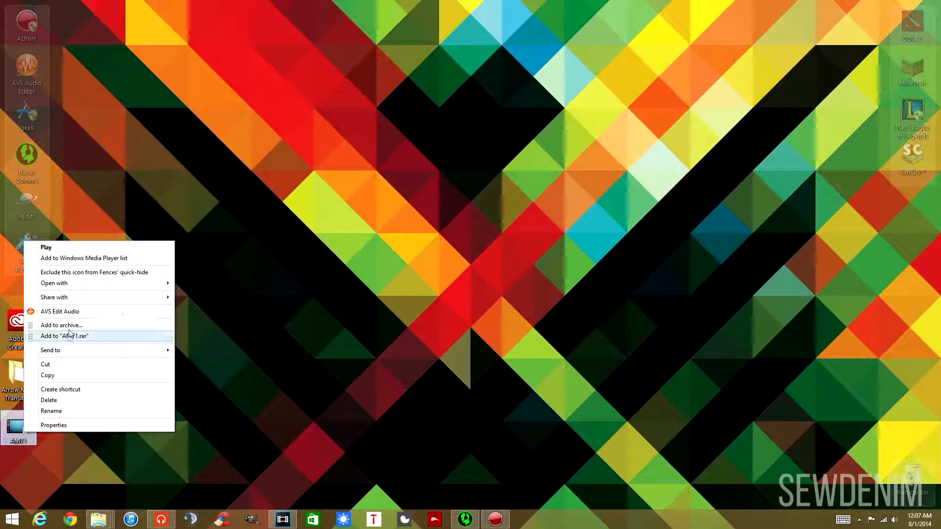
mouse_move(77, 288)
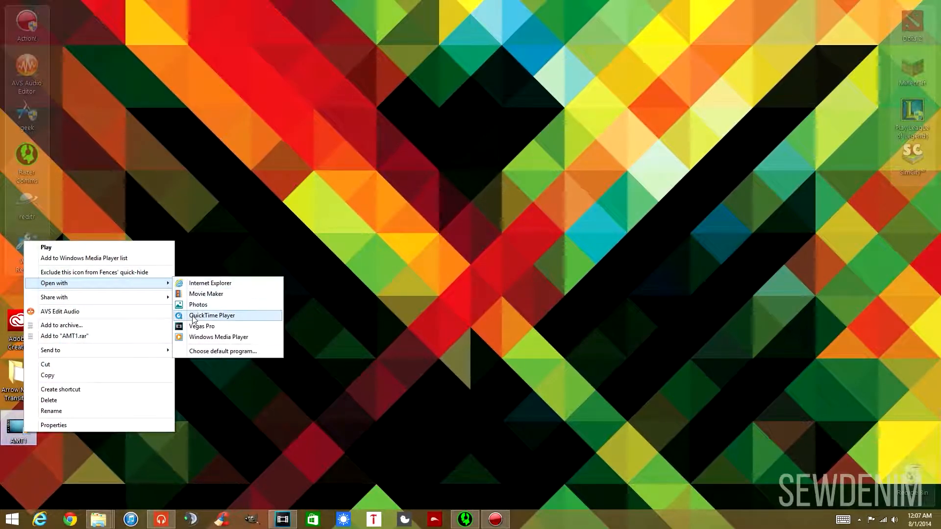
left_click(209, 316)
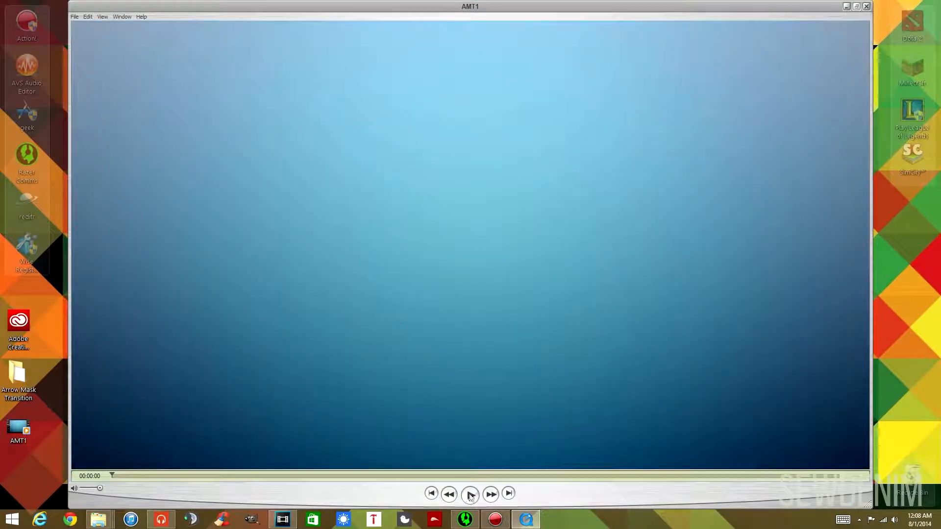
left_click(470, 495)
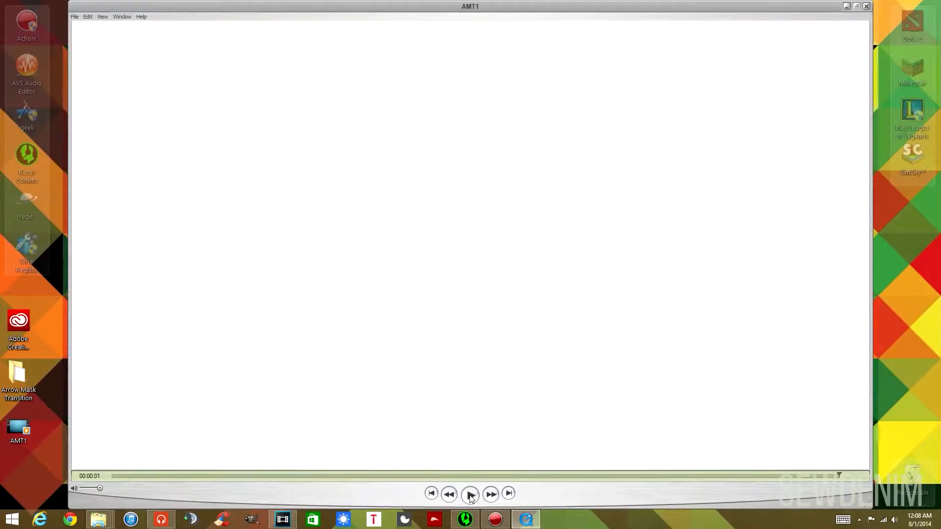
left_click(470, 495)
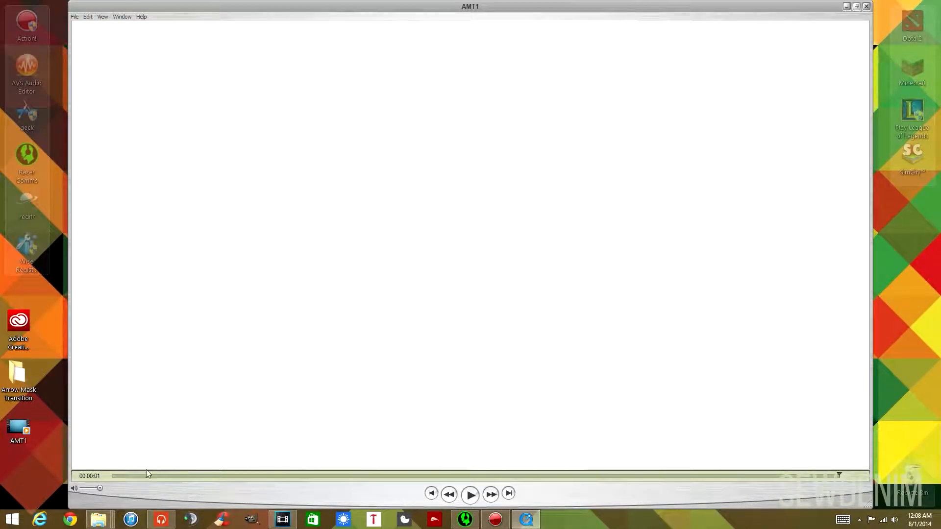
Step: Scrub through AMT1 from its start to examine the arrow mask transition, and close the player
left_click(117, 475)
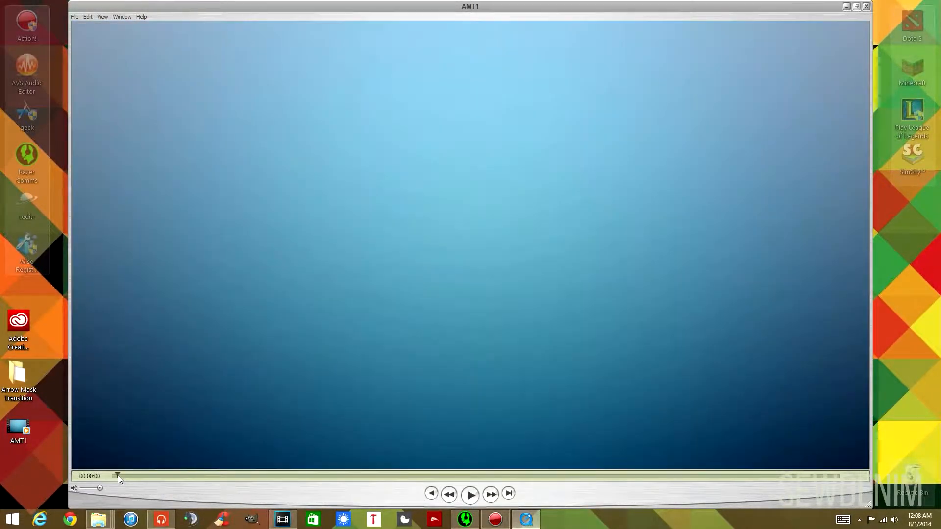
left_click_drag(122, 474, 717, 453)
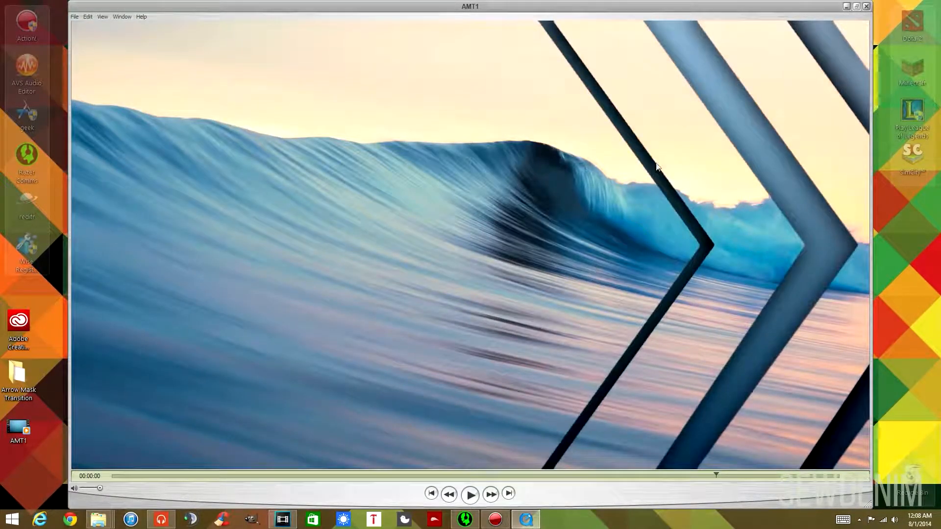
left_click(865, 7)
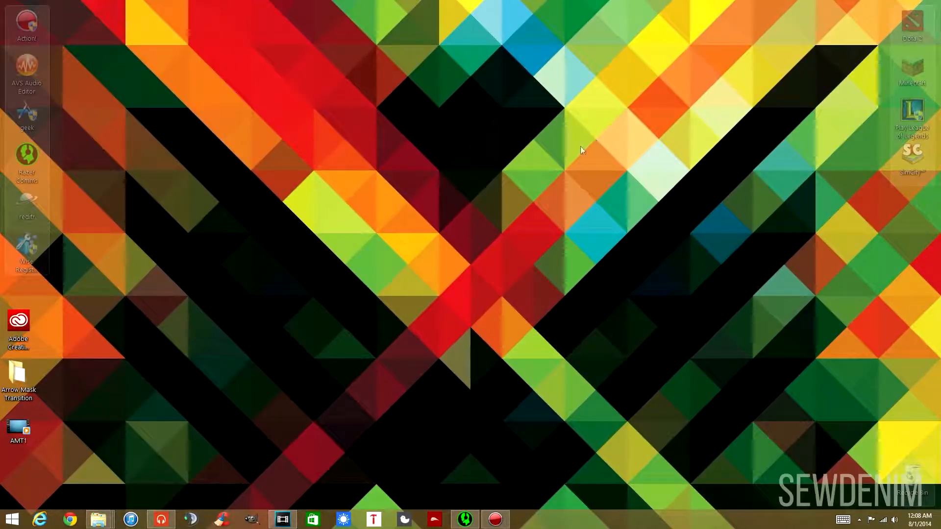
Step: Switch to Vegas Pro and insert a video track in the empty project
left_click(283, 519)
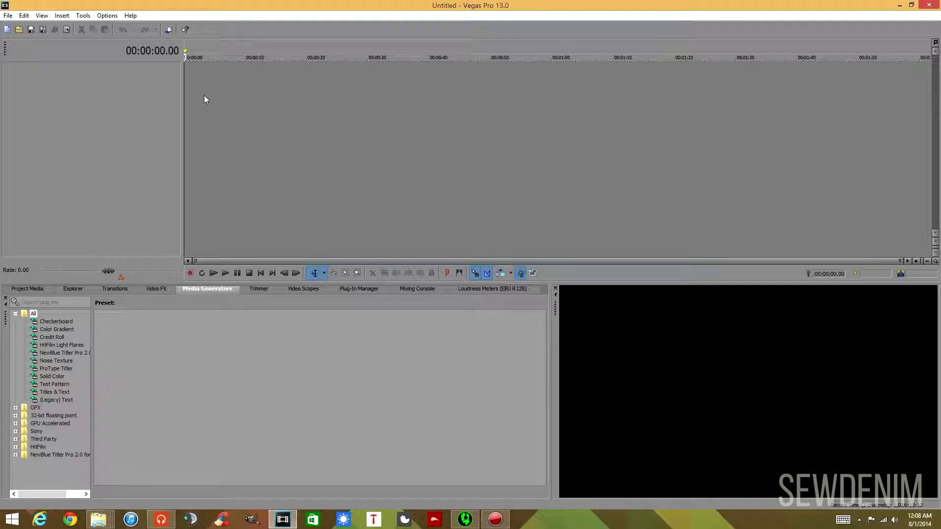
right_click(203, 76)
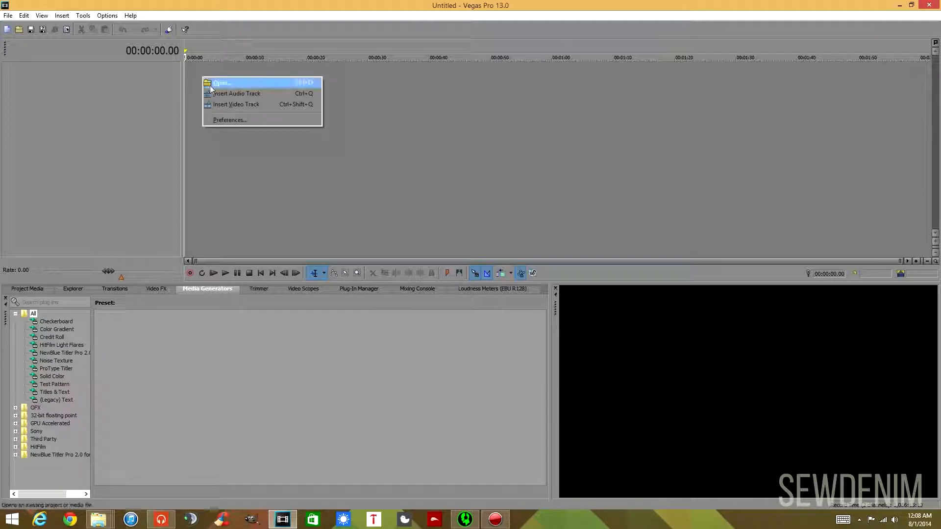
left_click(234, 103)
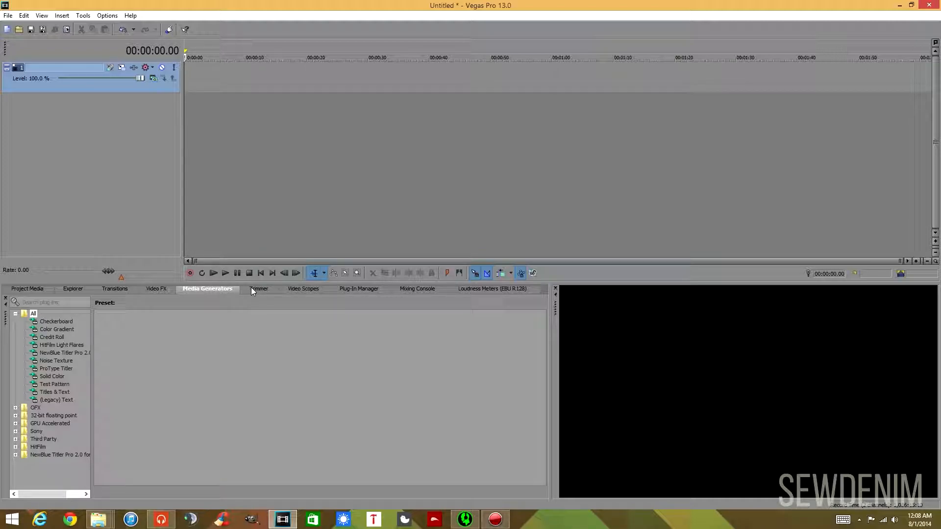
Step: Add a White Solid Color generated clip at the start of the video track, keeping its default settings
left_click(116, 289)
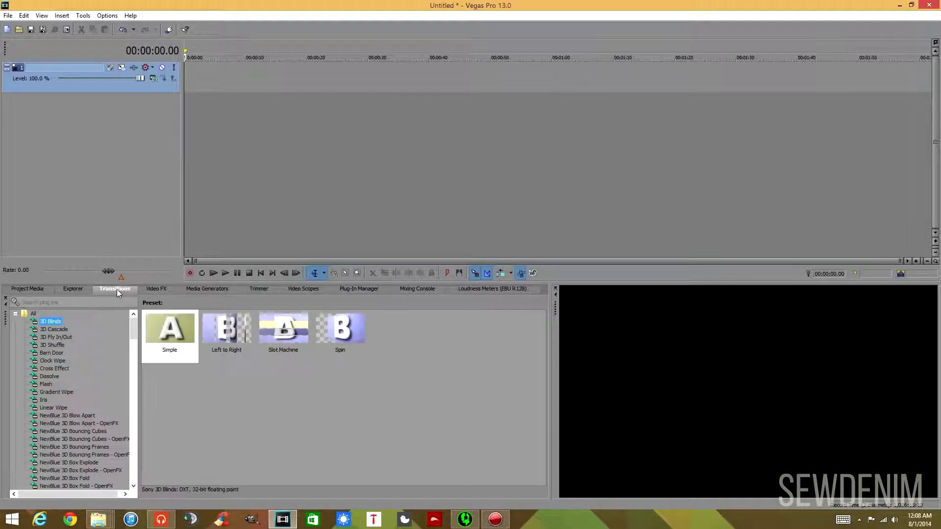
left_click(216, 289)
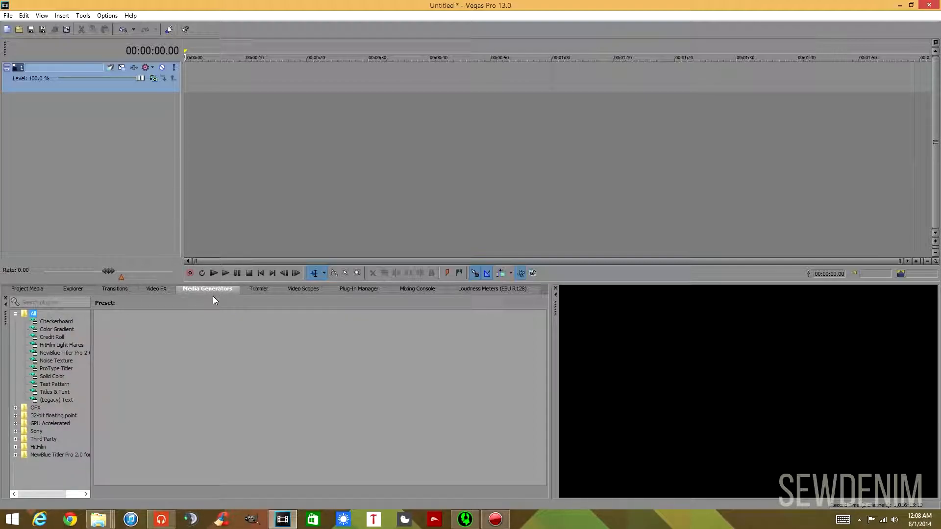
left_click(51, 376)
left_click_drag(125, 338, 189, 72)
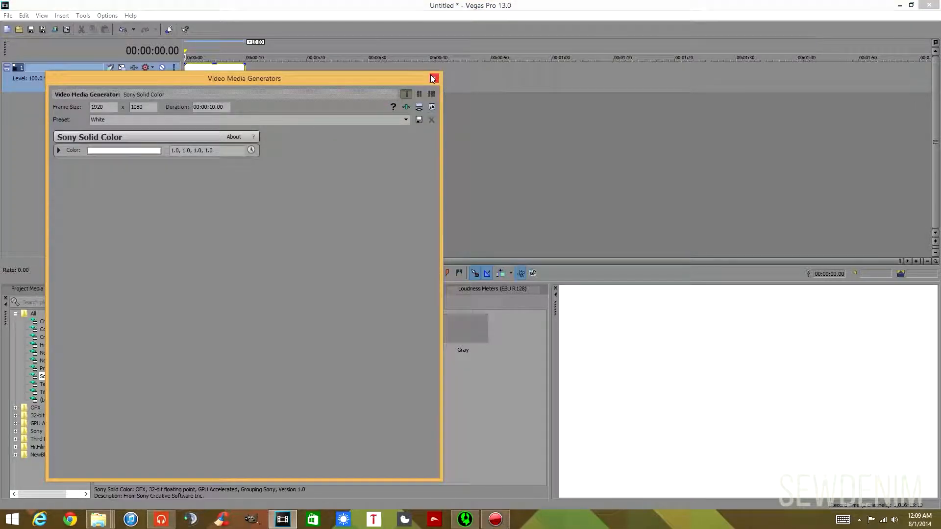
left_click(434, 79)
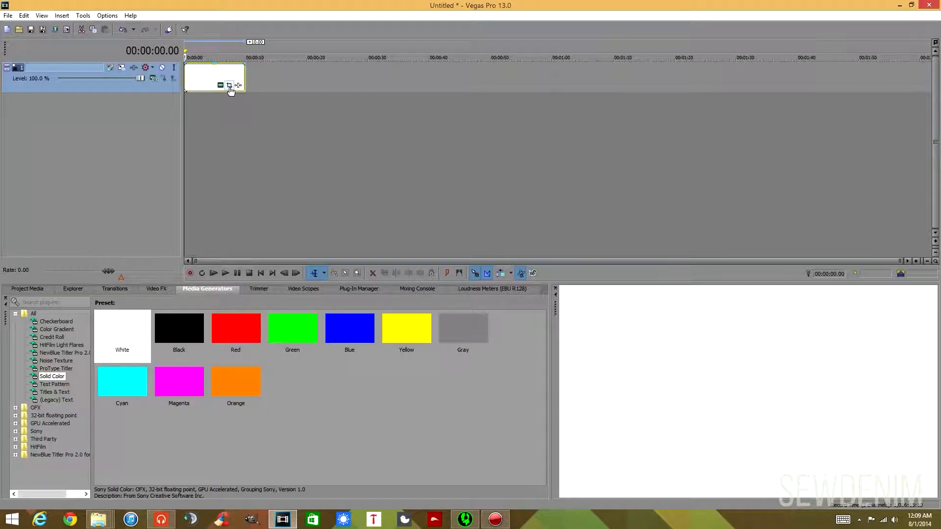
Step: Change the solid color clip's generated color to red, 1.0, 0.0, 0.2, 1.0
left_click(229, 86)
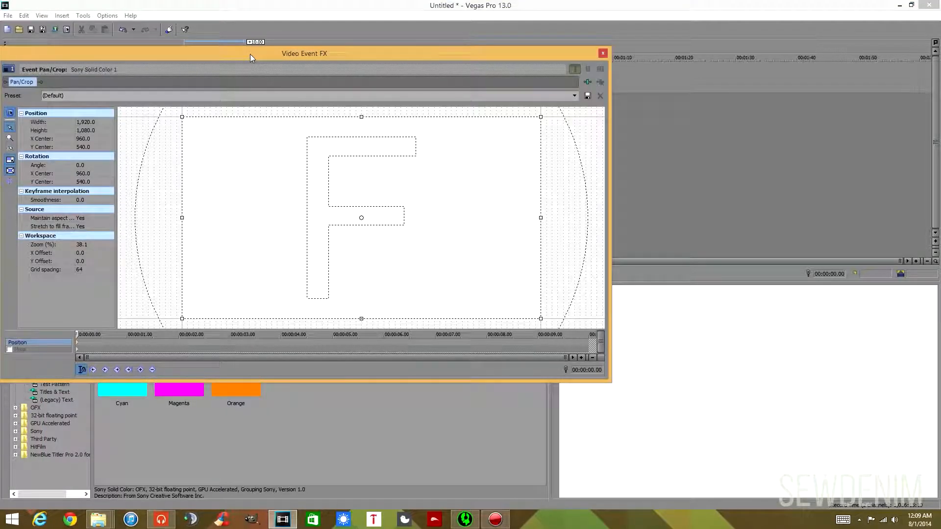
left_click(603, 53)
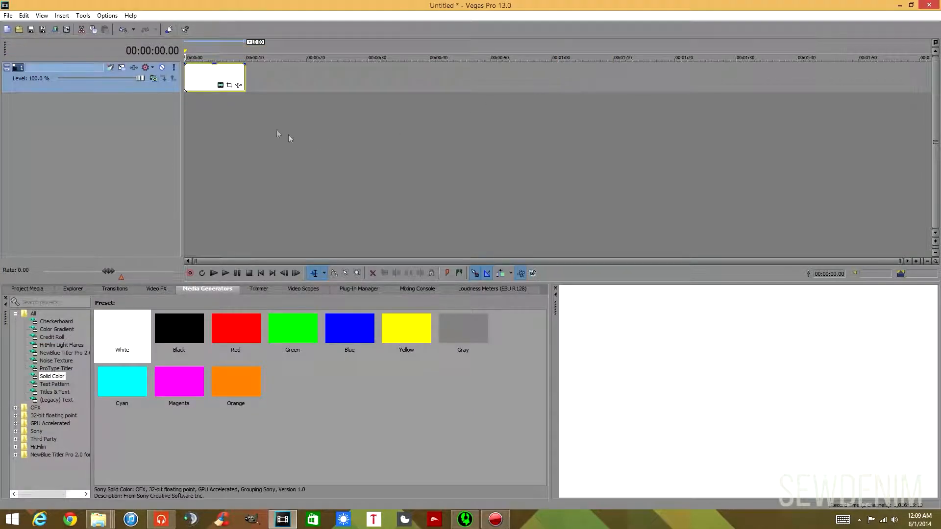
left_click(221, 85)
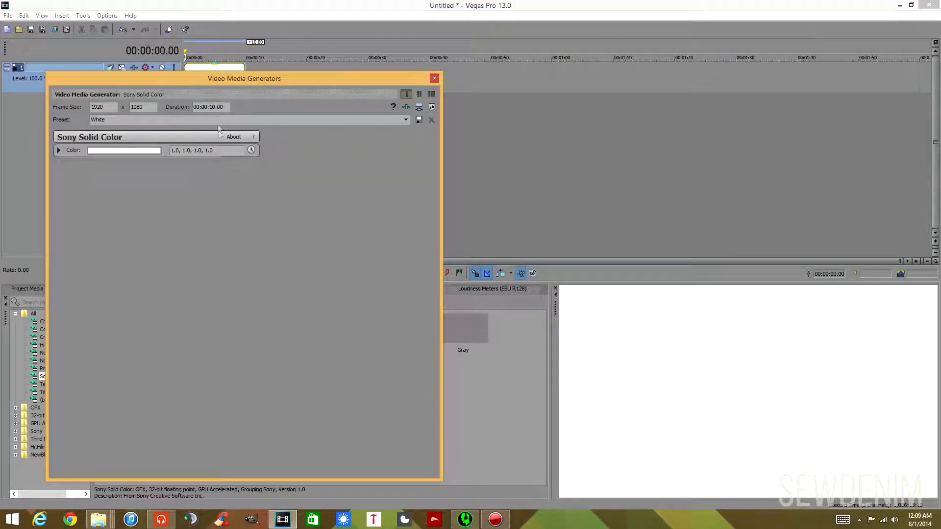
left_click(144, 149)
left_click(39, 249)
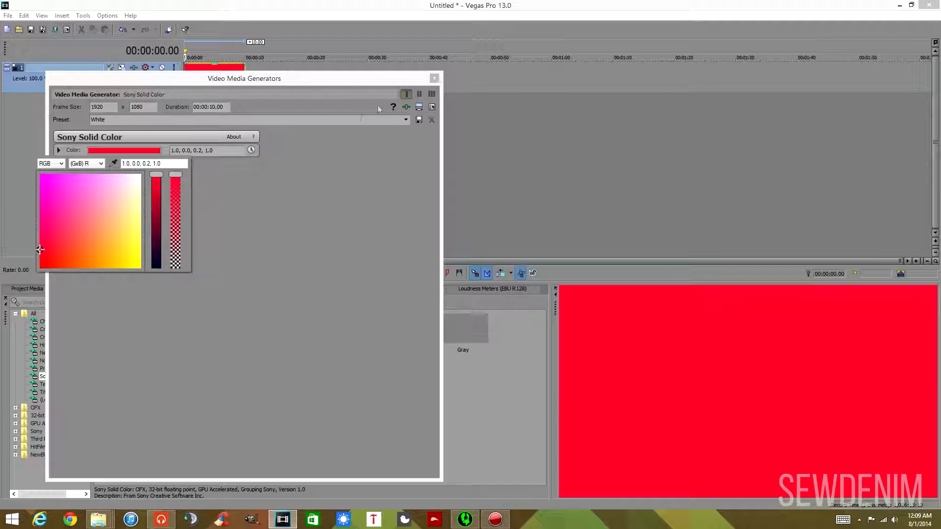
left_click(436, 88)
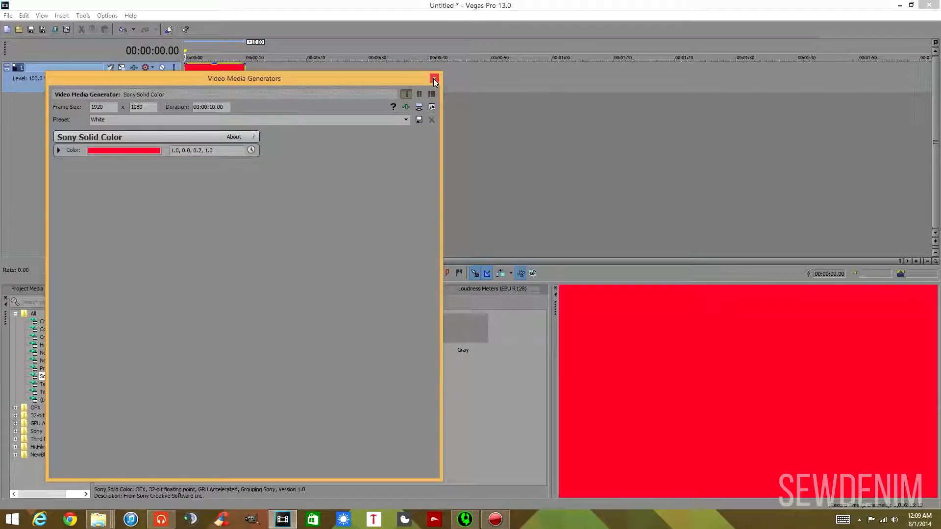
left_click(433, 78)
Step: Mask the red clip in Event Pan/Crop with a closed, full-height, right-pointing six-point chevron, its inner corner at about X 340, Y 530
left_click(228, 85)
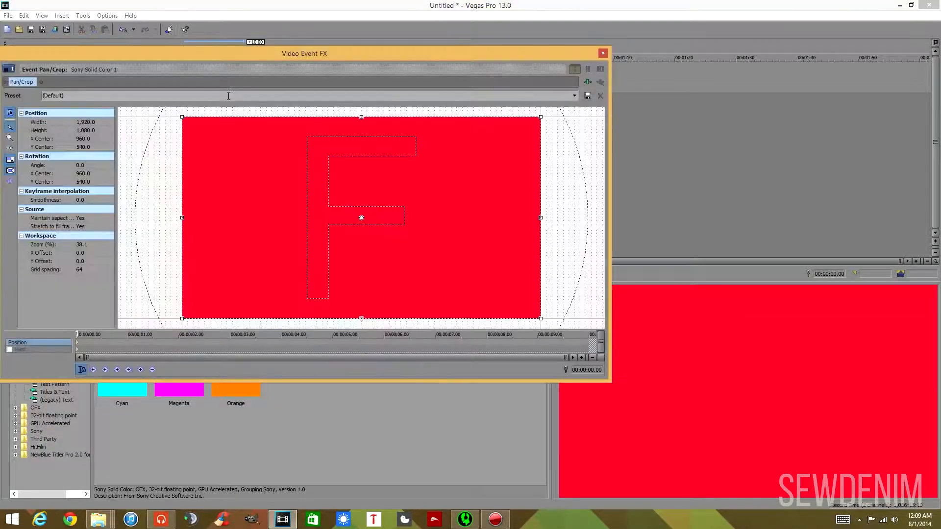
left_click(24, 349)
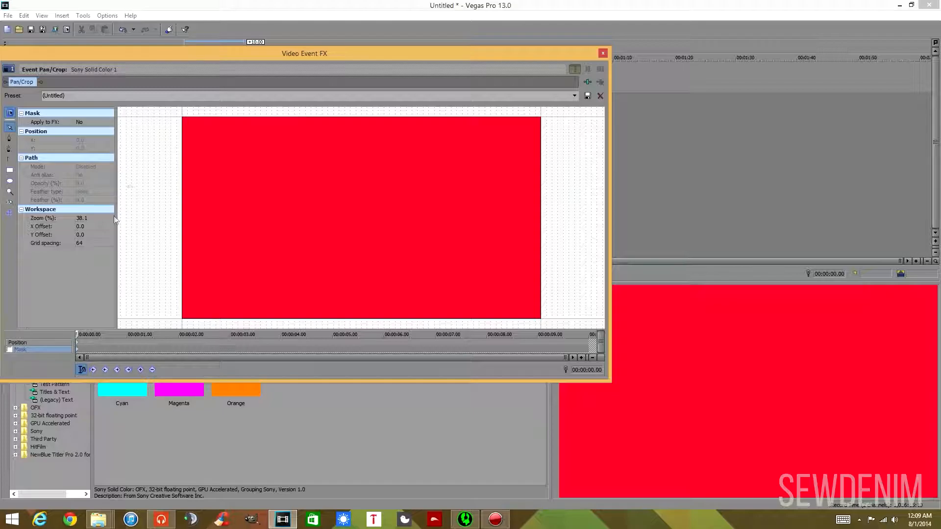
left_click(10, 140)
left_click(182, 117)
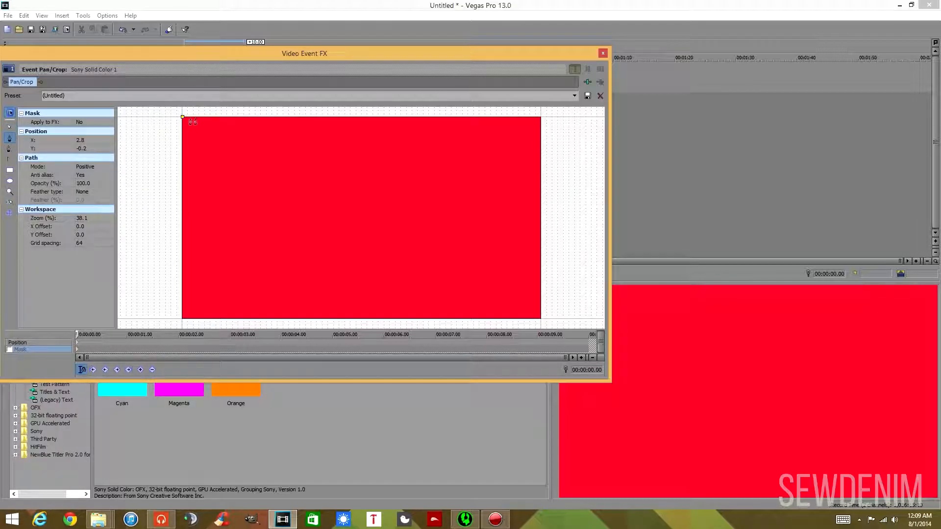
left_click(300, 205)
left_click(229, 316)
left_click(187, 315)
left_click(245, 215)
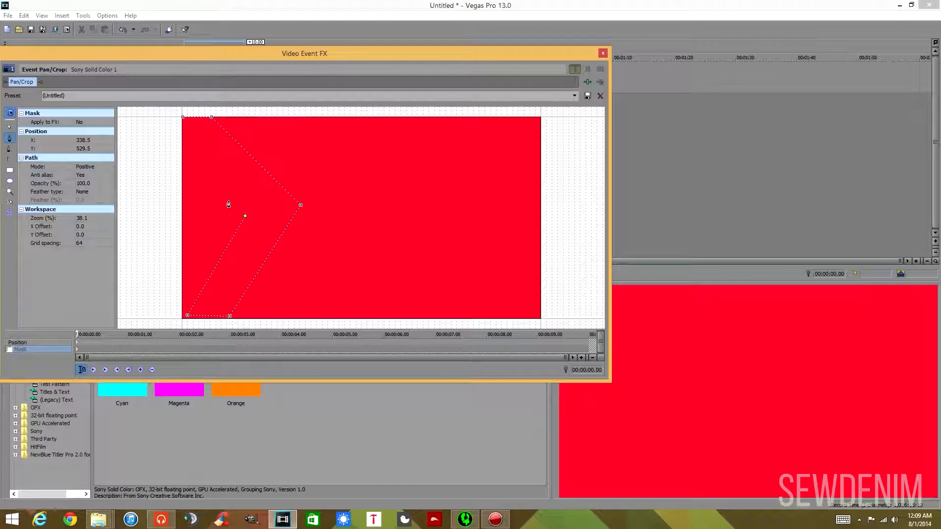
left_click(184, 119)
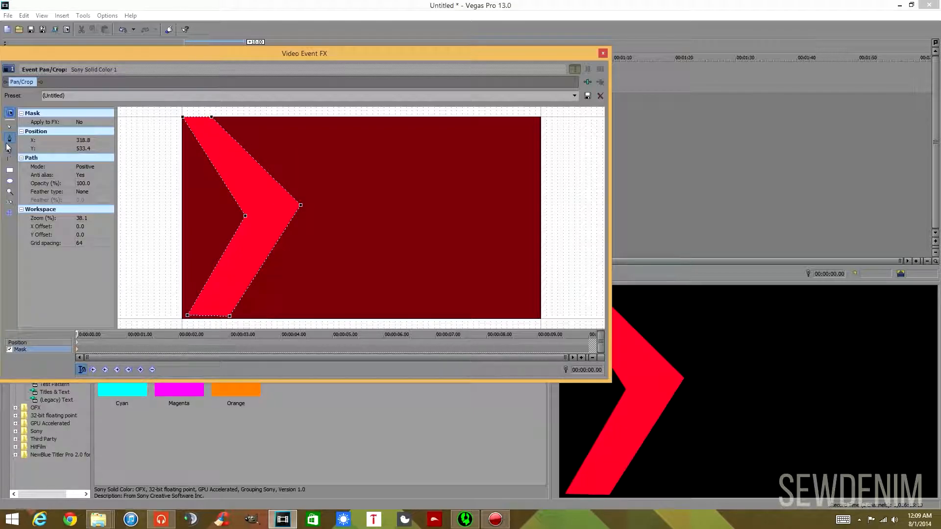
Step: Enable snapping and move the mask's upper-left anchor exactly onto the frame's upper-left corner
left_click(10, 203)
left_click(10, 127)
left_click(154, 134)
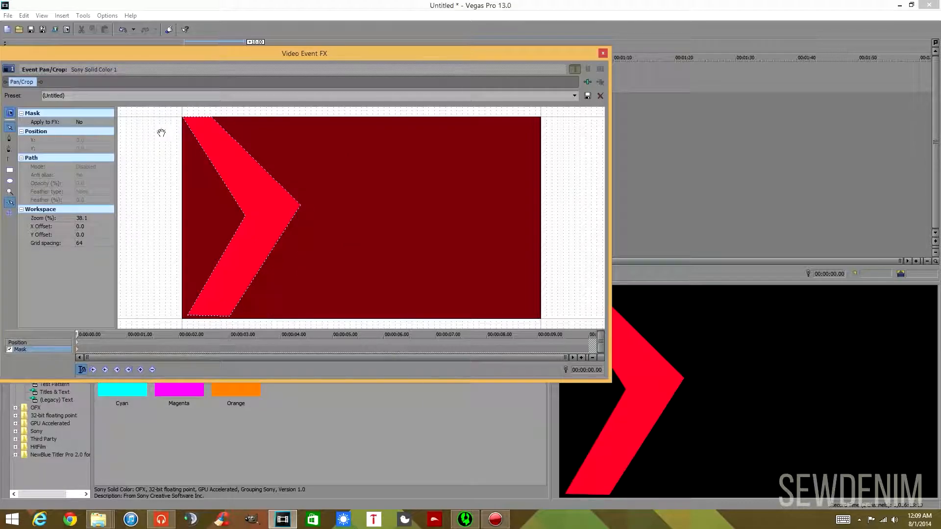
left_click(183, 118)
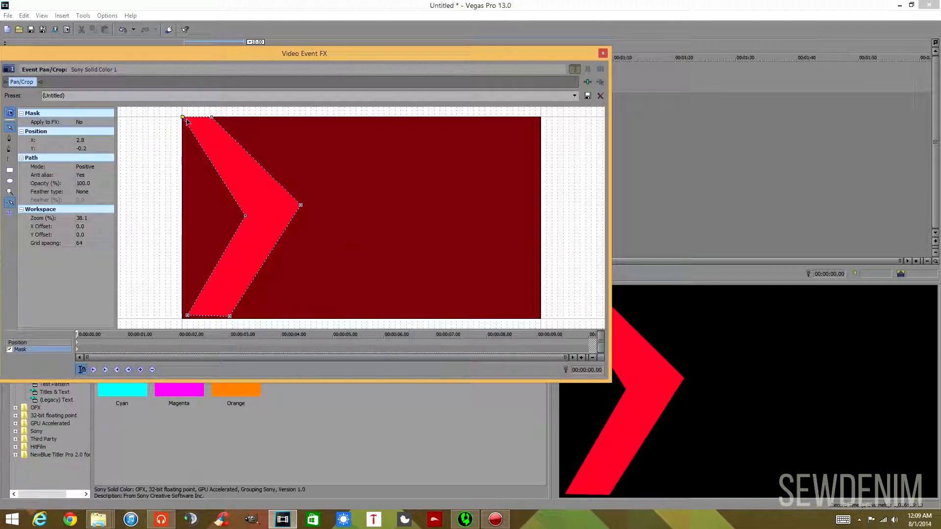
left_click_drag(186, 119, 182, 118)
left_click(187, 316)
left_click_drag(187, 321, 182, 318)
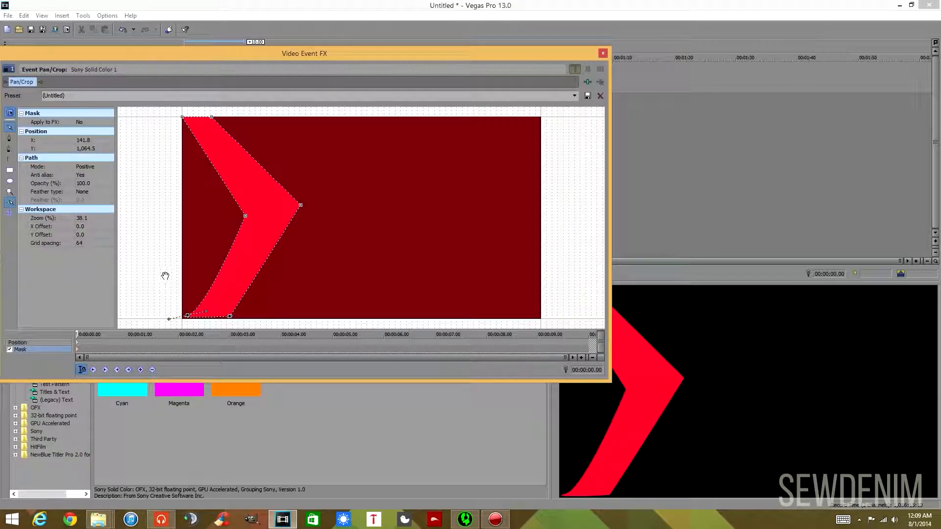
key("ctrl+z")
left_click(168, 311)
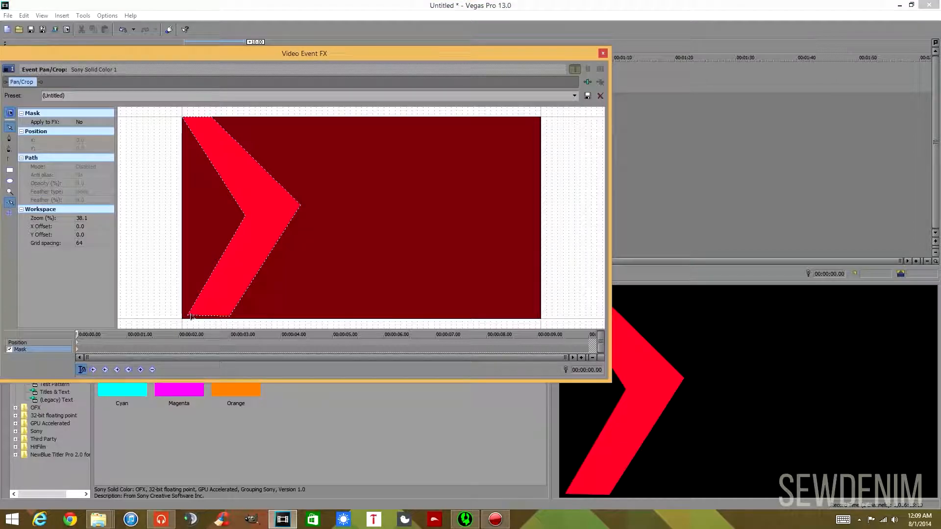
Step: Snap the mask's lower-left anchor to the frame corner and position the lower-right anchor on the bottom edge at X 180, Y 1,080
left_click(187, 316)
left_click_drag(187, 316, 230, 321)
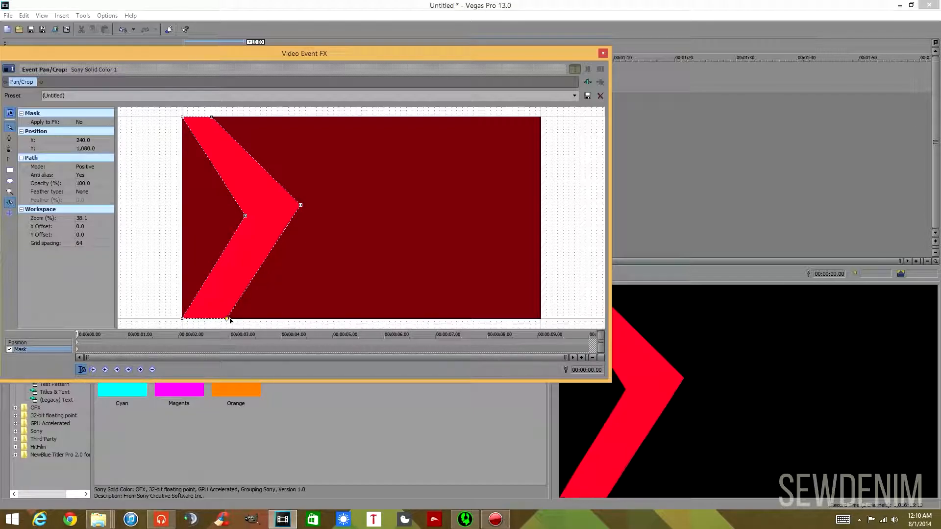
key("Left")
key("Left")
key("Left")
key("Left")
key("Left")
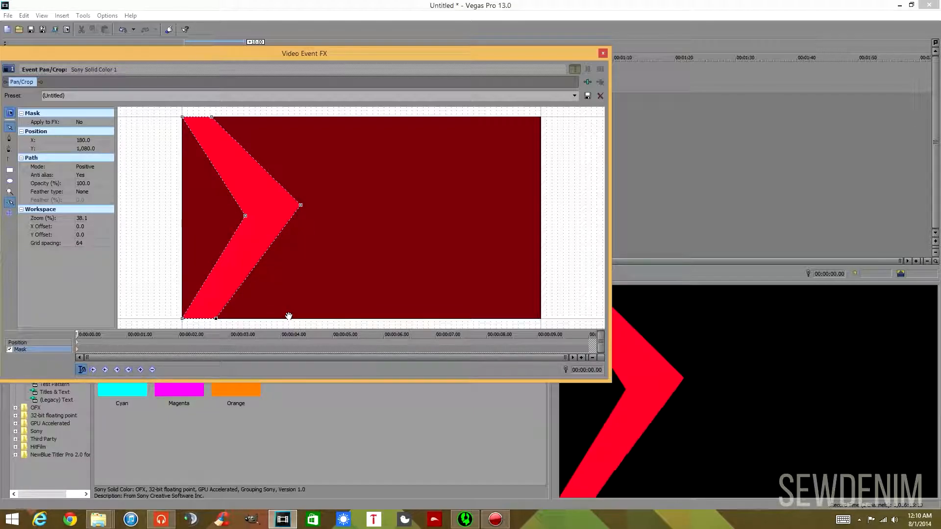
key("Left")
key("Left")
key("Left")
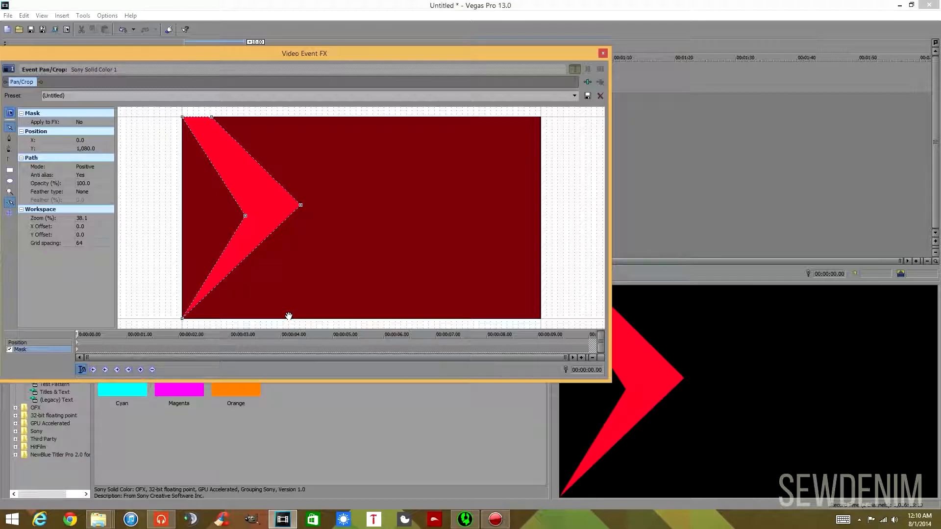
key("Right")
key("Right")
key("Right")
key("Right")
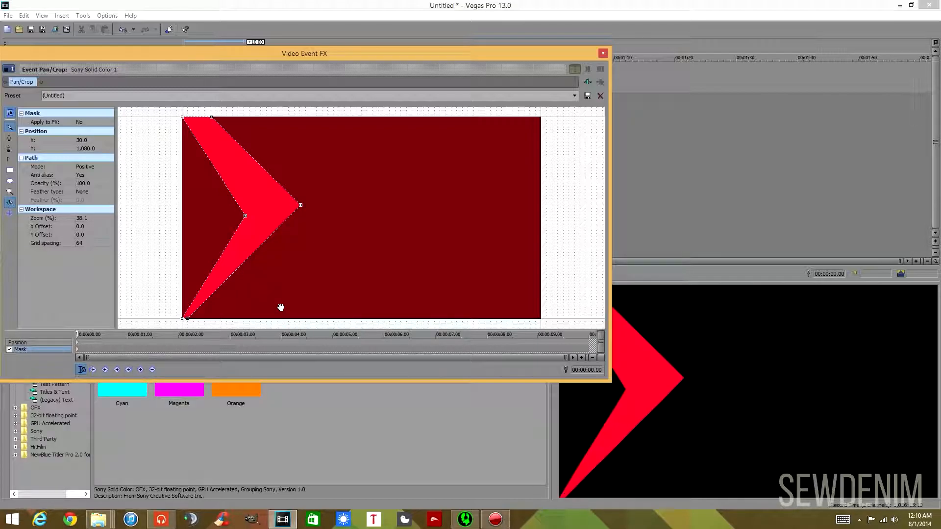
key("Right")
key("Right")
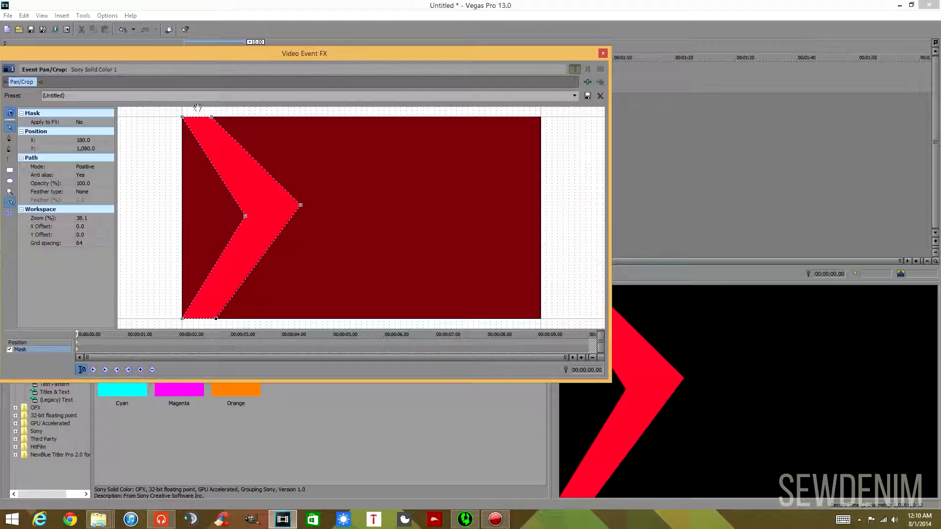
Step: Nudge the mask's upper-right anchor along the frame's top edge to X 180, Y 0
left_click(213, 118)
key("Left")
key("Right")
key("Left")
key("Left")
key("Left")
key("Left")
key("Left")
key("Right")
key("Right")
key("Right")
key("Right")
key("Right")
key("Right")
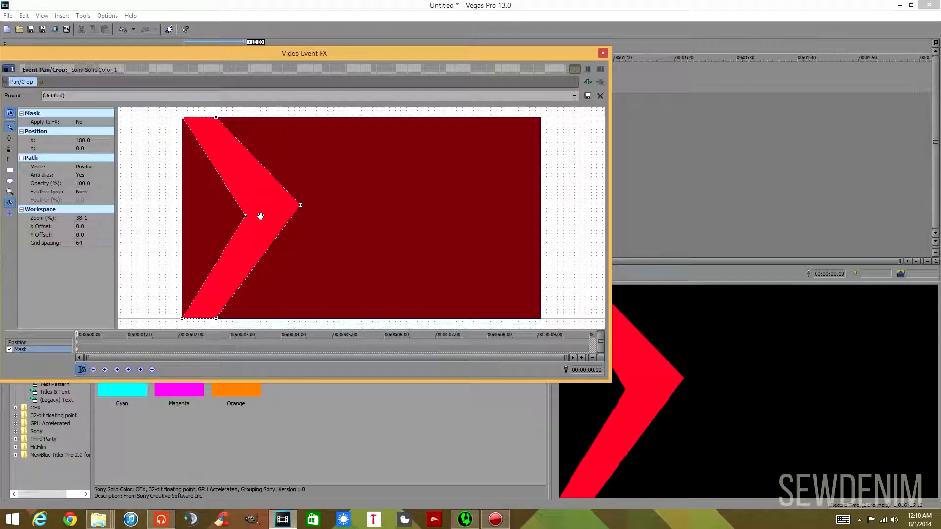
Step: Move the mask's outer tip anchor to X 540, Y 523.1, about level with the inner corner
left_click_drag(300, 209, 300, 214)
key("Left")
key("Left")
key("Left")
key("Down")
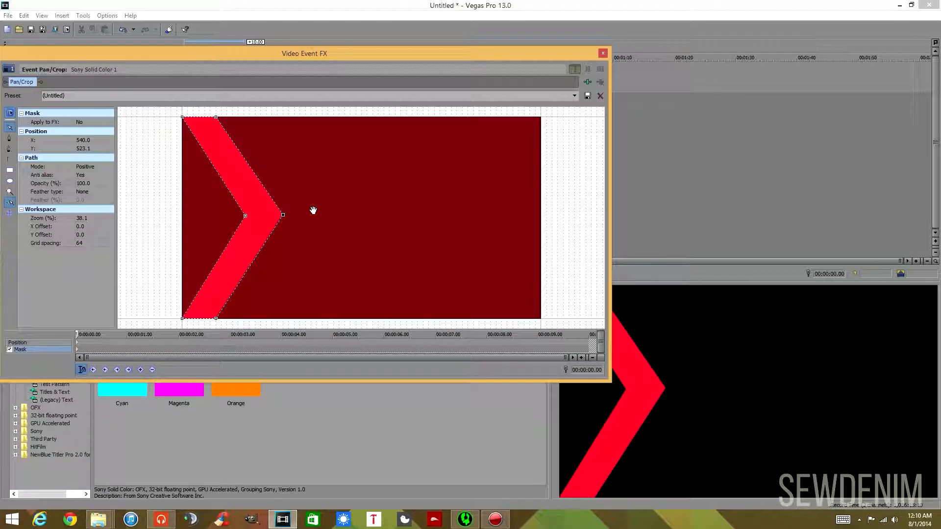
Step: Add half.png from the Arrow Mask Transition folder beneath the red clip at the timeline start, and place the playhead over both clips
left_click_drag(406, 55, 362, 62)
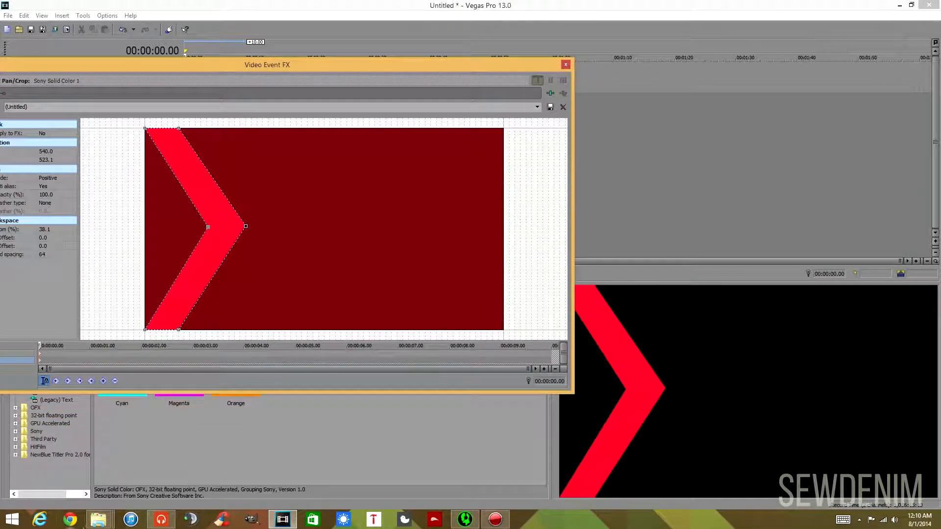
mouse_move(104, 525)
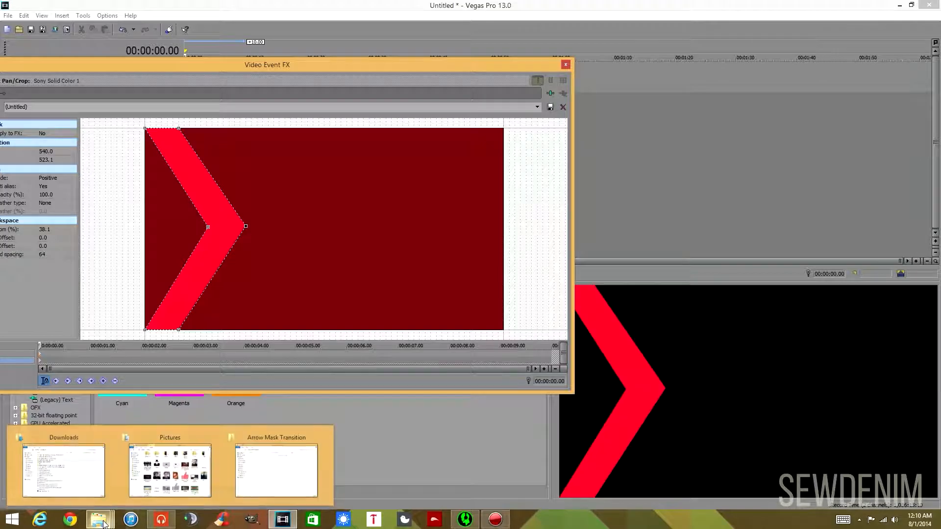
left_click(265, 456)
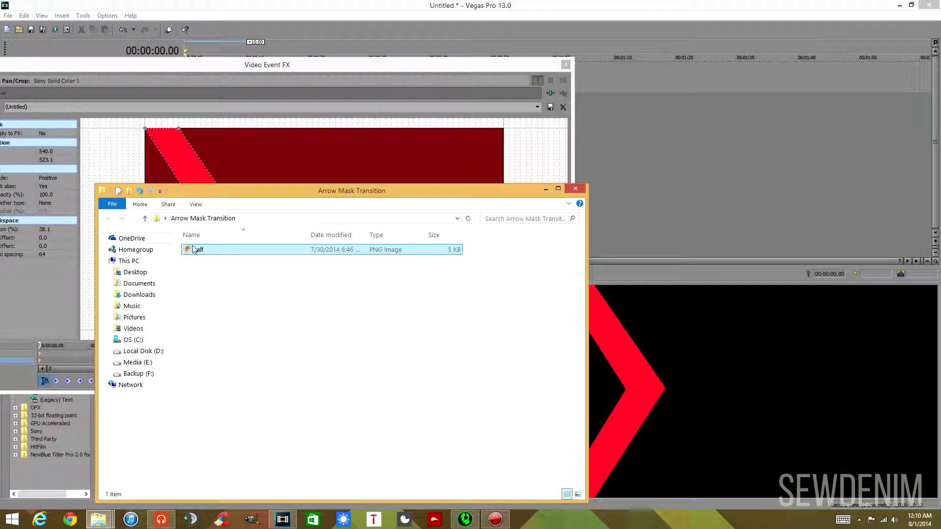
left_click_drag(196, 251, 302, 256)
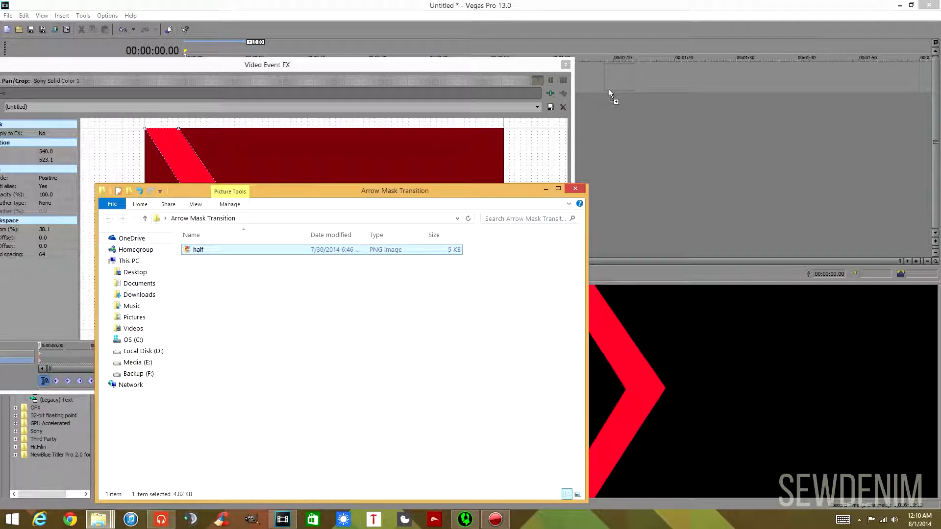
left_click_drag(609, 89, 609, 92)
left_click(614, 123)
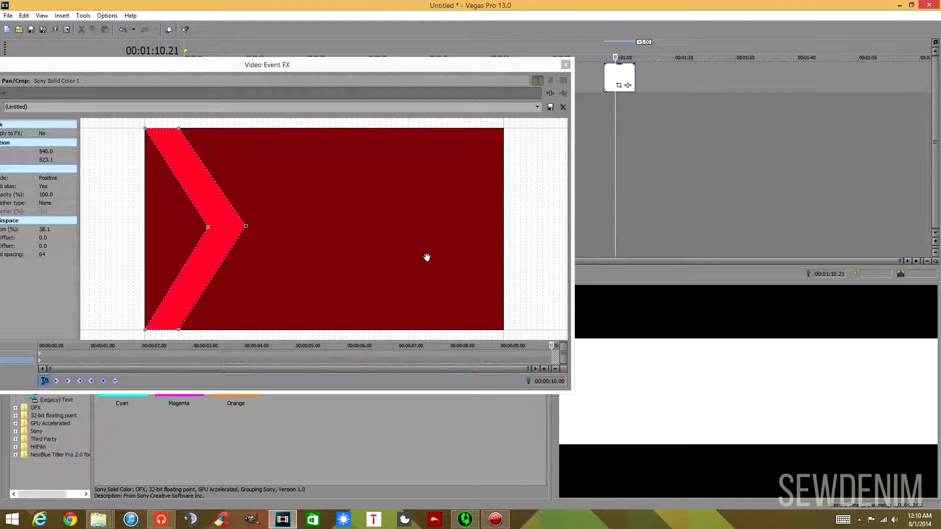
left_click(565, 64)
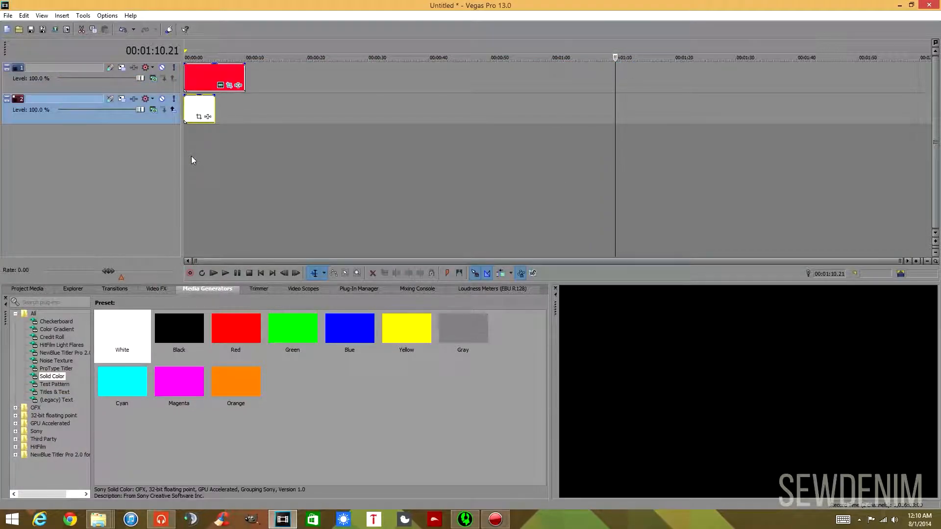
left_click(192, 156)
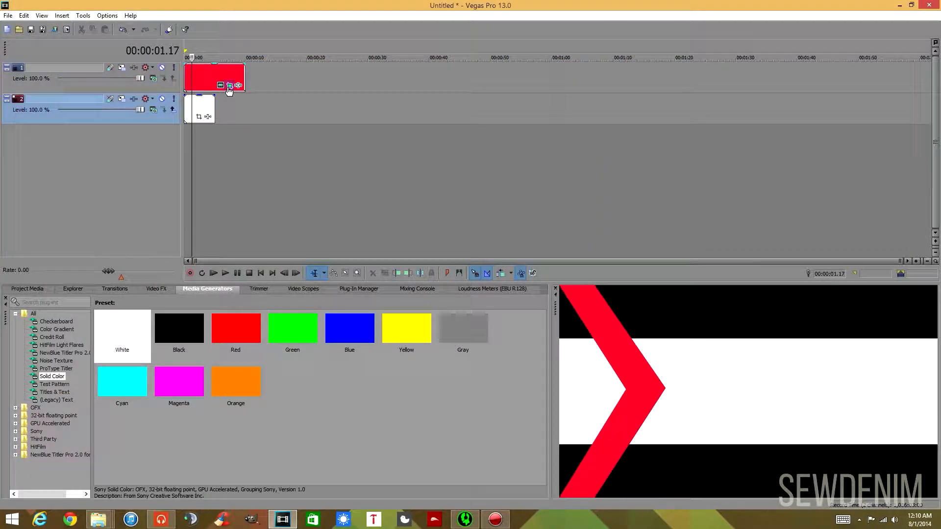
Step: Reopen the red clip's Event Pan/Crop and shift the whole mask down until its upper edge meets the white band's top edge
left_click(229, 86)
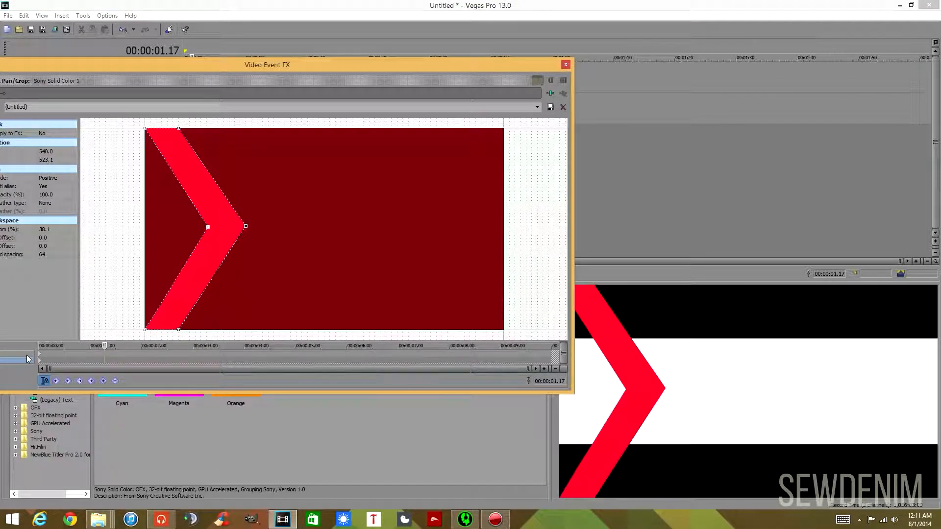
double_click(199, 240)
left_click_drag(213, 216, 211, 218)
key("Down")
key("Down")
key("Down")
key("Down")
key("Down")
key("Down")
key("Down")
key("Down")
key("Down")
key("Down")
key("Down")
key("Down")
key("Down")
key("Down")
key("Down")
key("Down")
key("Down")
key("Down")
key("Down")
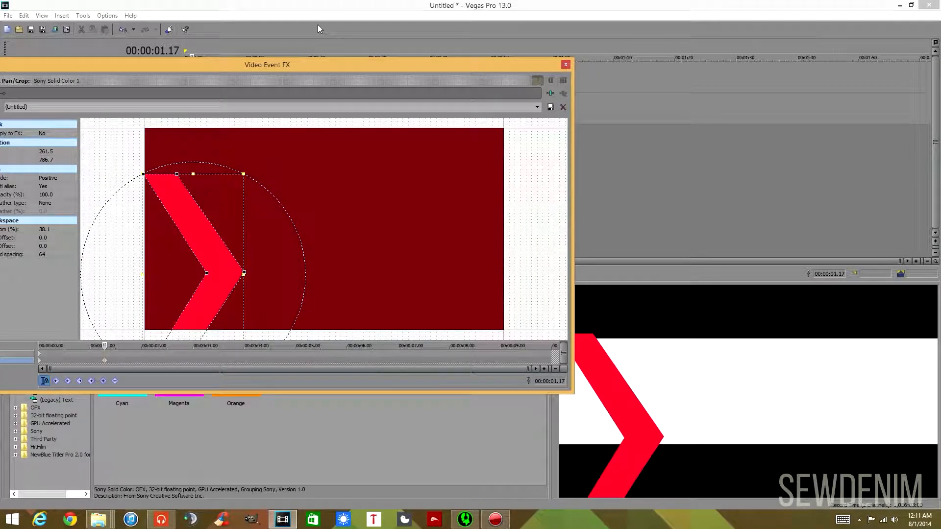
left_click_drag(305, 70, 255, 75)
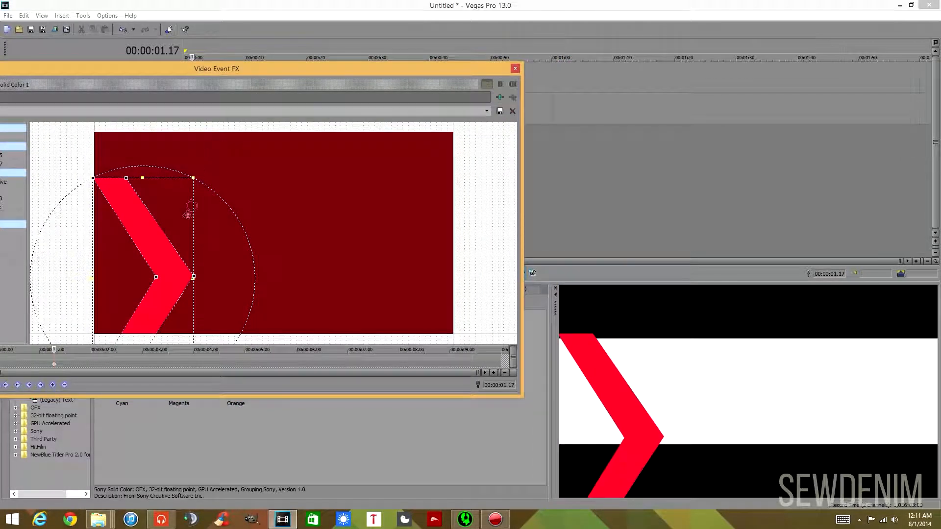
key("Down")
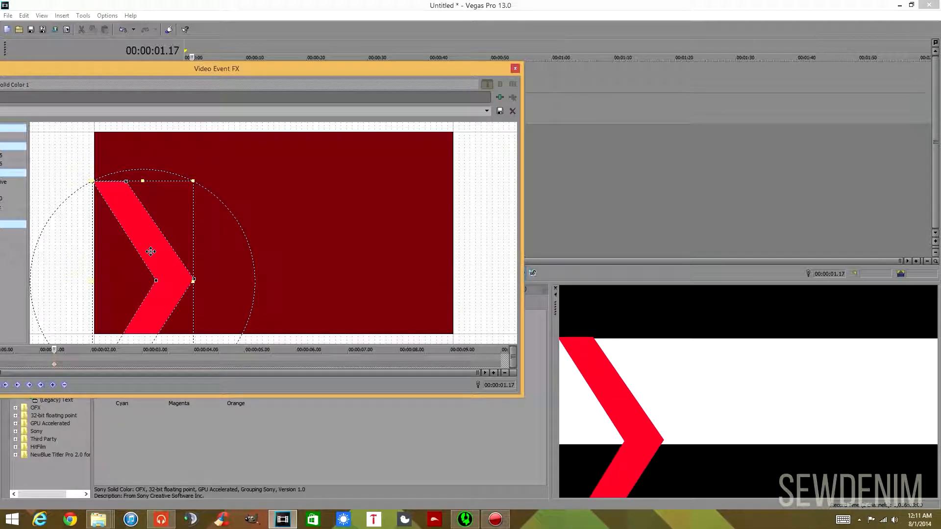
Step: Lower the mask's outer tip and inner corner anchors to the white band's bottom edge, keeping both at the same height
left_click(309, 265)
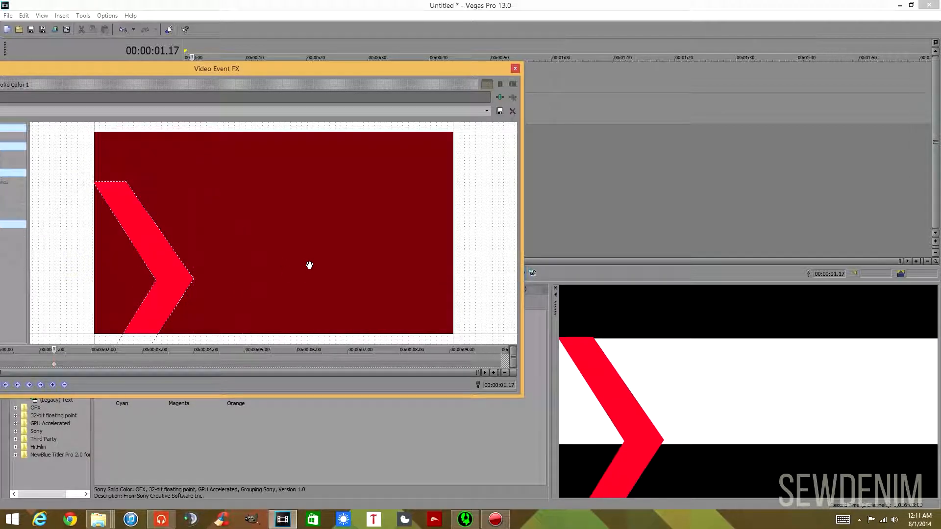
left_click_drag(194, 280, 196, 283)
left_click(156, 285)
left_click_drag(157, 285, 159, 285)
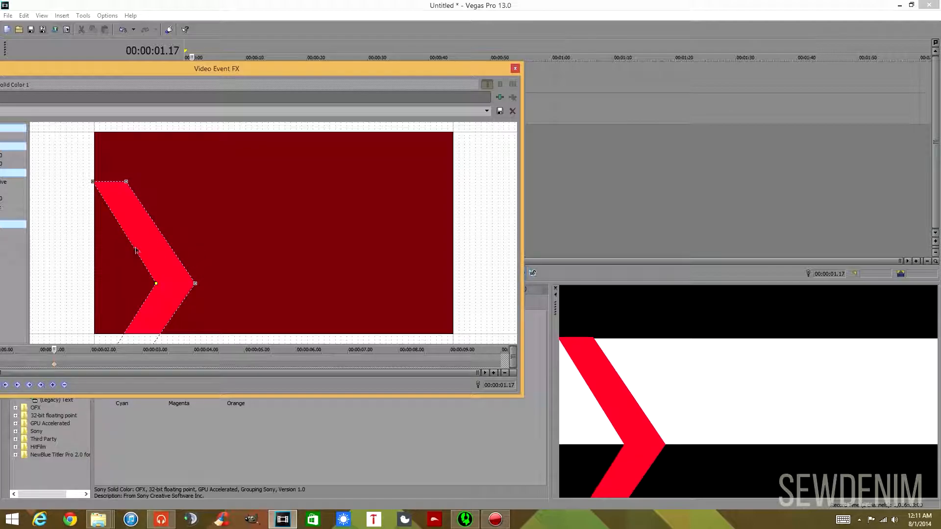
Step: Shift the whole mask up to compare its lower half with the white band
left_click(171, 247)
key("Up")
key("Up")
key("Up")
key("Up")
key("Up")
key("Up")
key("Up")
key("Up")
key("Up")
key("Up")
key("Up")
key("Up")
key("Up")
key("Up")
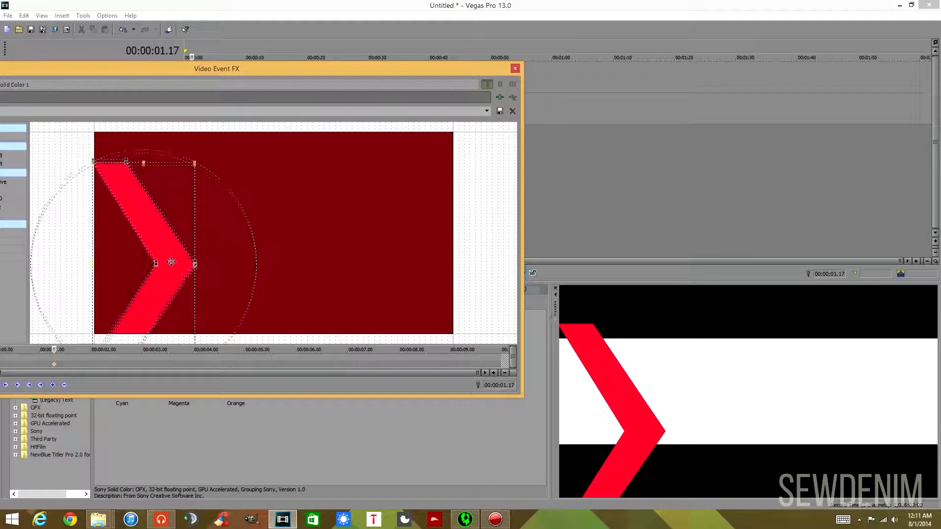
key("Up")
key("Up")
key("Up")
key("Up")
key("Up")
key("Up")
key("Up")
key("Up")
key("Up")
key("Up")
key("Up")
key("Up")
key("Up")
key("Up")
key("Up")
key("Up")
key("Up")
key("Up")
key("Up")
key("Up")
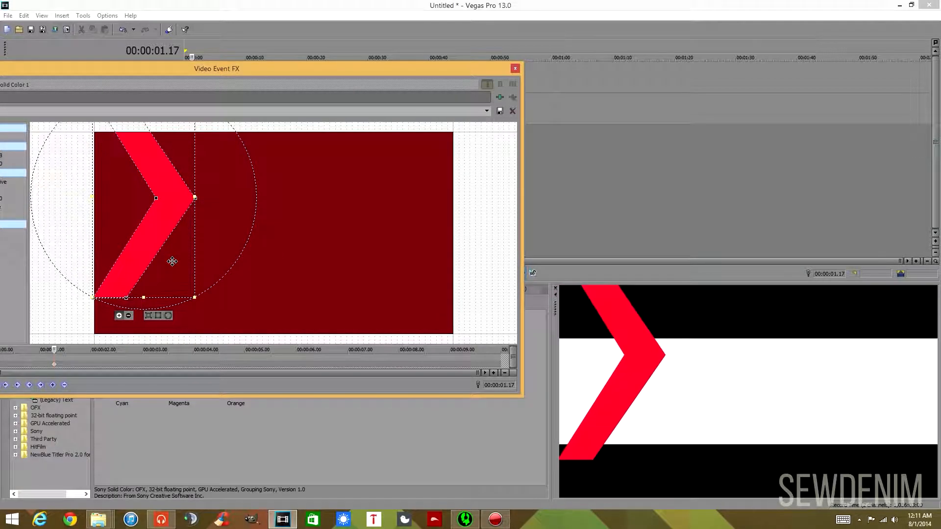
Step: Shift the whole mask back down until its upper edge lines up with the white band's top edge
key("Down")
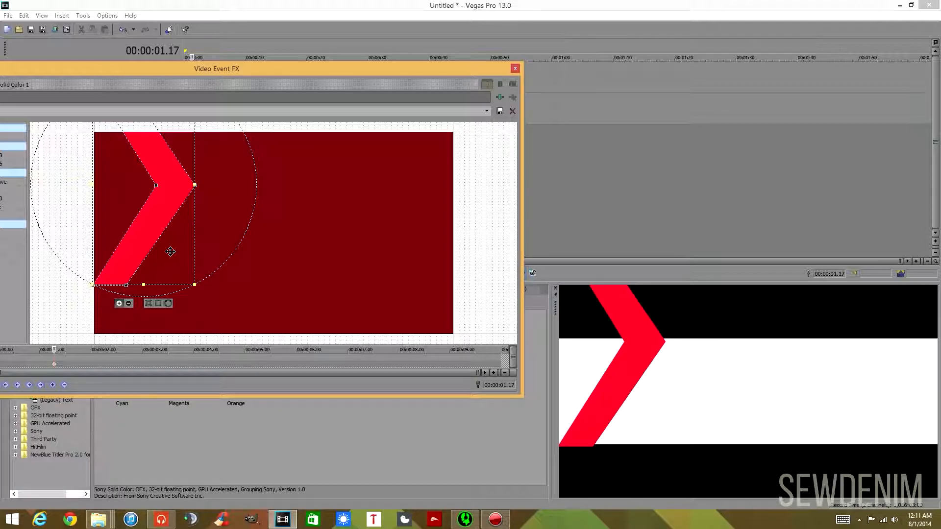
key("Down")
key("Down")
key("Down")
key("Down")
key("Down")
key("Down")
key("Down")
key("Down")
key("Down")
key("Down")
key("Down")
key("Down")
key("Down")
key("Down")
key("Down")
key("Down")
key("Down")
key("Down")
key("Down")
key("Down")
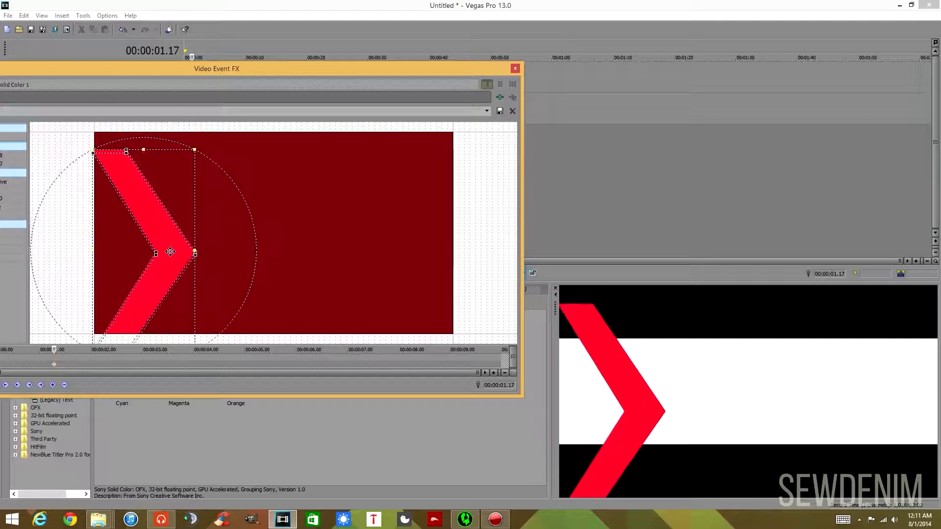
key("Up")
key("Up")
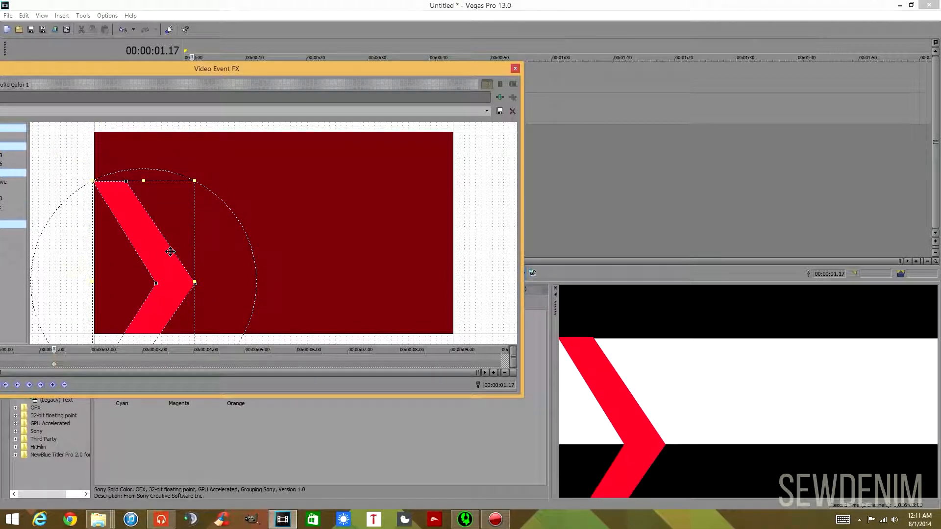
Step: Turn off snapping and nudge the whole mask slightly down to line its upper edge up exactly with the white band
left_click_drag(143, 70, 211, 69)
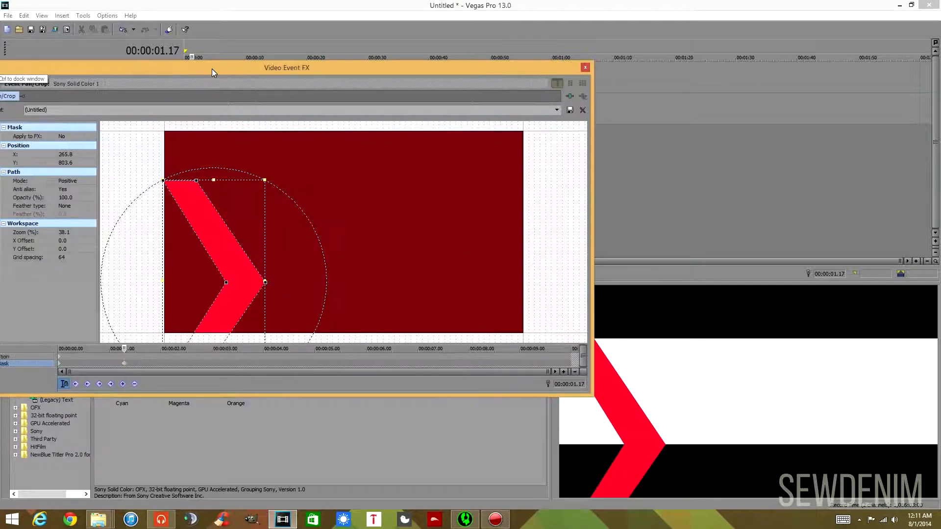
left_click_drag(106, 69, 180, 63)
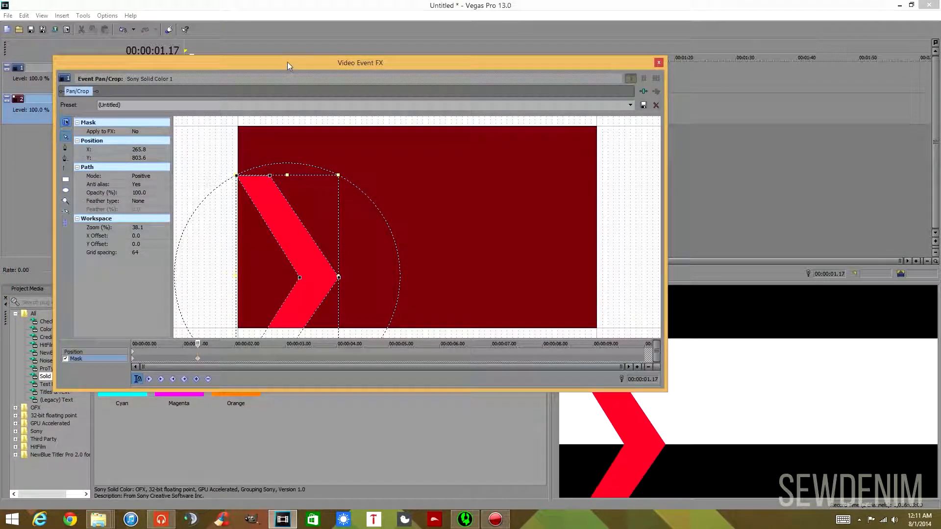
left_click_drag(287, 63, 148, 86)
key("Down")
key("Down")
key("Down")
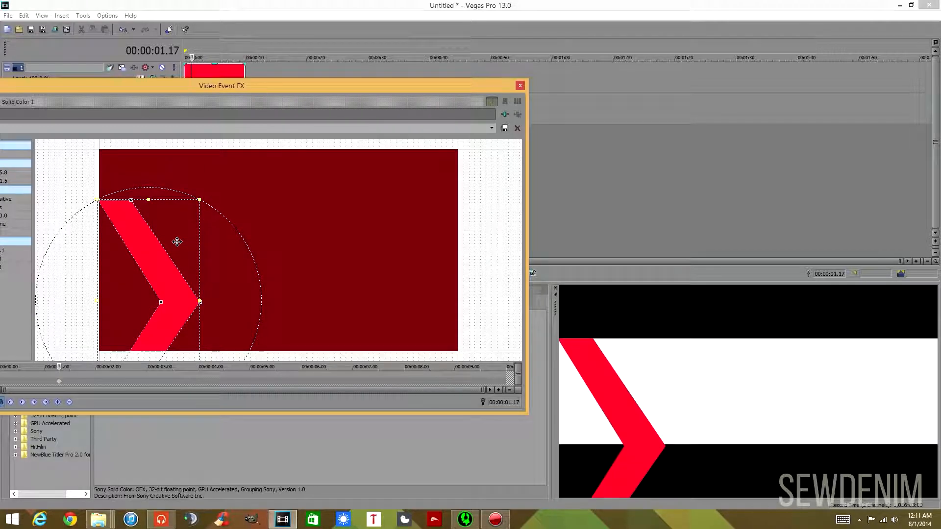
key("Down")
key("Up")
Step: Fine-tune the outer tip and inner corner anchors so both sit exactly level on the white band's bottom edge
left_click(314, 260)
left_click(198, 303)
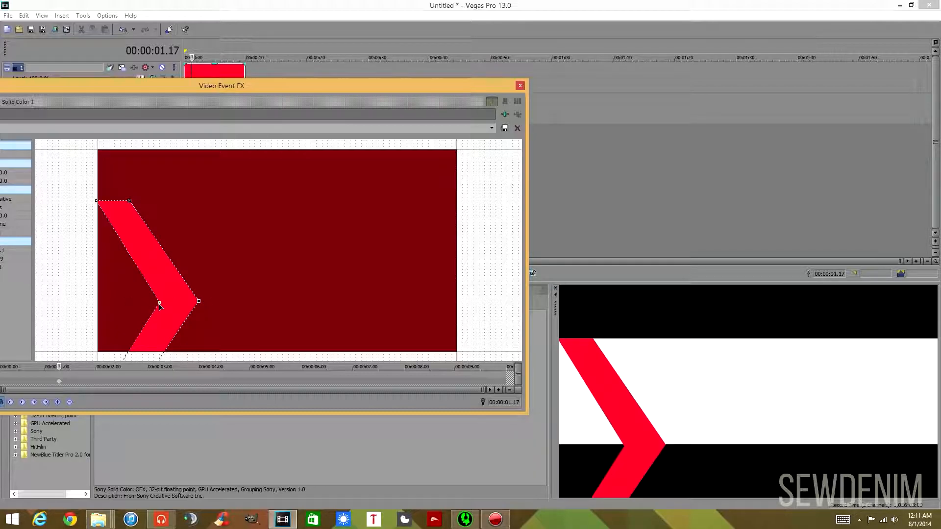
left_click(159, 303)
key("Up")
Step: Turn snapping back on and move the whole mask up to Y 544.1 so it spans the frame's full height
left_click(158, 240)
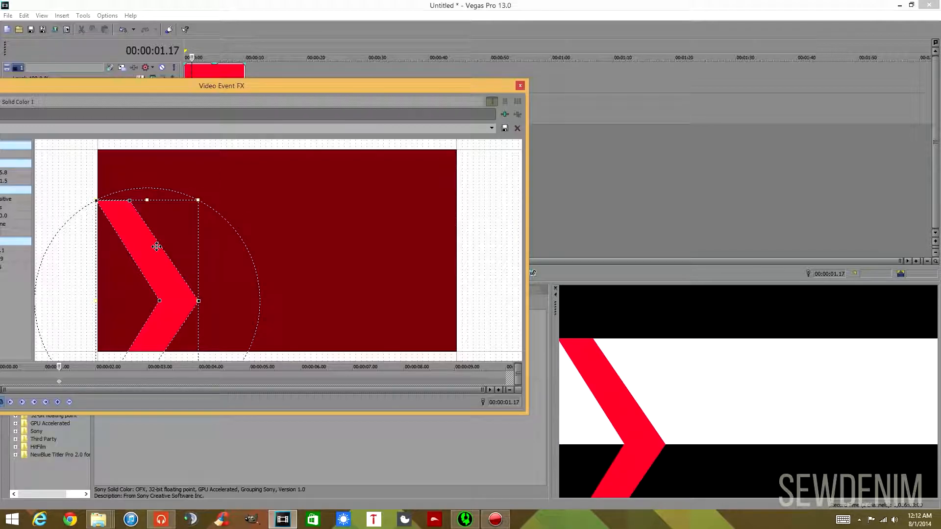
key("Up")
key("Up")
key("Up")
key("Up")
key("Up")
key("Up")
key("Up")
key("Up")
key("Up")
key("Up")
key("Up")
key("Up")
key("Up")
key("Up")
key("Up")
key("Up")
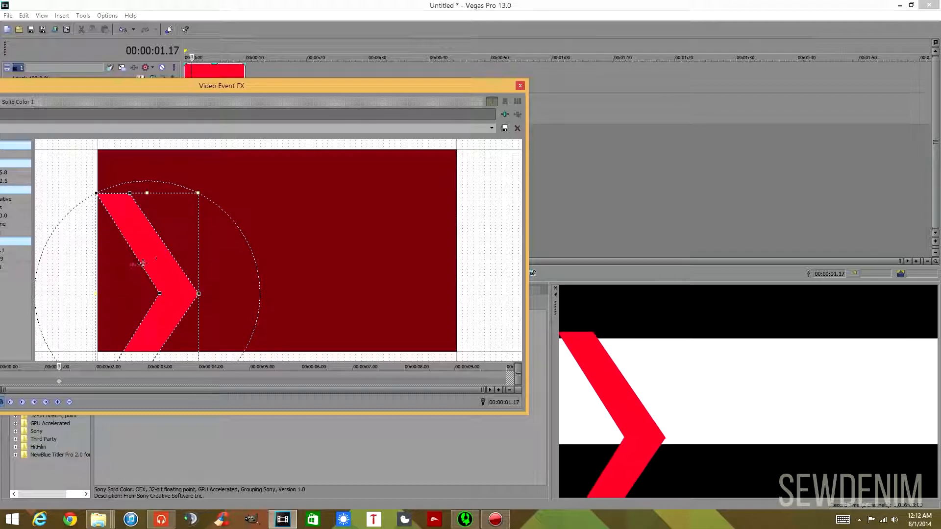
left_click_drag(100, 89, 230, 84)
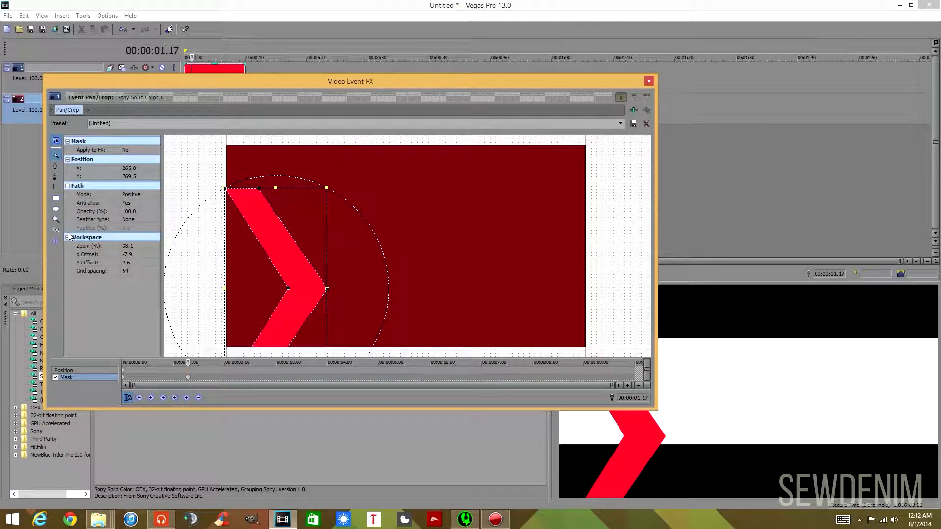
key("Up")
key("Up")
key("Up")
key("Up")
key("Up")
key("Up")
key("Up")
key("Up")
key("Up")
key("Up")
key("Up")
key("Up")
key("Up")
key("Up")
key("Up")
key("Up")
key("Up")
key("Up")
key("Up")
key("Up")
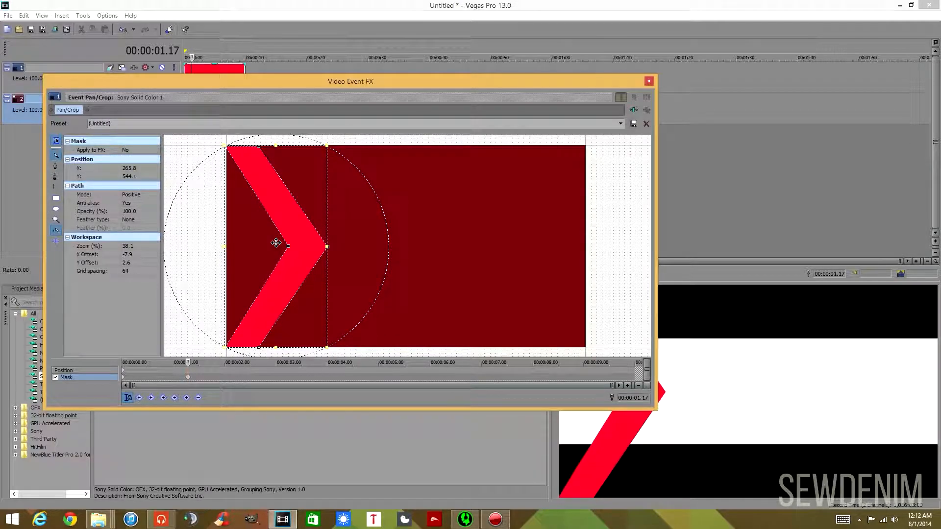
left_click(438, 204)
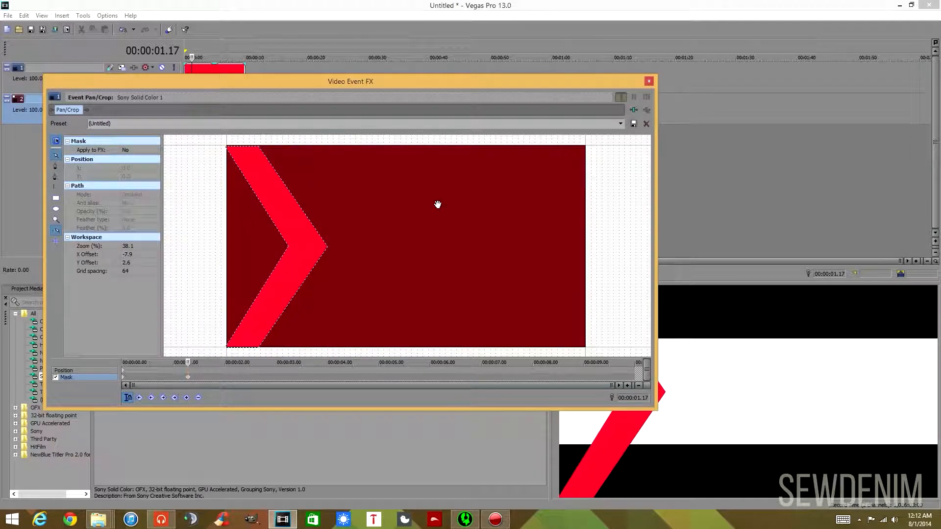
left_click(278, 230)
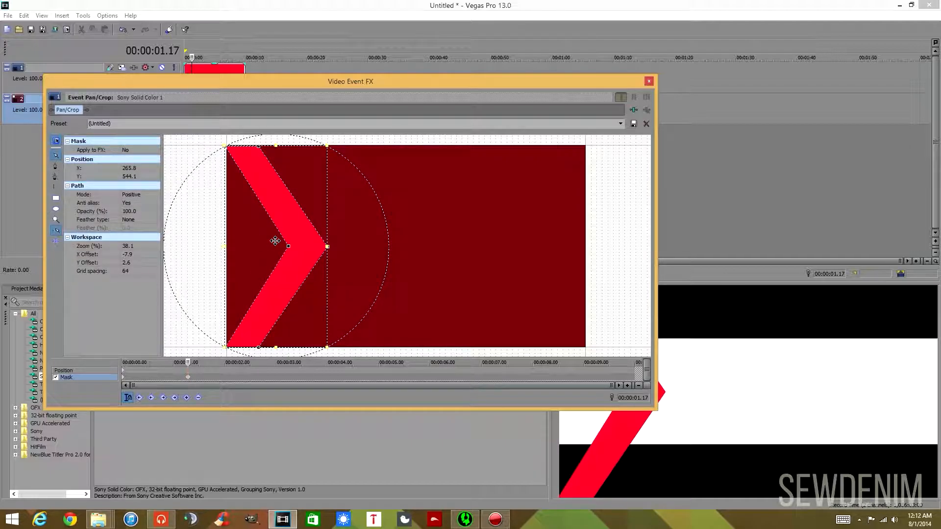
left_click(389, 227)
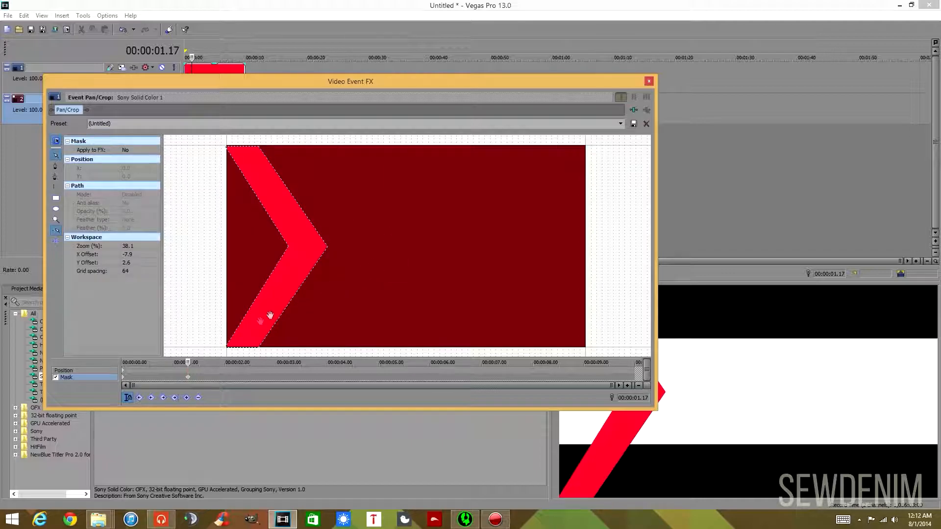
Step: Adjust the mask's upper edge so it sits against the frame's top edge with no gap
scroll(200, 319, "up", 3)
left_click_drag(187, 298, 365, 370)
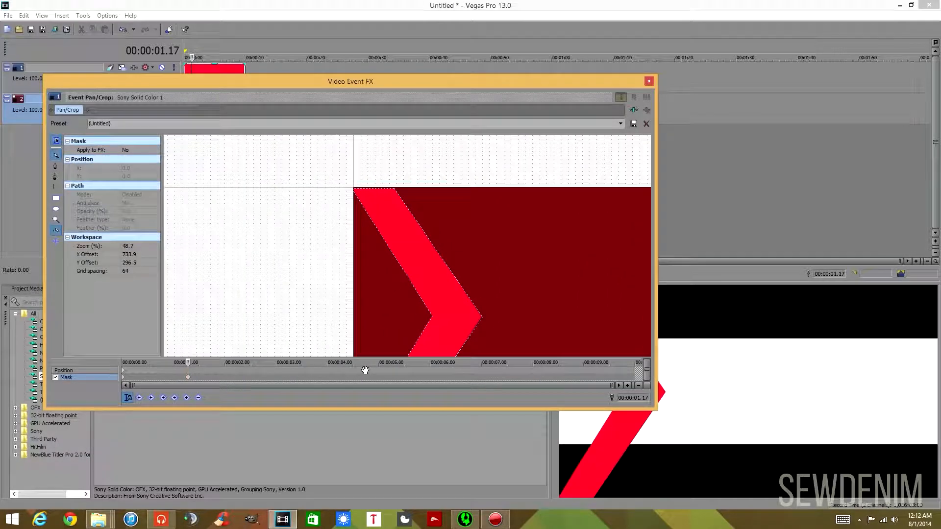
left_click_drag(351, 256, 342, 320)
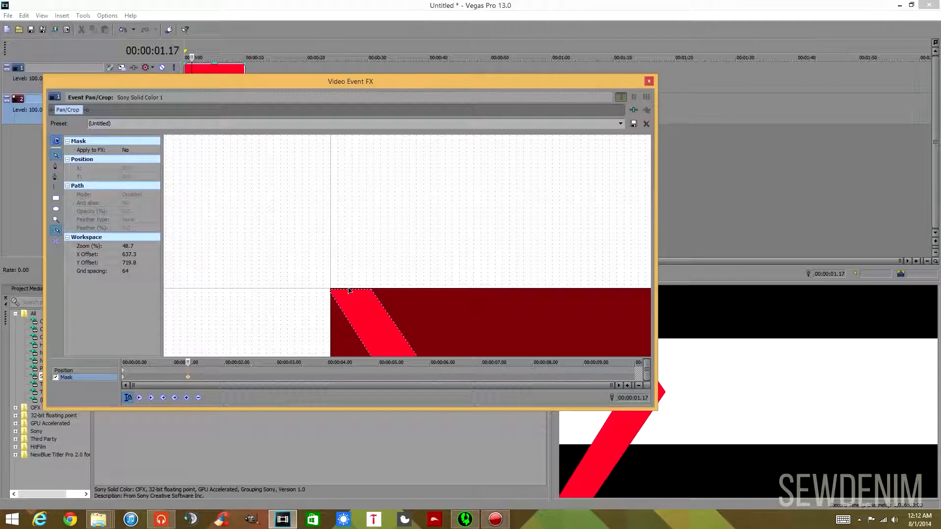
left_click(385, 304)
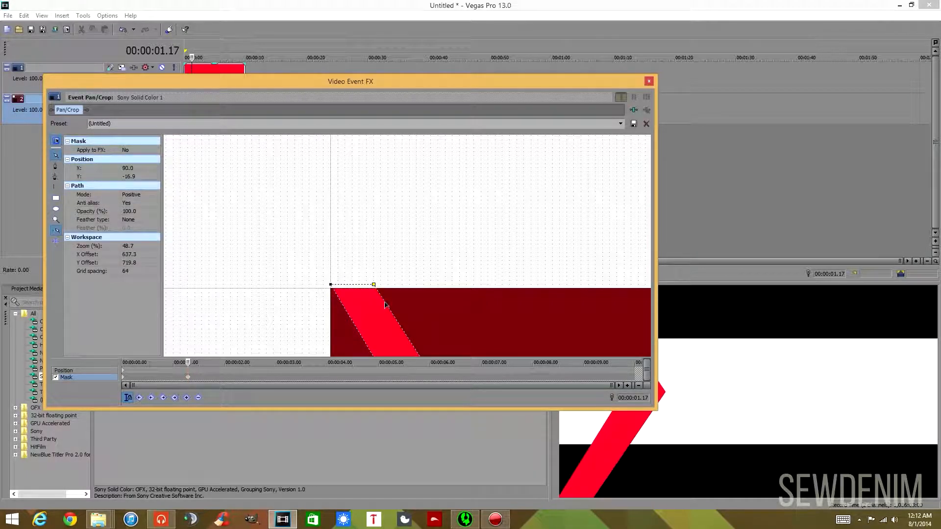
left_click_drag(378, 313, 371, 315)
left_click(444, 263)
left_click_drag(437, 271, 367, 150)
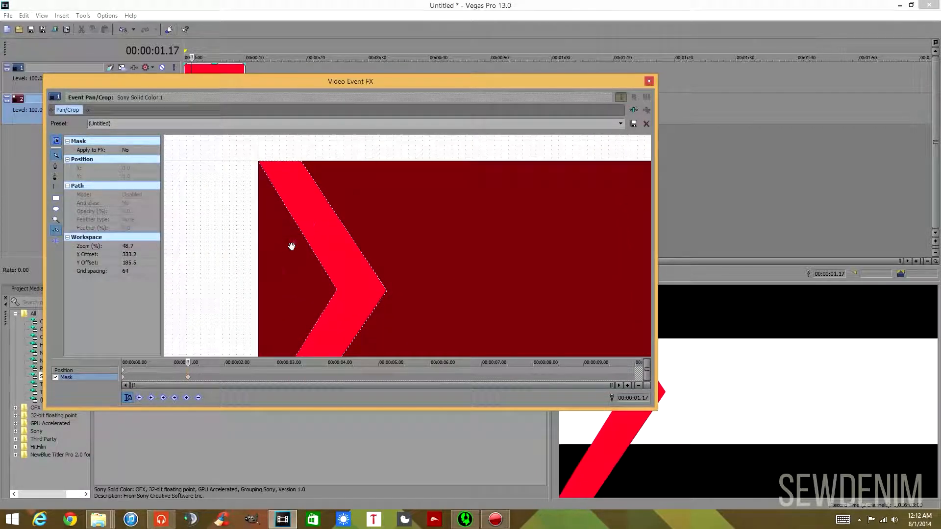
Step: Check how the arrow mask's ends meet the top and bottom edges of the frame
left_click_drag(241, 315, 258, 147)
left_click_drag(263, 288, 275, 327)
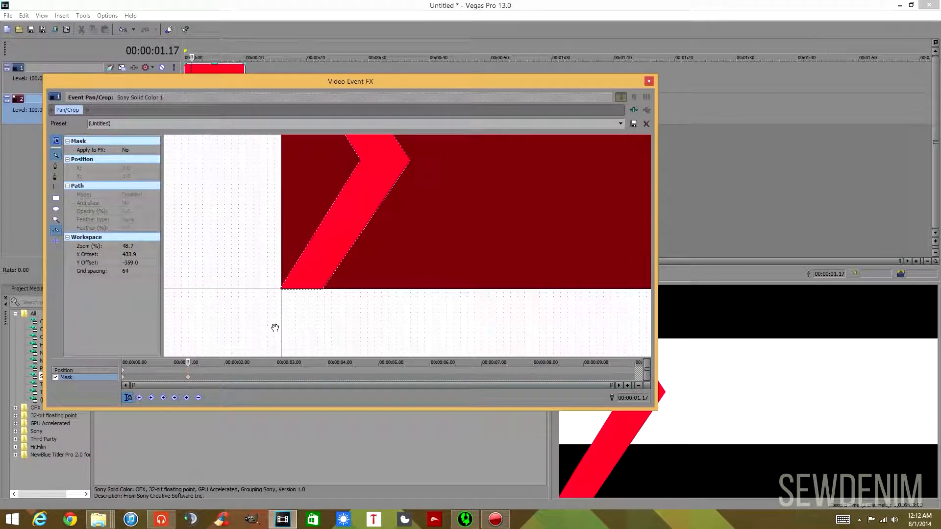
left_click(306, 292)
left_click(307, 310)
left_click_drag(257, 226, 260, 295)
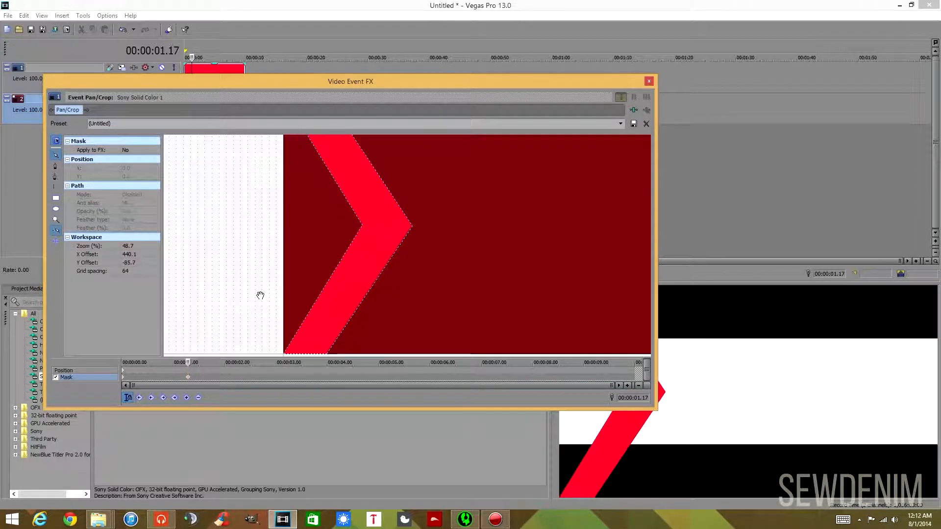
mouse_move(473, 82)
left_mouse_down()
mouse_move(309, 122)
mouse_move(357, 117)
mouse_move(467, 60)
mouse_move(458, 87)
left_mouse_up()
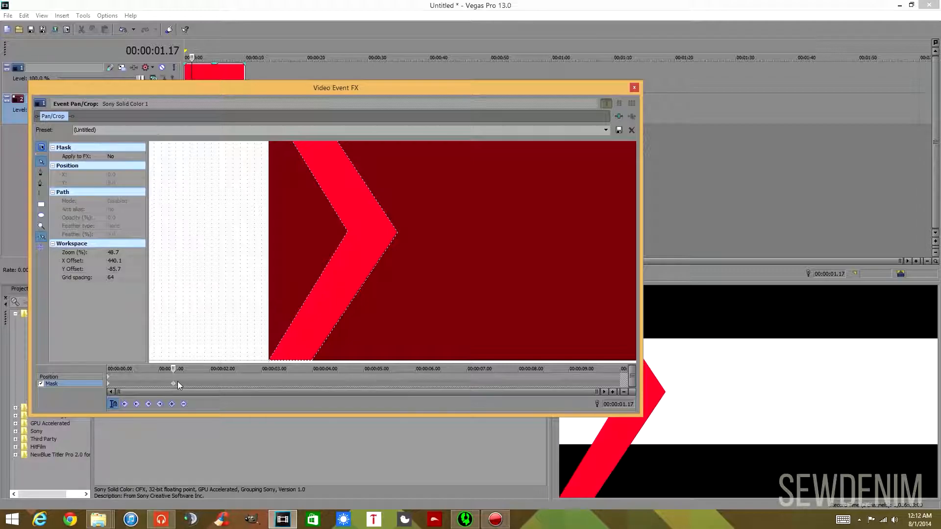
Step: Delete the mask's second keyframe and return the playhead to the start of the clip
left_click_drag(175, 386, 212, 386)
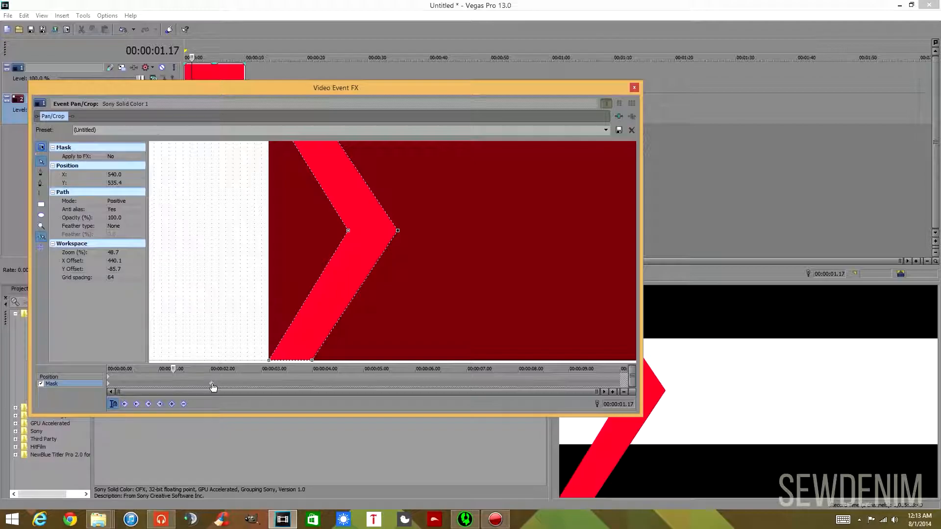
left_click(212, 386)
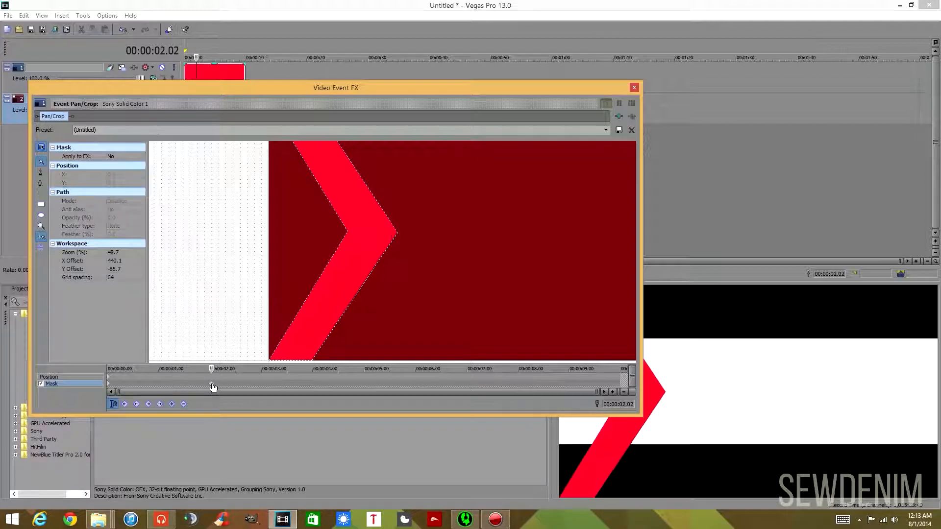
key("Delete")
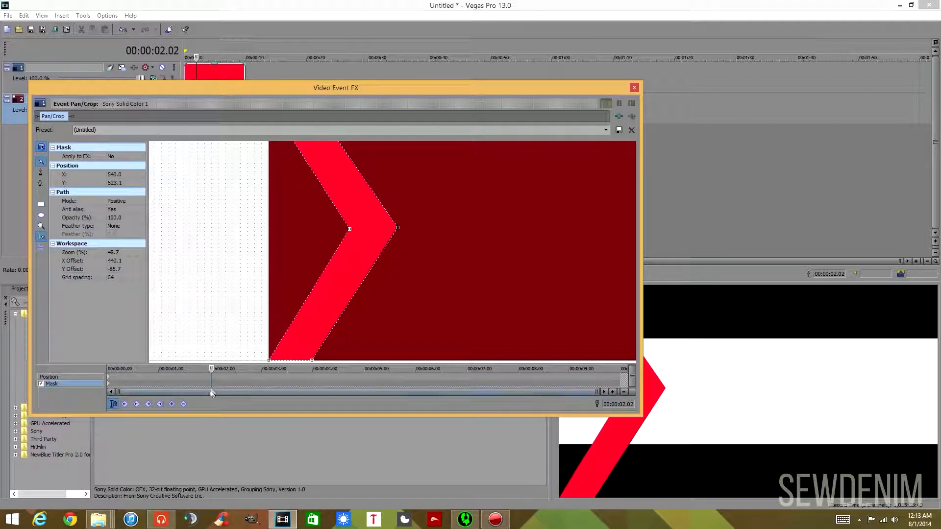
key("Home")
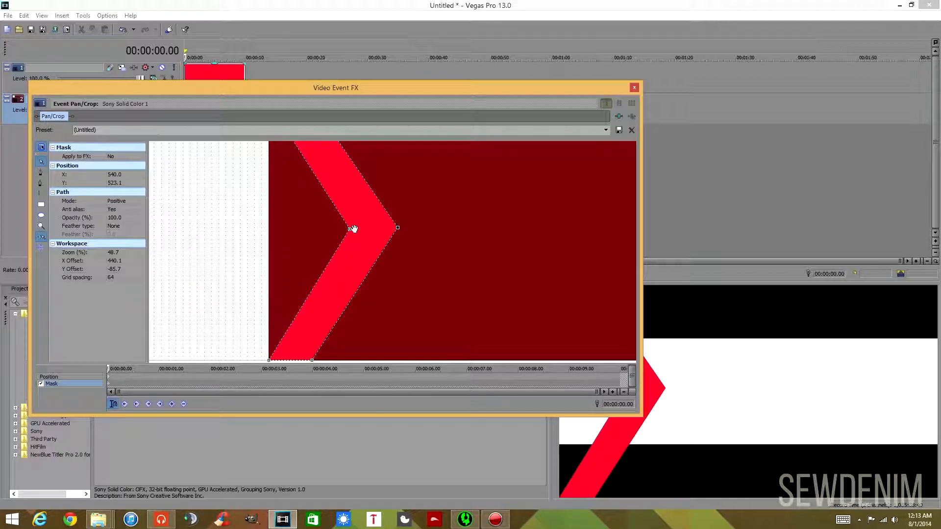
Step: Enlarge the Video Event FX window and show the whole frame with empty workspace around it
left_click_drag(353, 90, 414, 70)
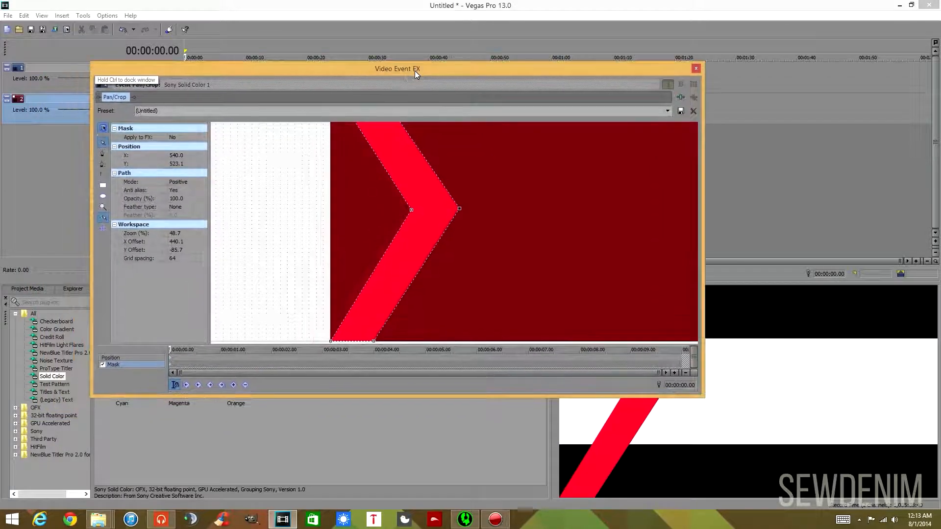
double_click(414, 71)
left_click_drag(494, 69, 412, 33)
scroll(347, 175, "down", 2)
scroll(365, 175, "down", 1)
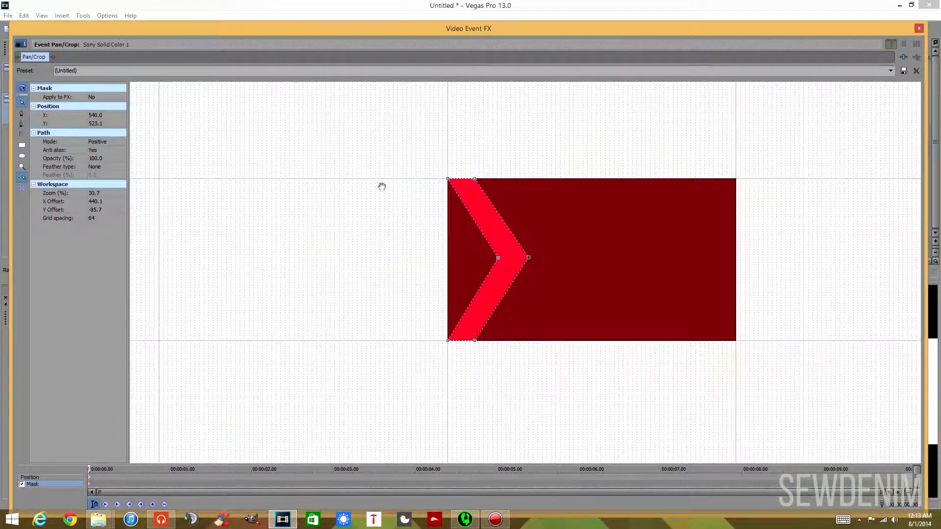
Step: Try placing a copy of the arrow mask to its left at X -111.5 and undo it
left_click(487, 244)
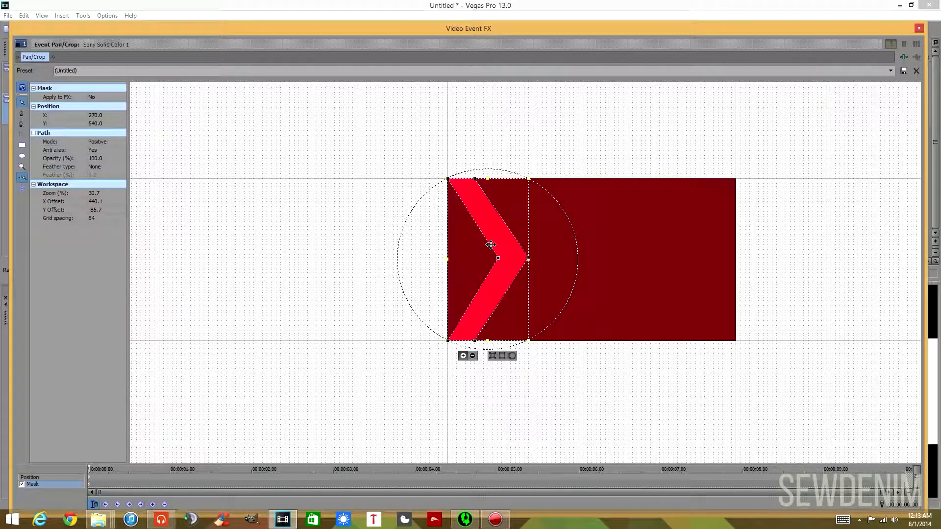
left_click_drag(491, 244, 433, 244)
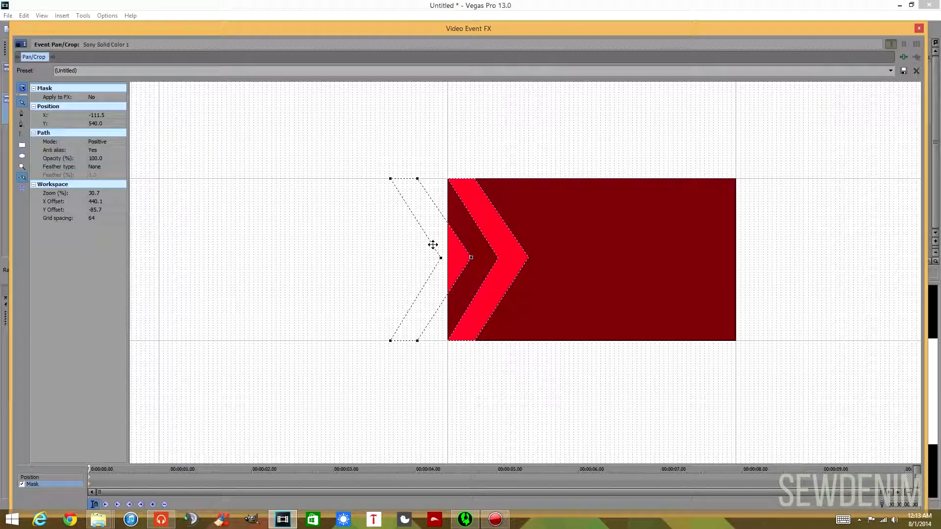
left_click_drag(432, 244, 431, 243)
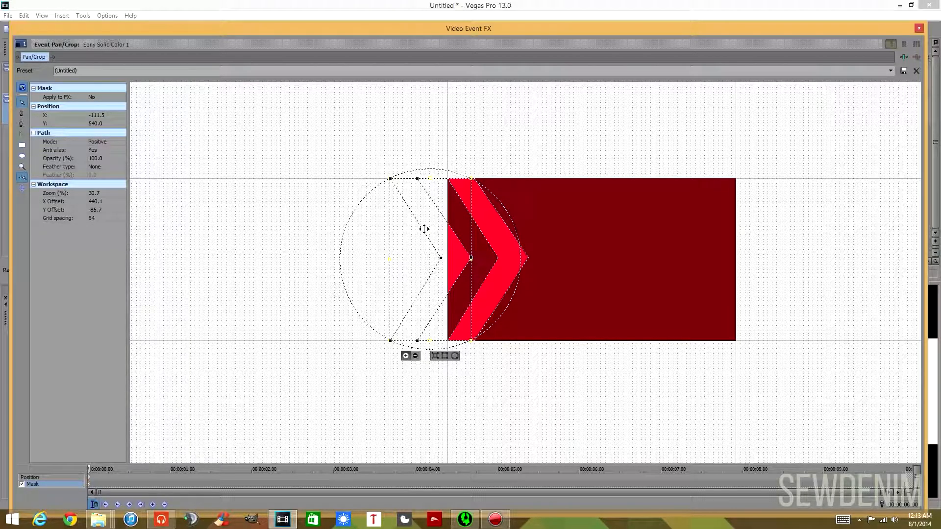
key("ctrl+z")
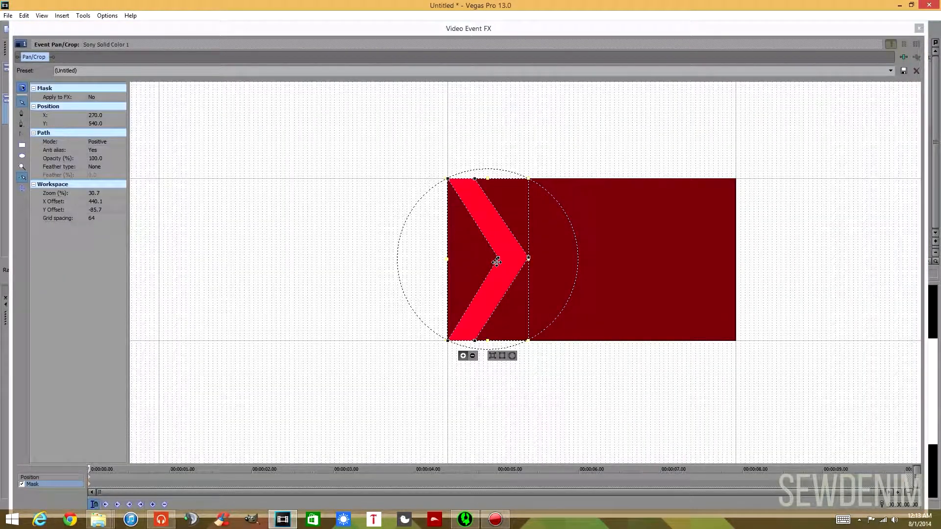
Step: Move the whole arrow mask left to X -278.5 so its tip sits just outside the frame's left edge
left_click(499, 268)
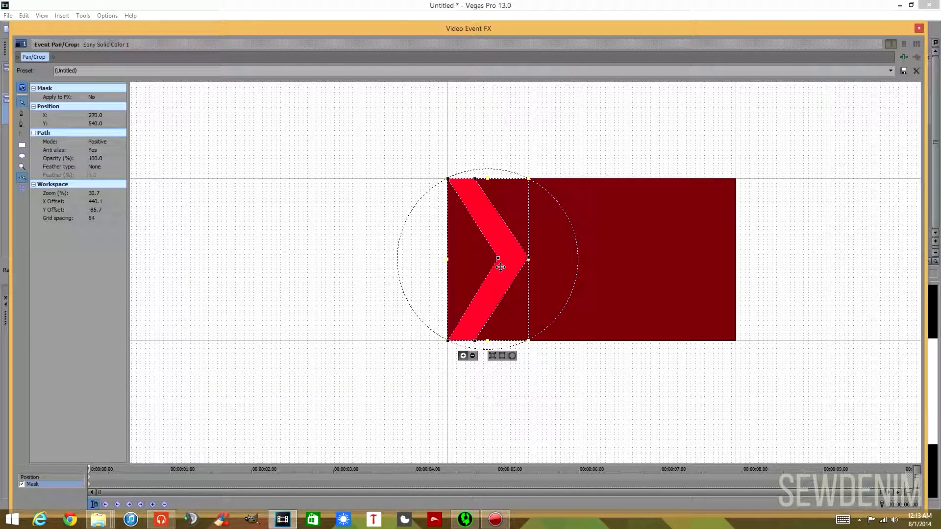
key("Left")
key("Left")
key("Left")
key("Left")
key("Left")
key("Left")
key("Left")
key("Left")
key("Left")
key("Left")
key("Left")
key("Left")
key("Left")
key("Right")
key("Left")
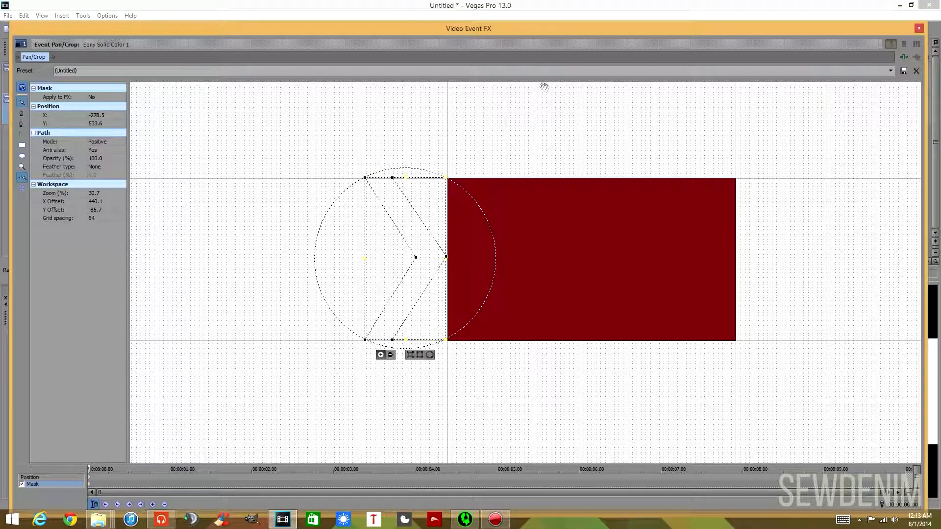
Step: Move the white half.png guide event further along its track, clear of the red clip
left_click_drag(509, 36, 280, 212)
left_click(205, 112)
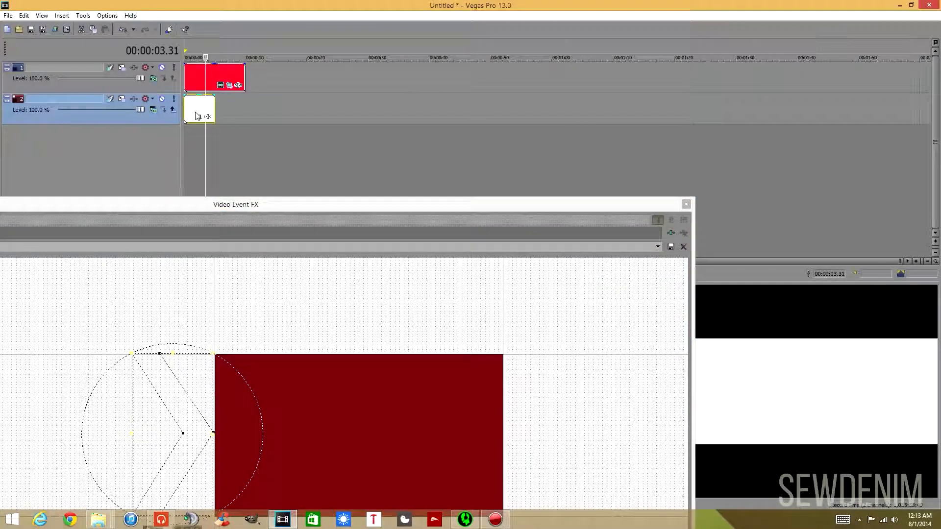
left_click_drag(198, 115, 310, 110)
left_click_drag(279, 205, 509, 43)
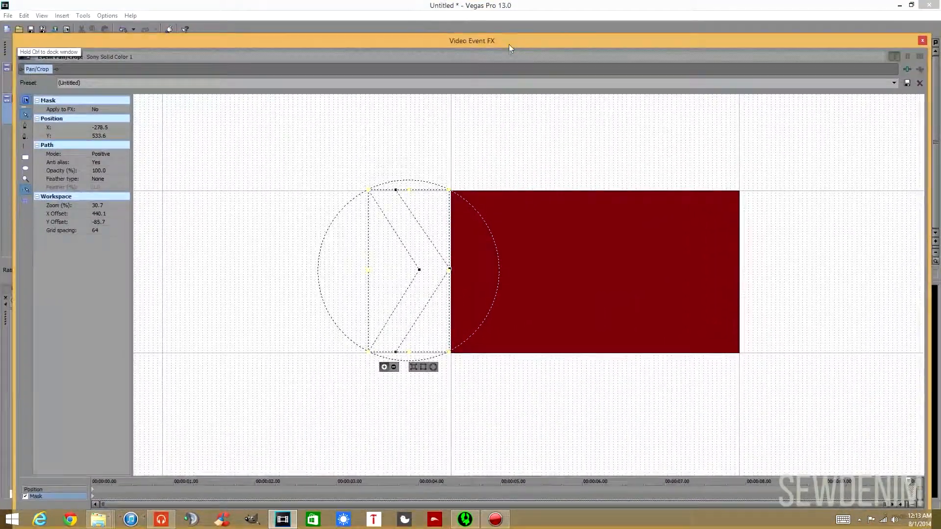
Step: Restrict mask movement to X only and duplicate the arrow leftward until five arrows form a row, the last at X -1,484.8
left_click(27, 200)
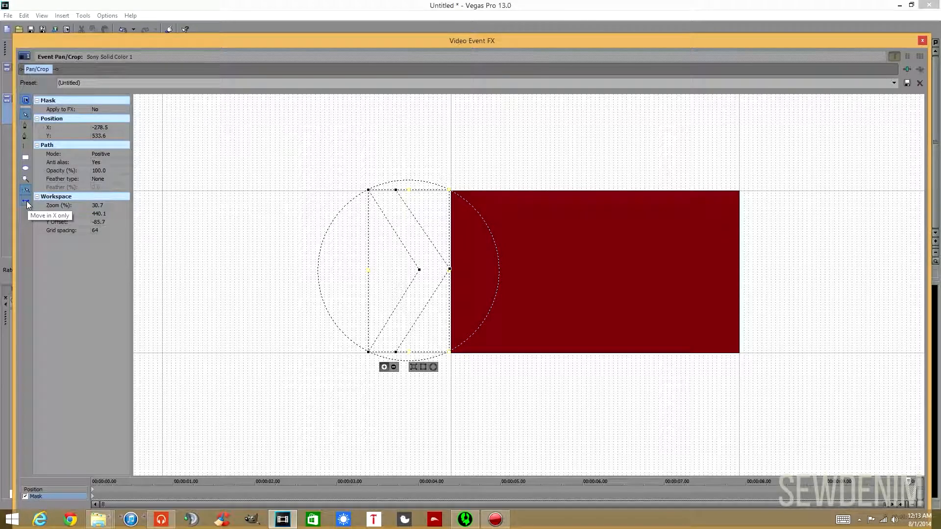
left_click(292, 428)
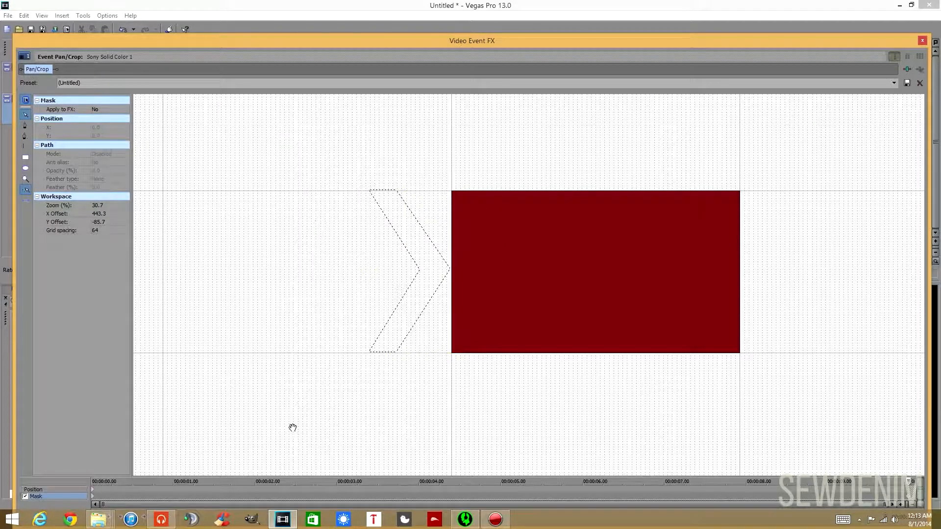
left_click(419, 275)
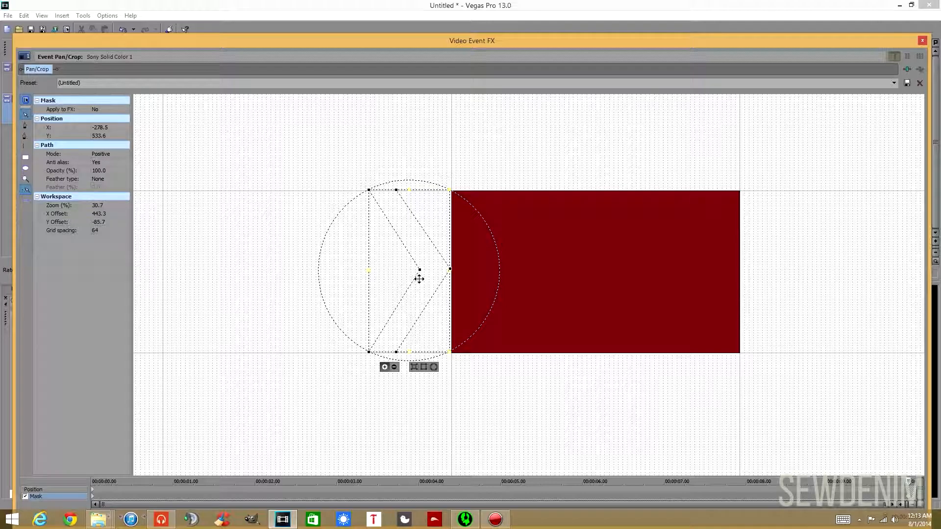
left_click_drag(419, 279, 229, 290)
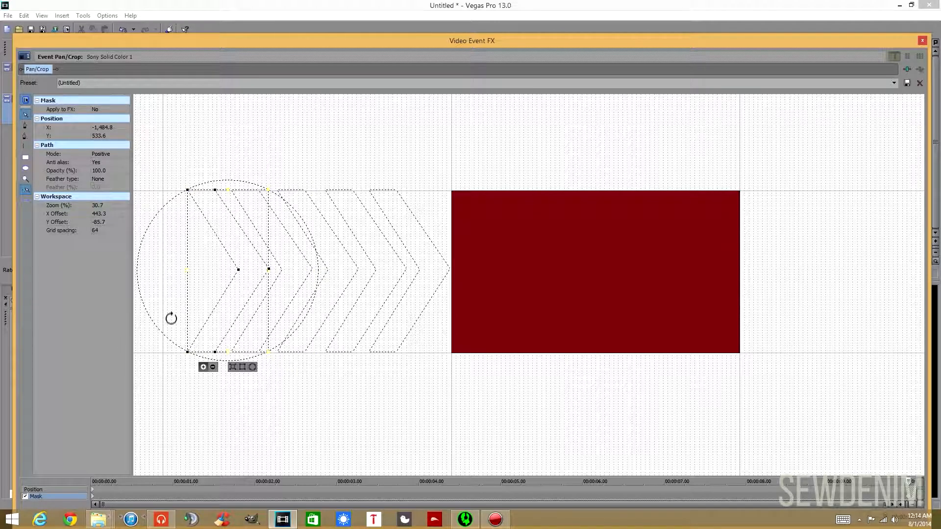
Step: Add a sixth arrow copy at the far left end of the row, level with the others
left_click_drag(168, 387, 313, 414)
left_click(377, 311)
left_click(304, 325)
double_click(383, 297)
left_click_drag(373, 303, 323, 323)
left_click(351, 425)
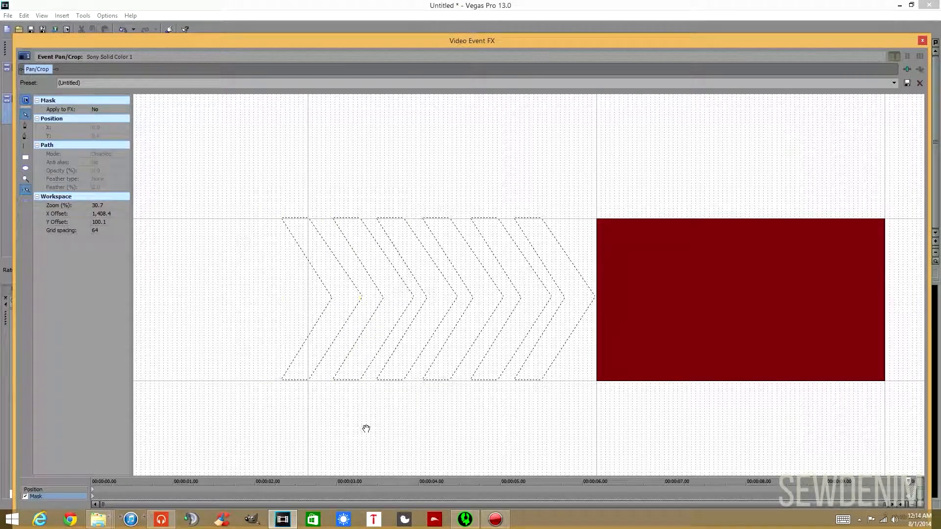
Step: Move the second arrow from the frame to X -578.5 to leave a narrow gap behind the first
left_click(563, 298)
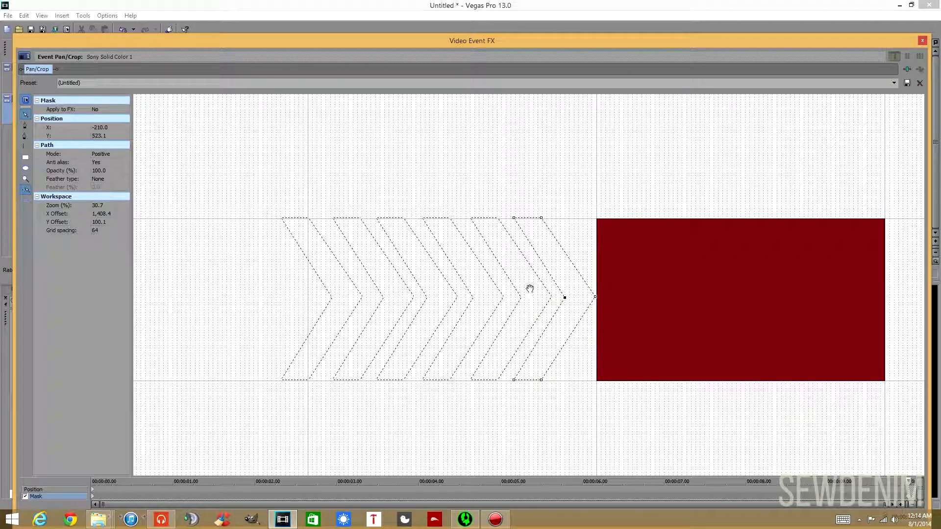
left_click(545, 339)
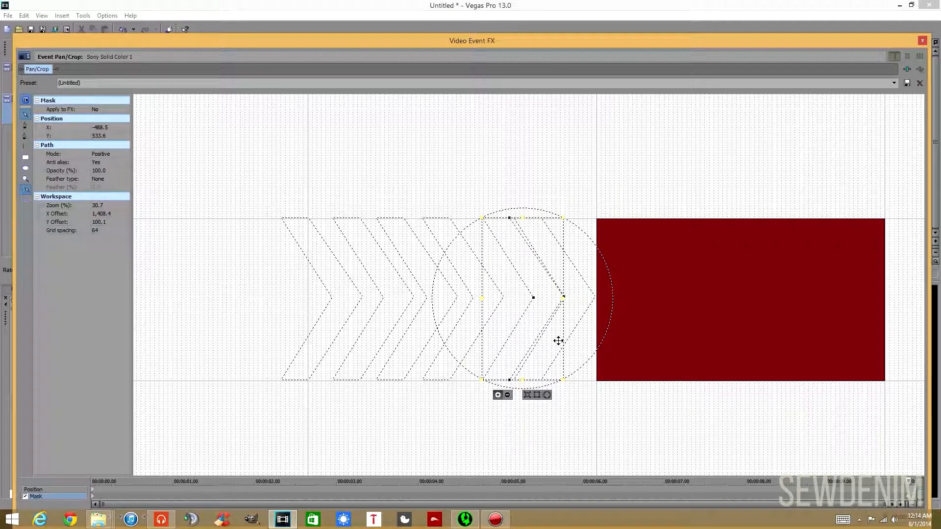
key("Left")
key("Left")
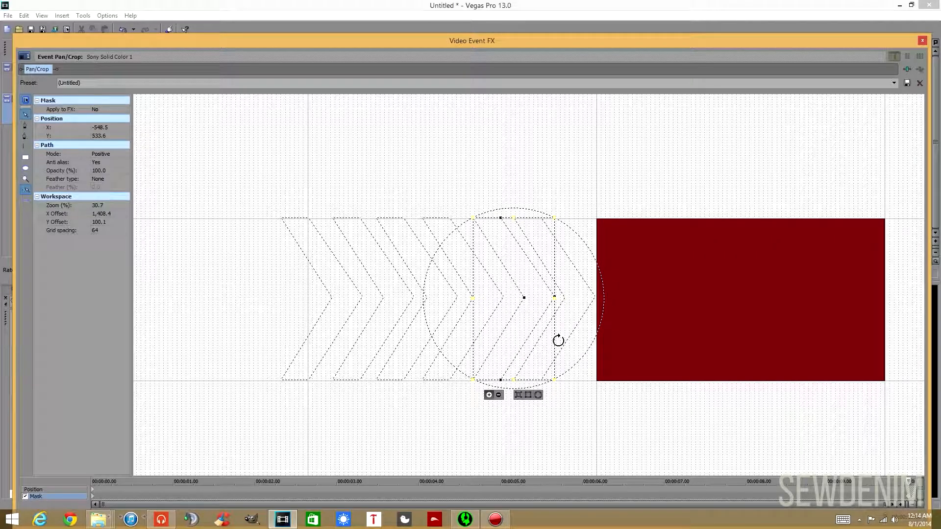
key("Left")
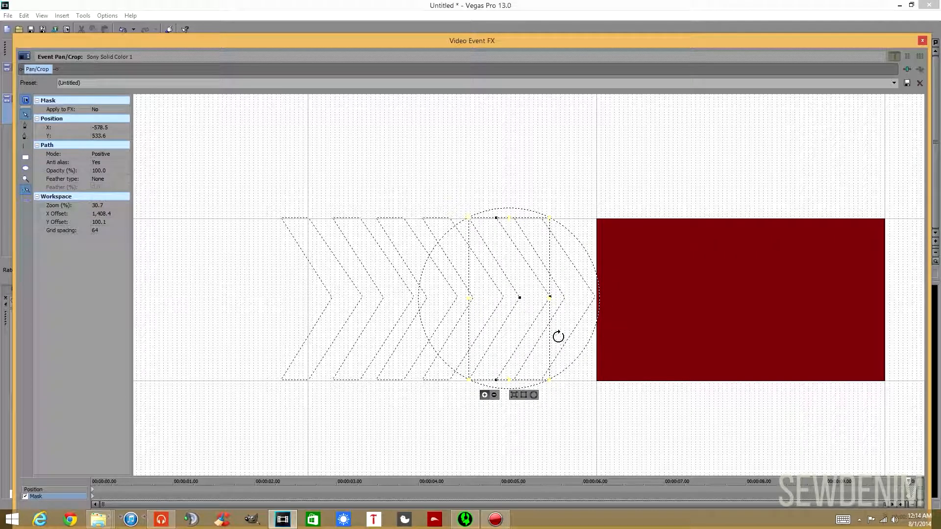
left_click(439, 422)
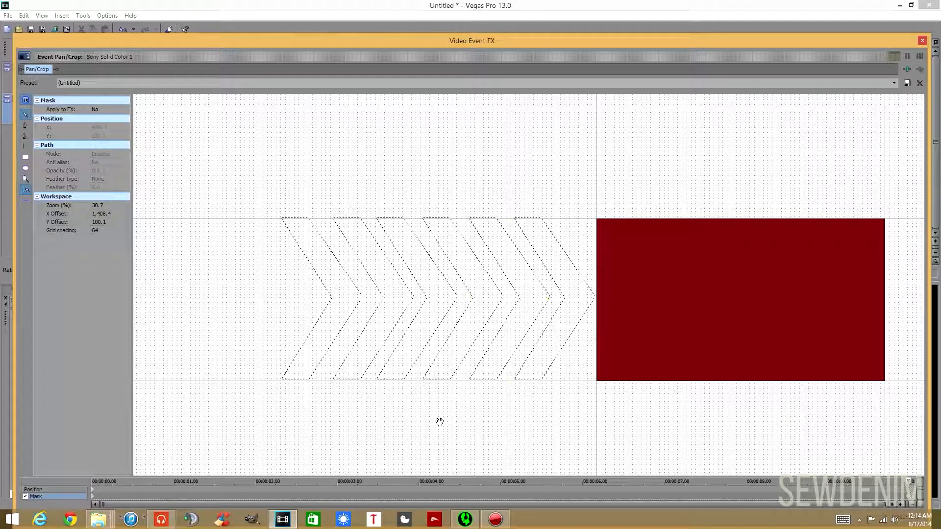
Step: Adjust the third arrow's horizontal position so its gap matches the one between the first two arrows
left_click(503, 299)
key("Right")
key("Right")
key("Right")
key("Left")
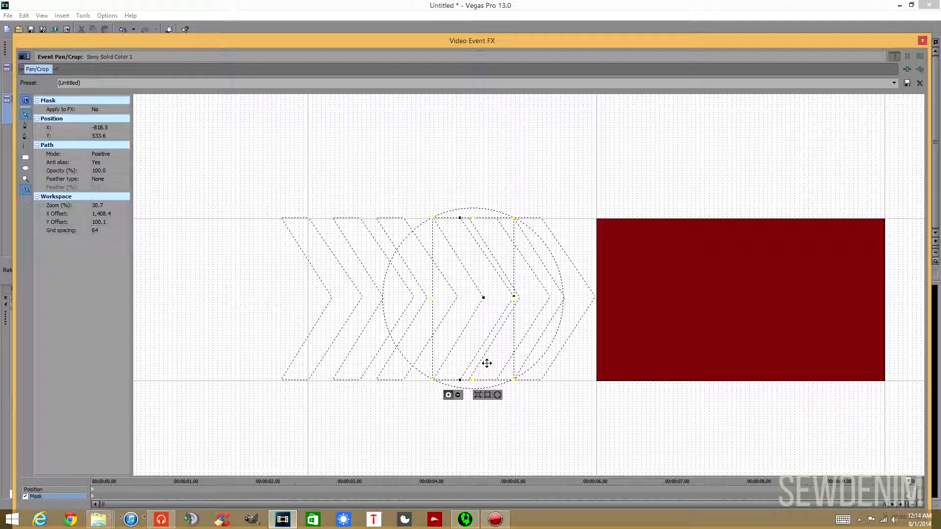
left_click(399, 432)
Step: Nudge the fourth arrow slightly right to match the spacing of the arrows ahead of it
left_click(452, 298)
left_click_drag(437, 334, 436, 335)
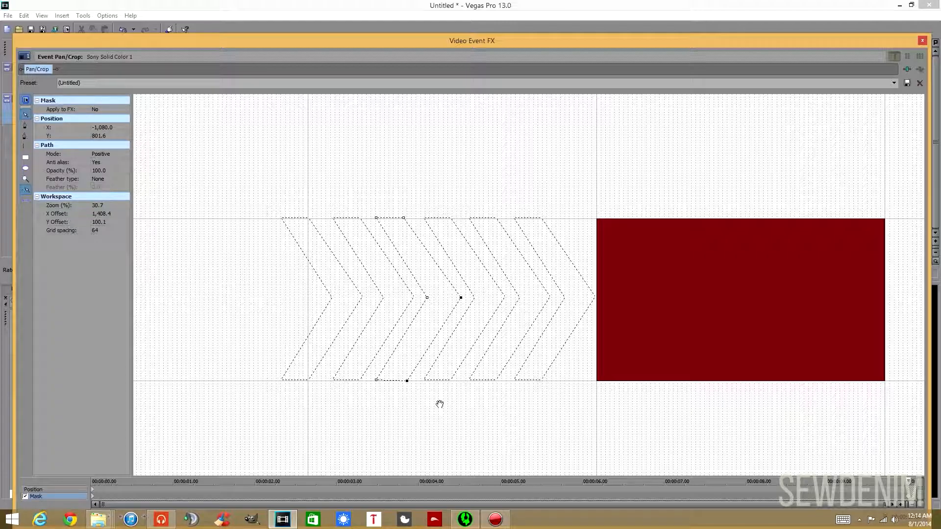
left_click(417, 405)
double_click(454, 295)
key("Right")
key("Right")
key("Right")
key("Right")
left_click(411, 371)
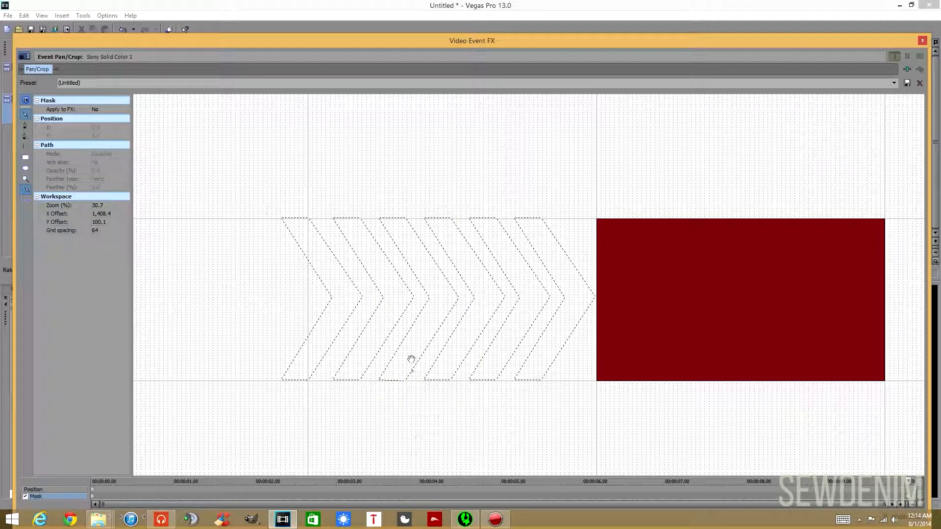
Step: Nudge the fifth arrow slightly right and move the sixth to X -1,778.5 to even out the remaining gaps
double_click(411, 303)
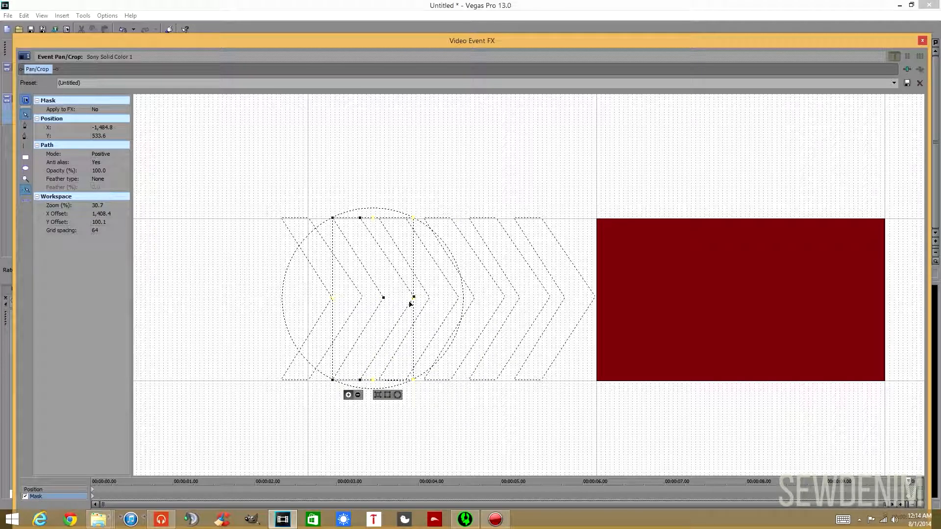
left_click(342, 436)
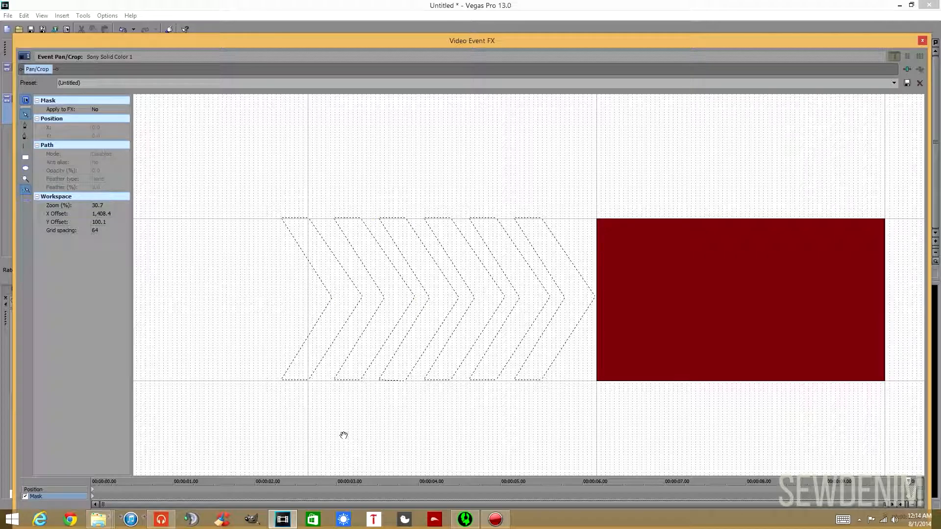
double_click(346, 321)
key("Right")
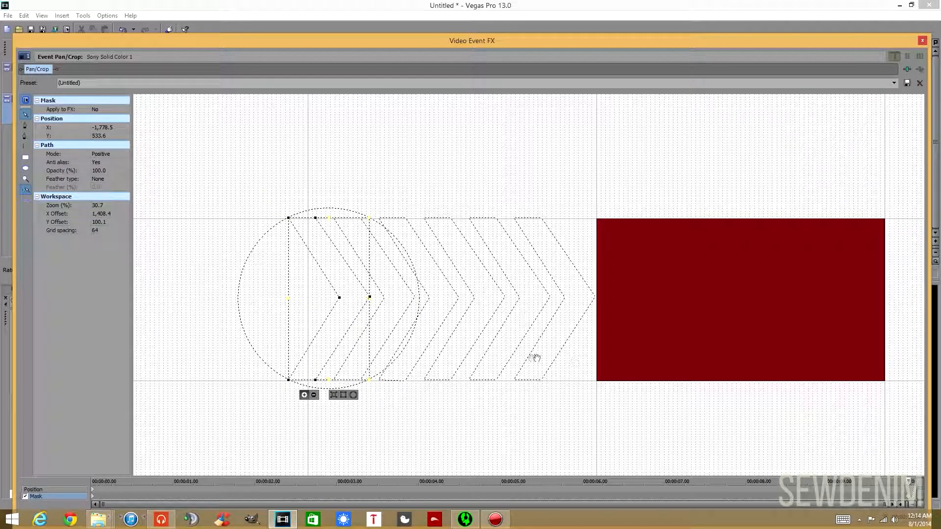
left_click(362, 443)
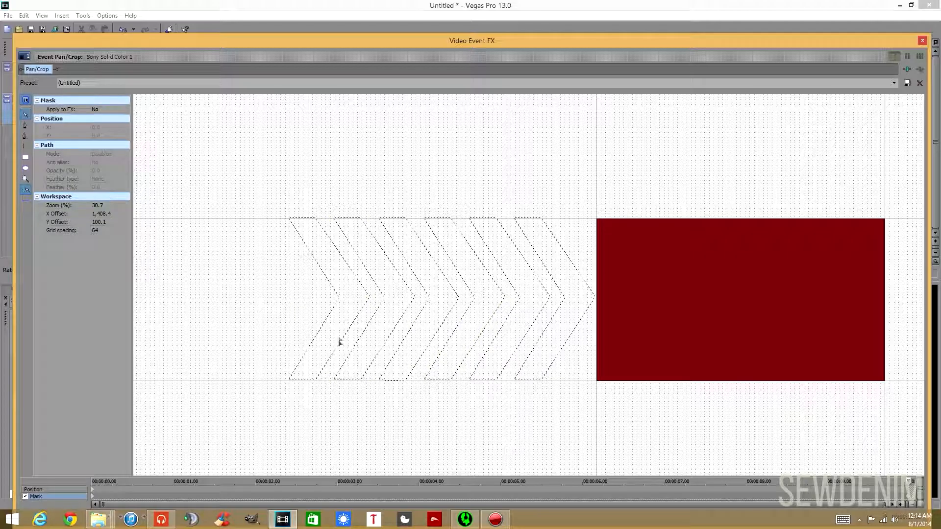
left_click(339, 298)
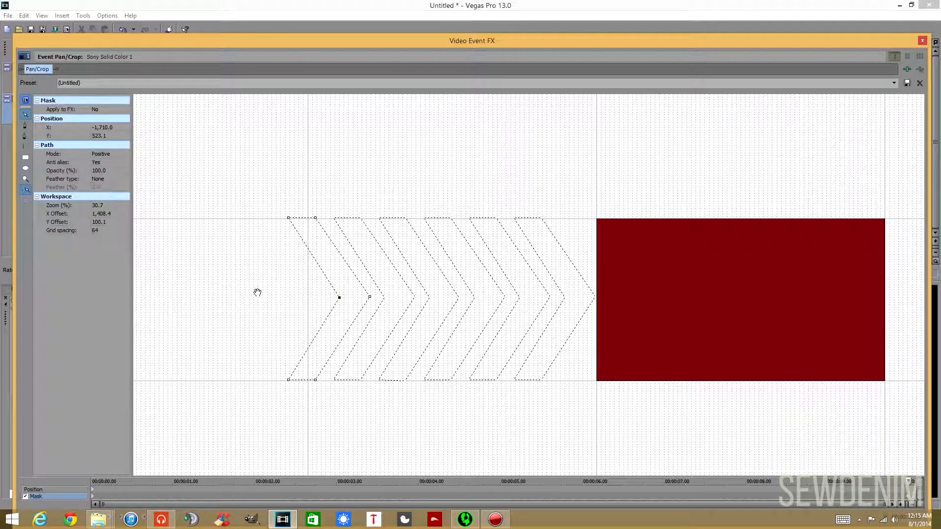
Step: Delete the inner anchor point of the last arrow so that its back edge becomes straight
left_click(25, 136)
left_click(339, 298)
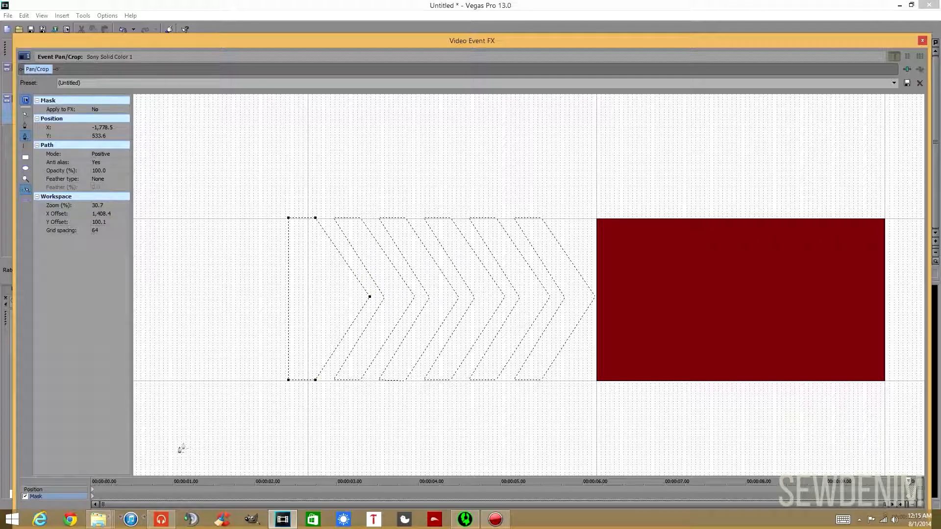
left_click_drag(455, 40, 394, 30)
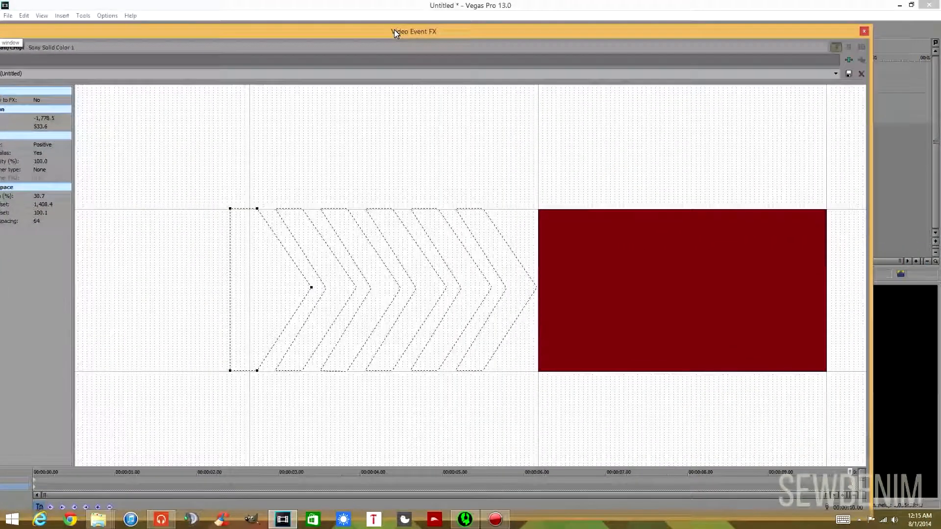
Step: Examine the frames around 00:00:01.44 and the mask at the start of the event's timeline
left_click(176, 480)
key("Left")
key("Left")
key("Left")
key("Left")
key("Left")
key("Left")
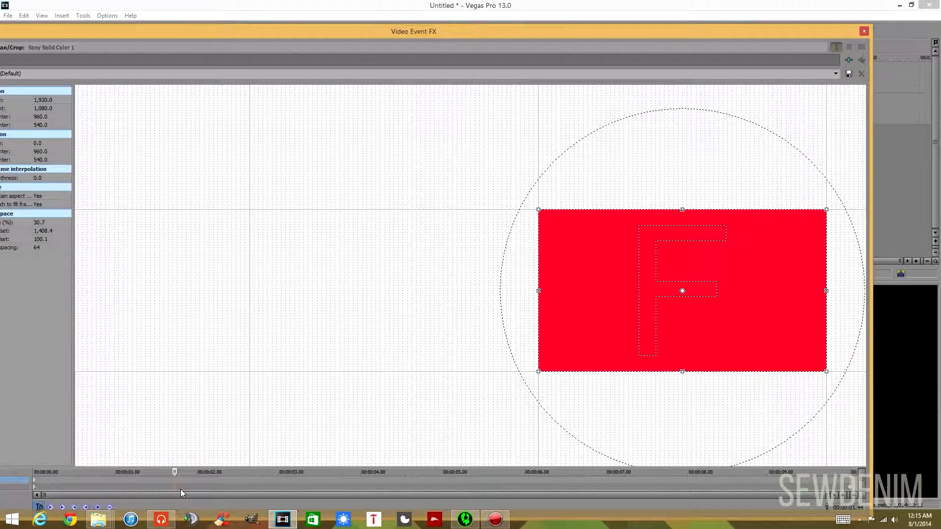
key("Left")
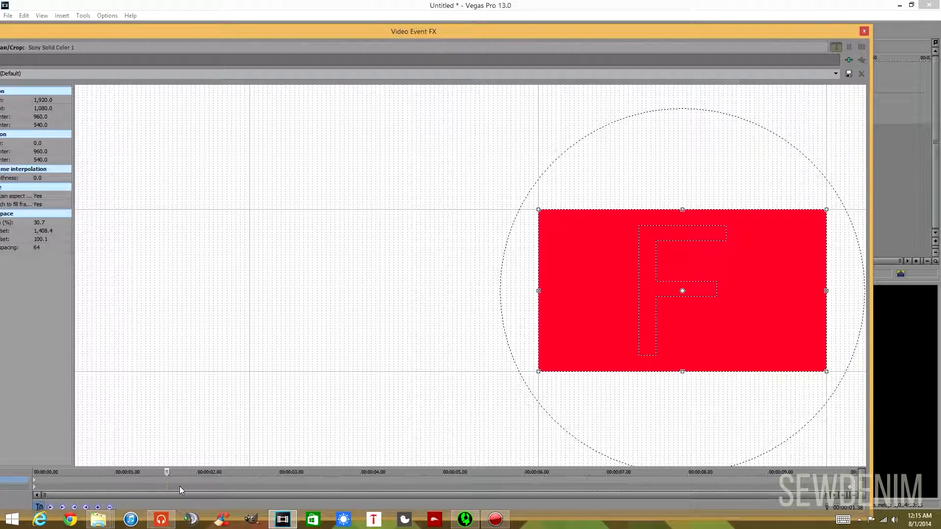
key("Left")
key("Left")
key("Left")
key("Right")
left_click(18, 487)
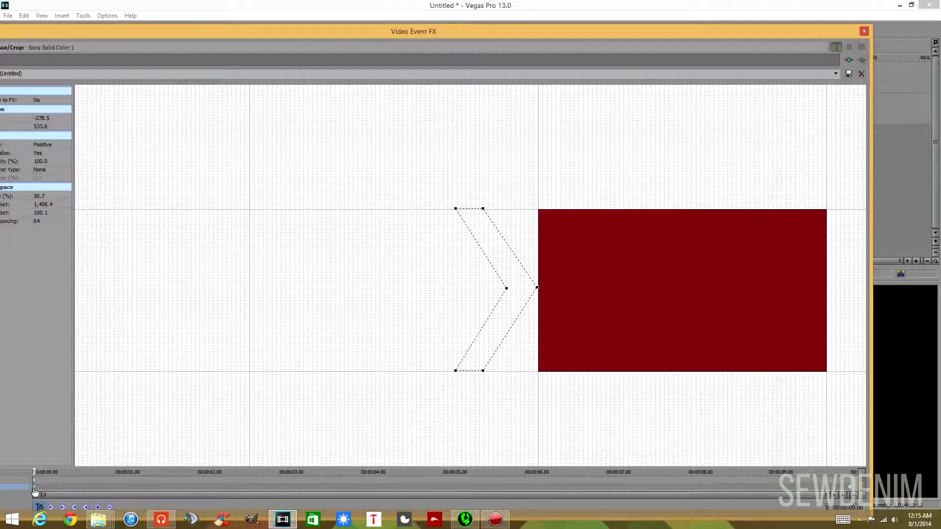
Step: Compare the Position and Mask tracks at the start of the timeline and close the pan/crop window
scroll(209, 435, "down", 3)
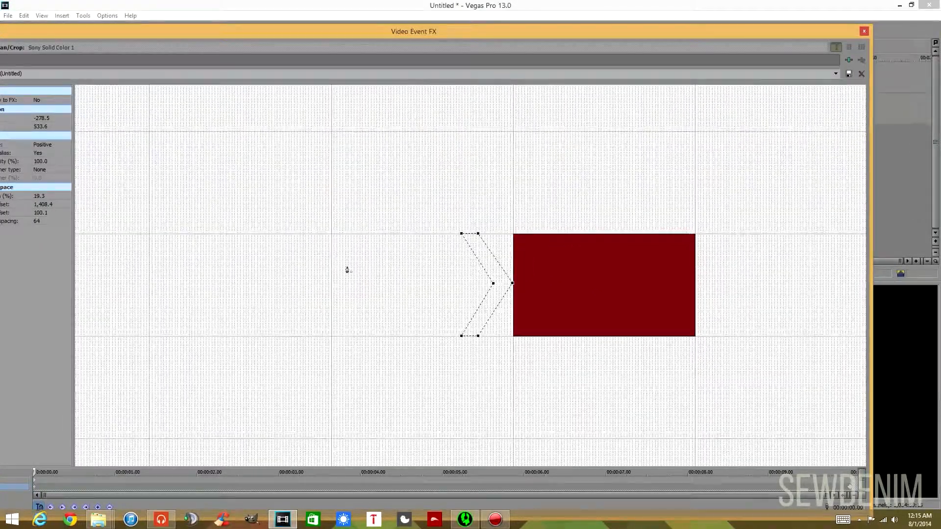
left_click_drag(413, 37, 451, 15)
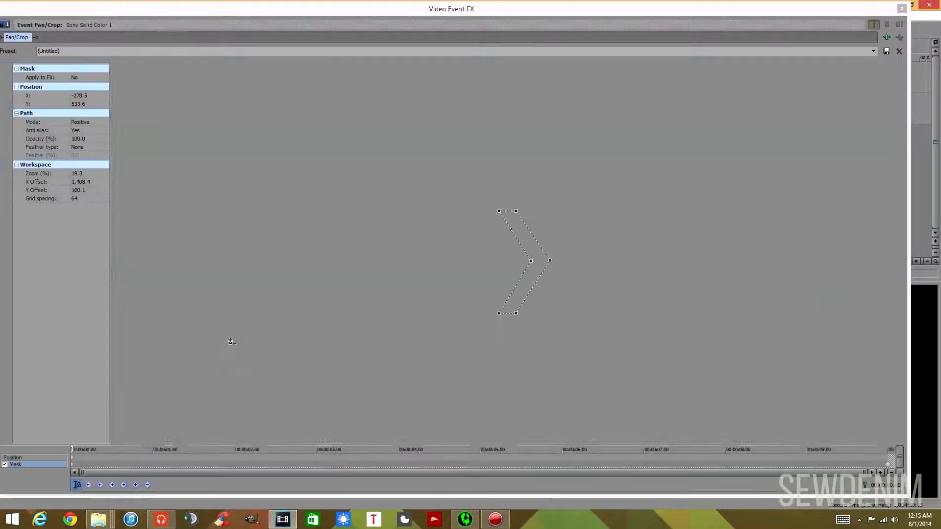
scroll(364, 319, "up", 4)
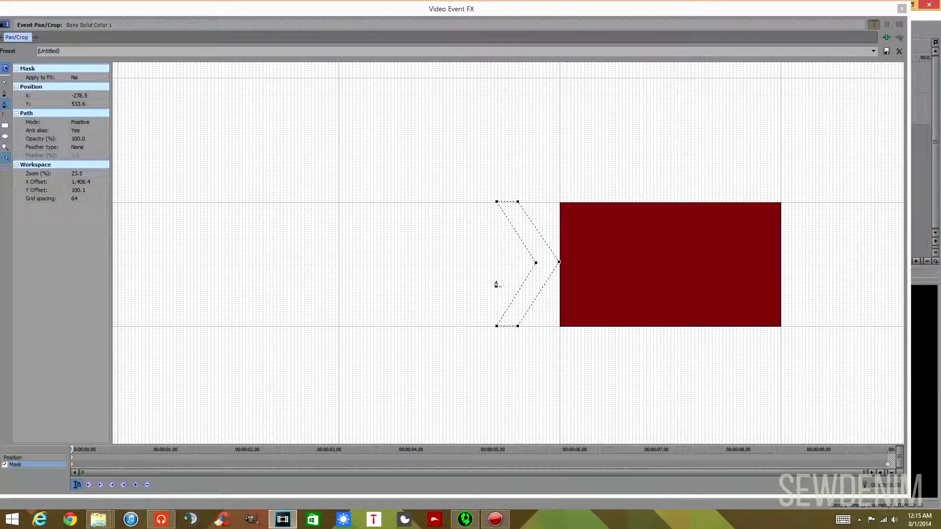
left_click(30, 458)
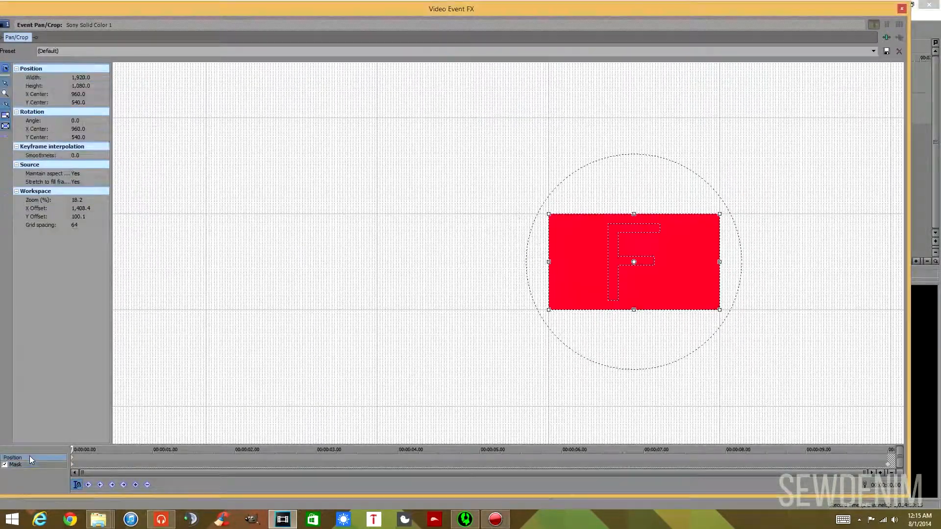
left_click(26, 465)
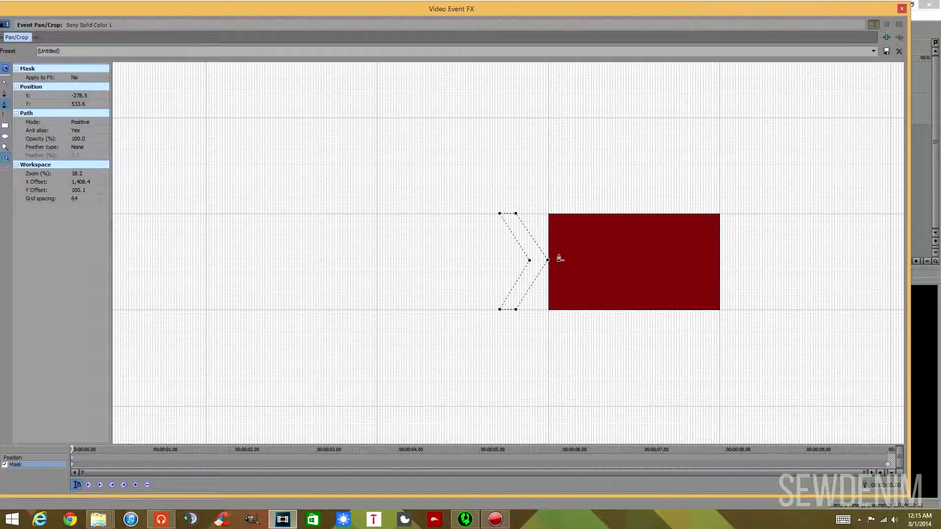
left_click(902, 8)
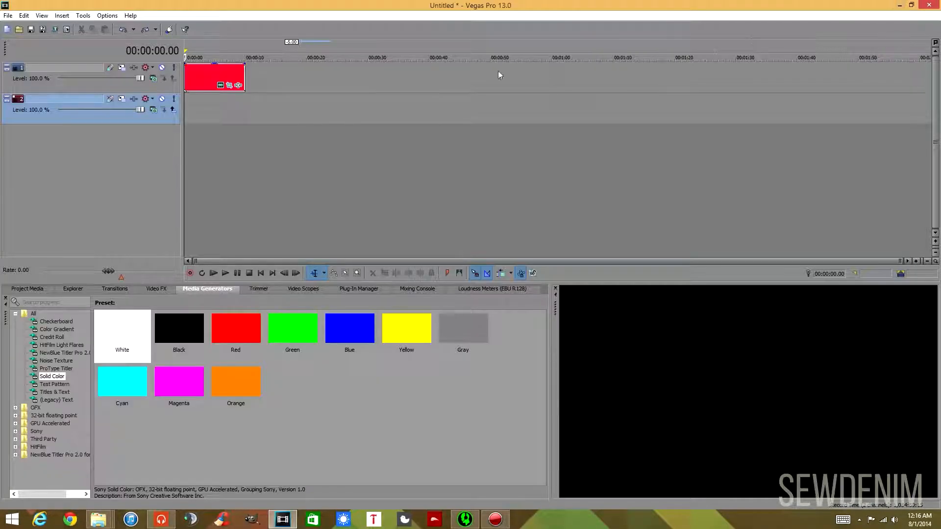
Step: Reopen Event Pan/Crop for the red clip and select the whole arrow mask at the start of the timeline
left_click(228, 86)
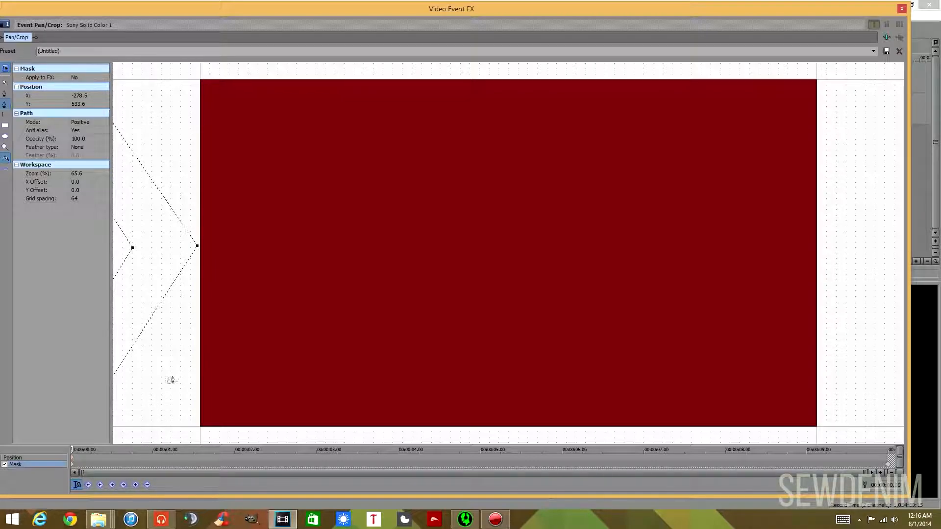
left_click(6, 83)
left_click(294, 382)
scroll(239, 365, "down", 3)
scroll(239, 365, "down", 3)
left_click_drag(205, 290, 419, 300)
left_click(520, 260)
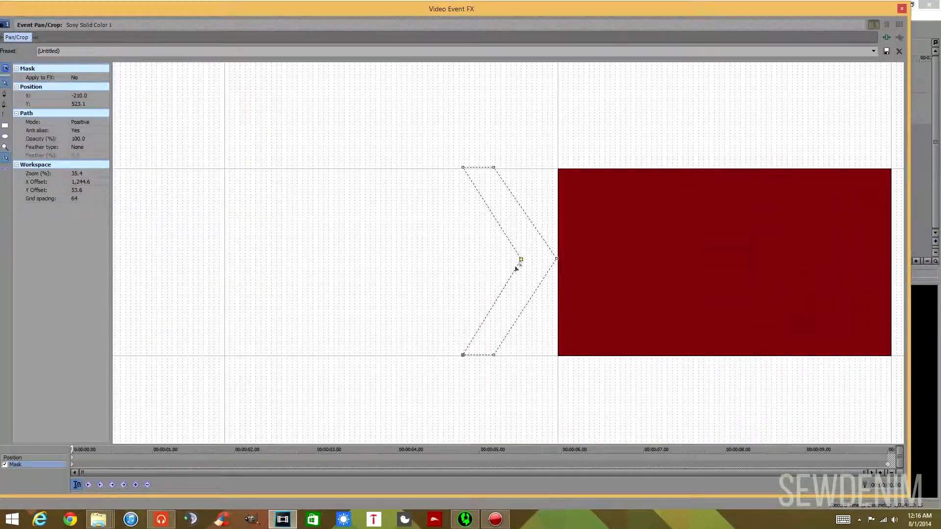
left_click(458, 279)
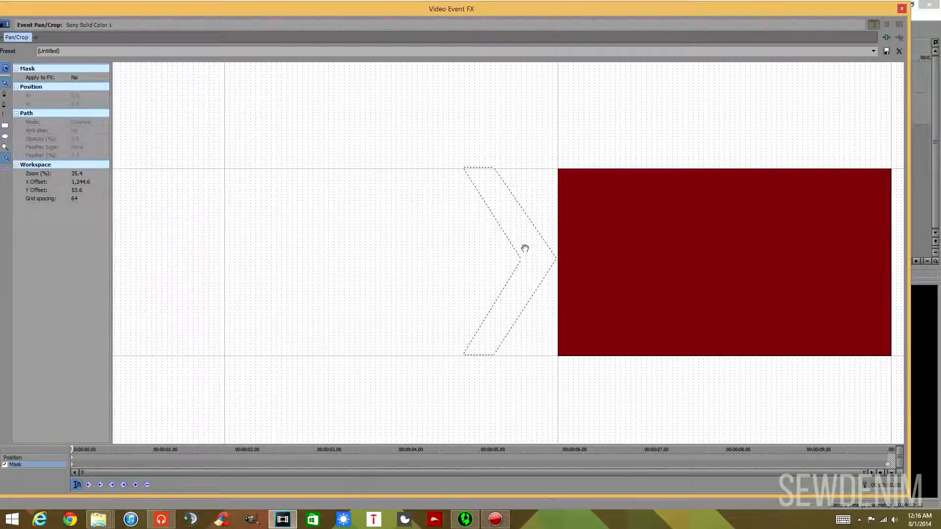
left_click(520, 261)
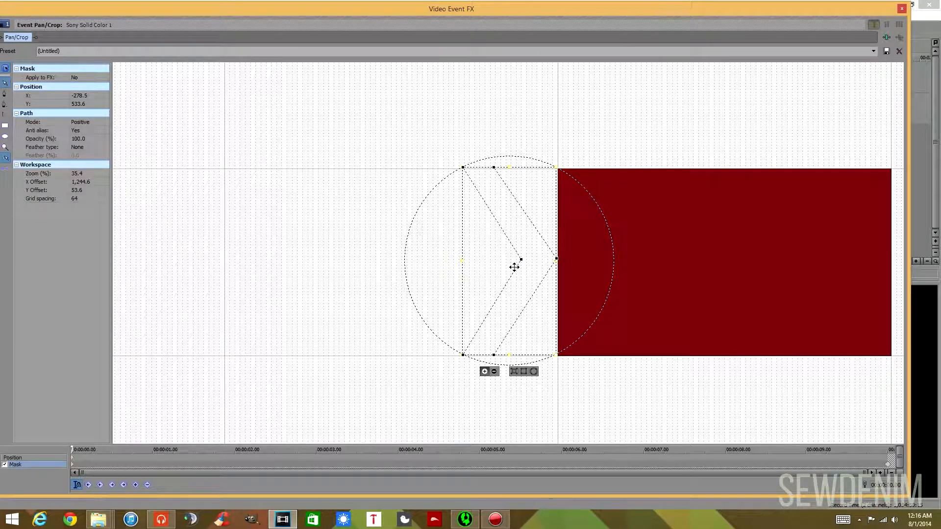
Step: Duplicate the arrow mask five times, lining the copies up in a row leading away from the red frame
left_click_drag(514, 267, 378, 283)
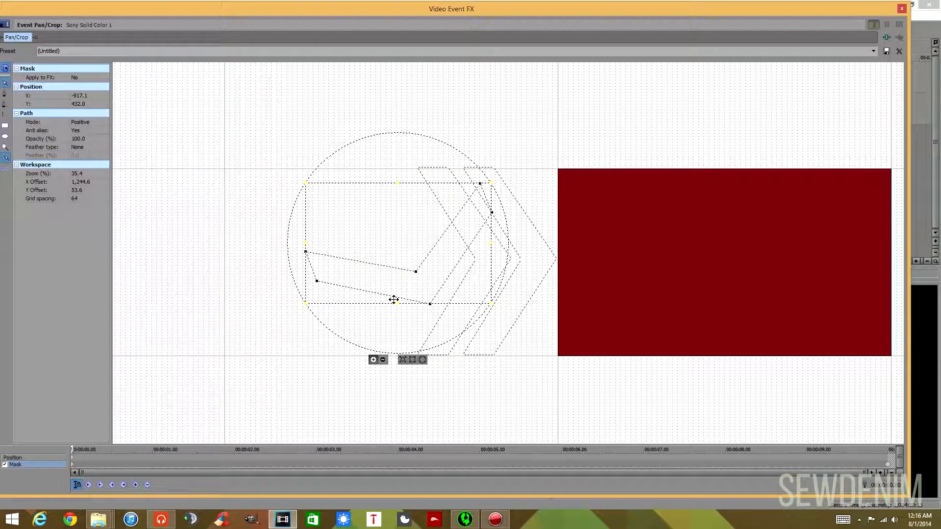
key("ctrl+z")
left_click_drag(421, 271, 328, 280)
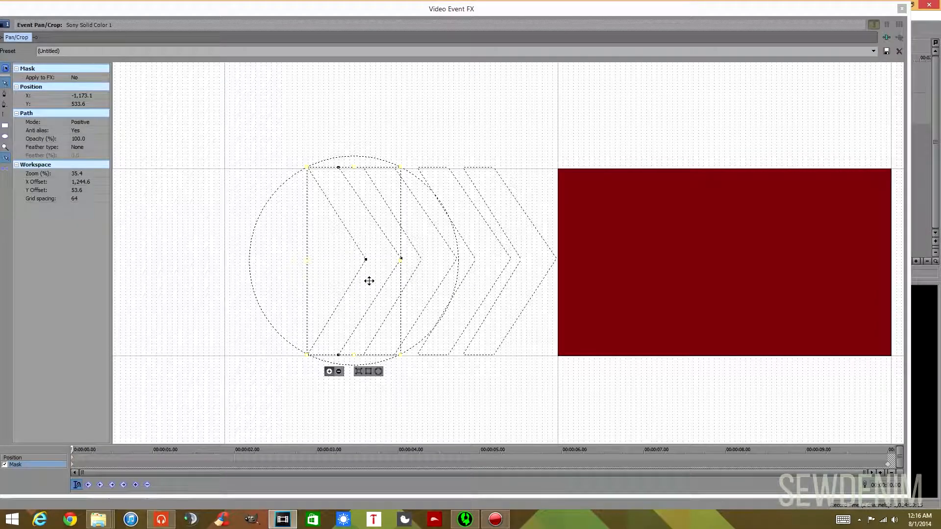
left_click_drag(361, 276, 252, 282)
left_click(211, 410)
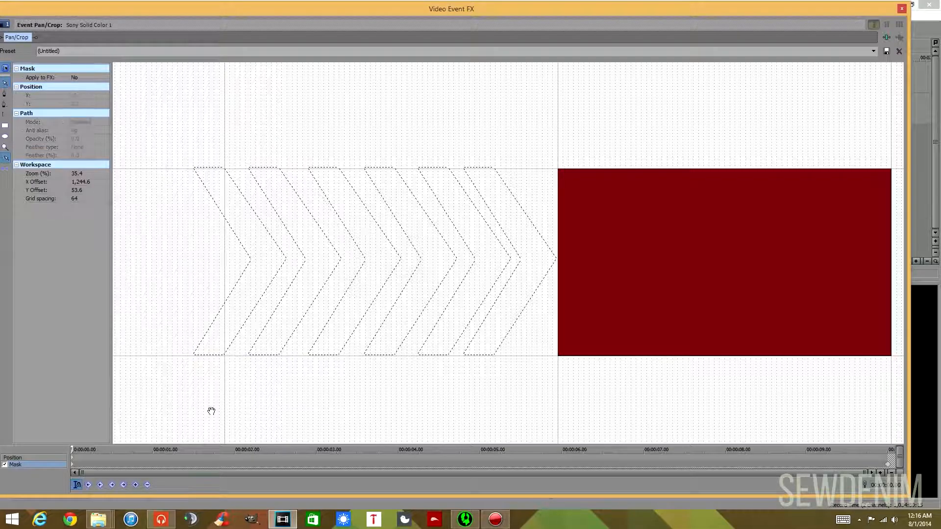
Step: Remove the inner anchor point of the sixth arrow to give it a flat back edge
left_click(4, 105)
left_click(251, 261)
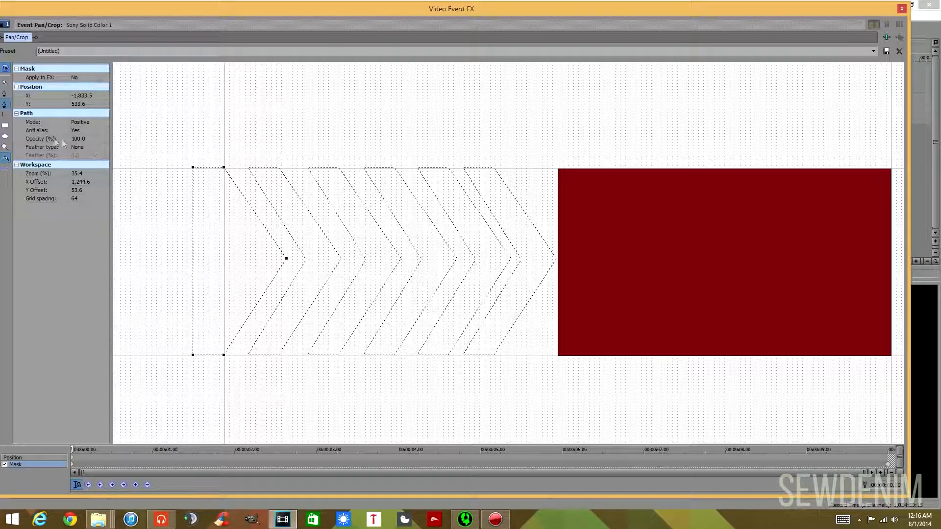
left_click(6, 85)
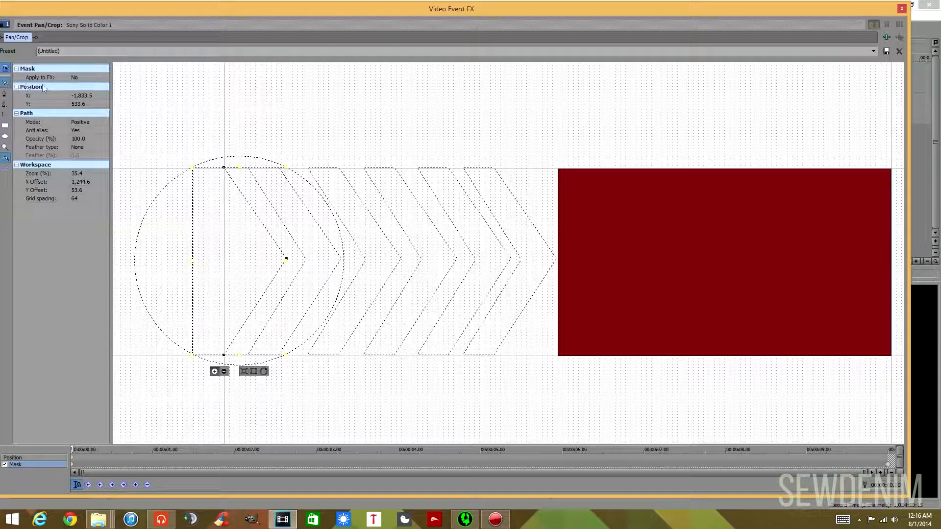
Step: Move the second arrow from the frame to X -578.5 and nudge the third slightly left to even the gaps
left_click(510, 258)
double_click(510, 258)
key("Left")
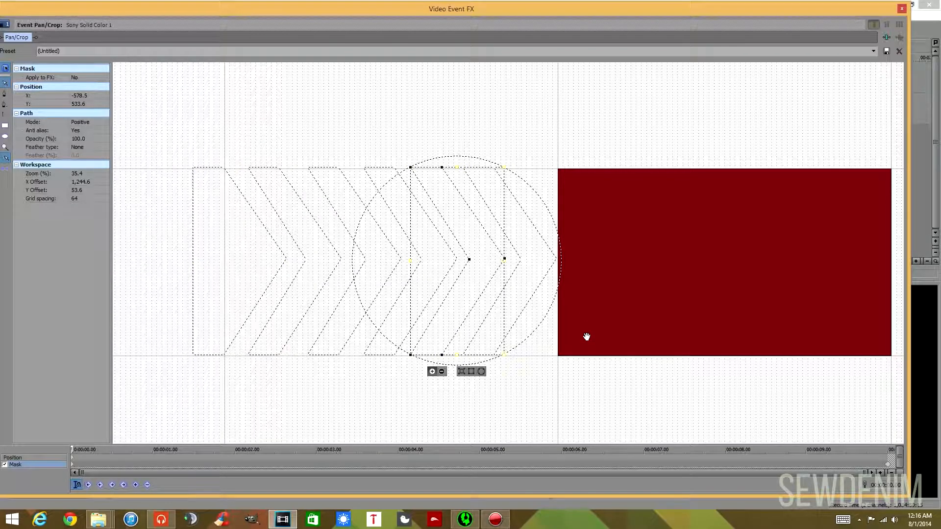
left_click(420, 398)
double_click(455, 256)
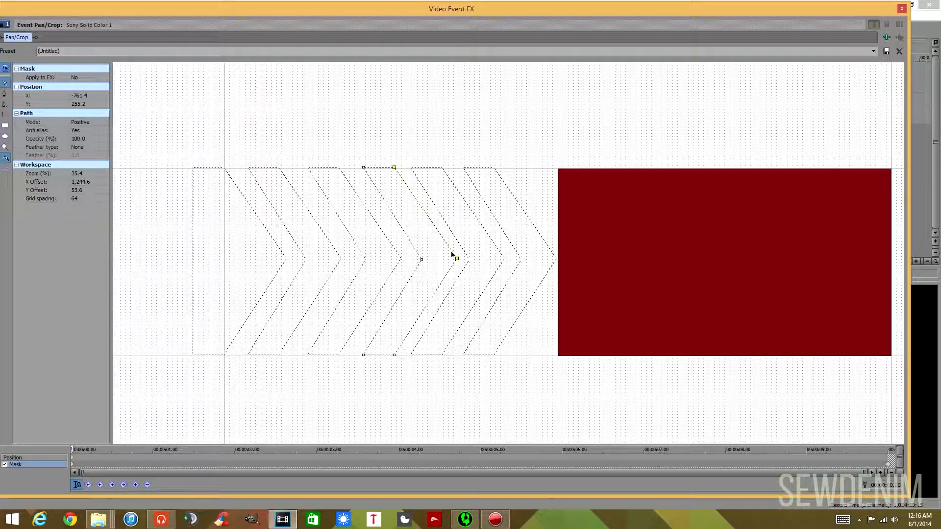
key("Left")
left_click(403, 397)
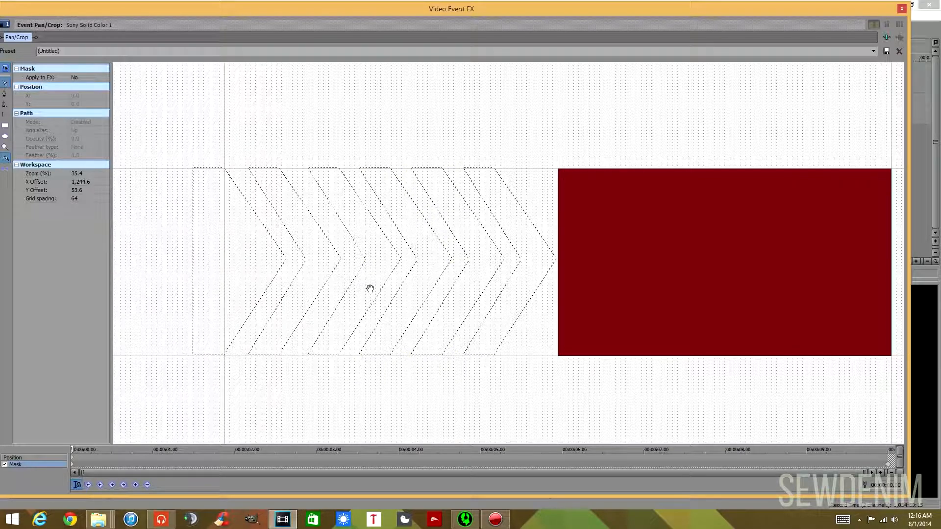
Step: Move the fourth arrow to X -1,208.5 and nudge the fifth slightly left to match the spacing
double_click(397, 256)
key("Left")
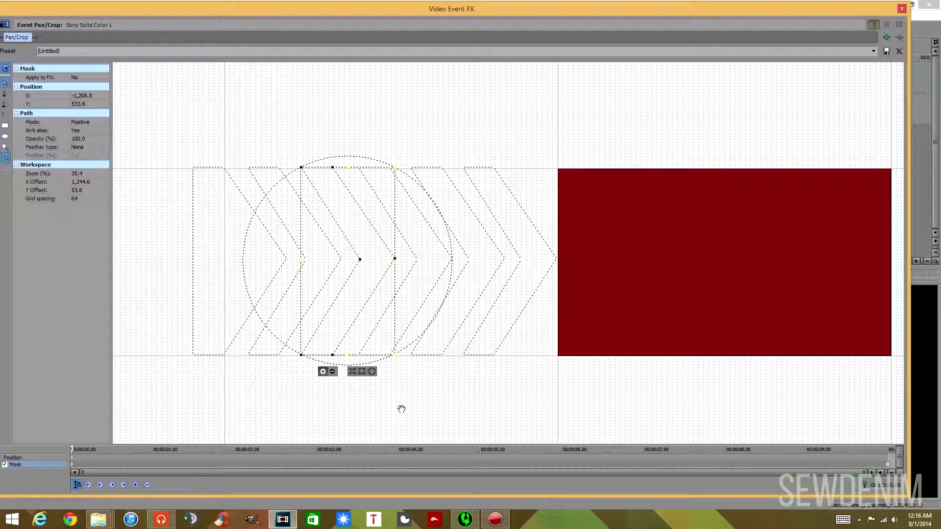
left_click(401, 409)
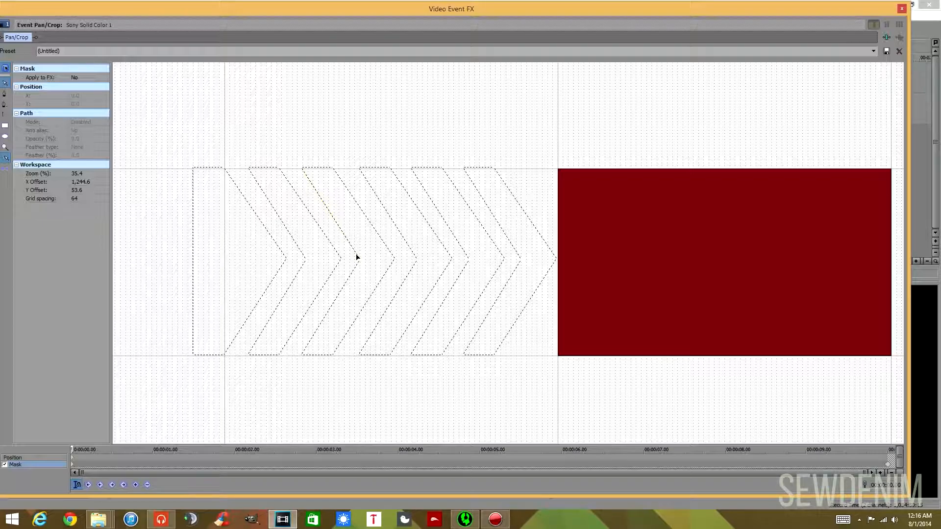
double_click(336, 256)
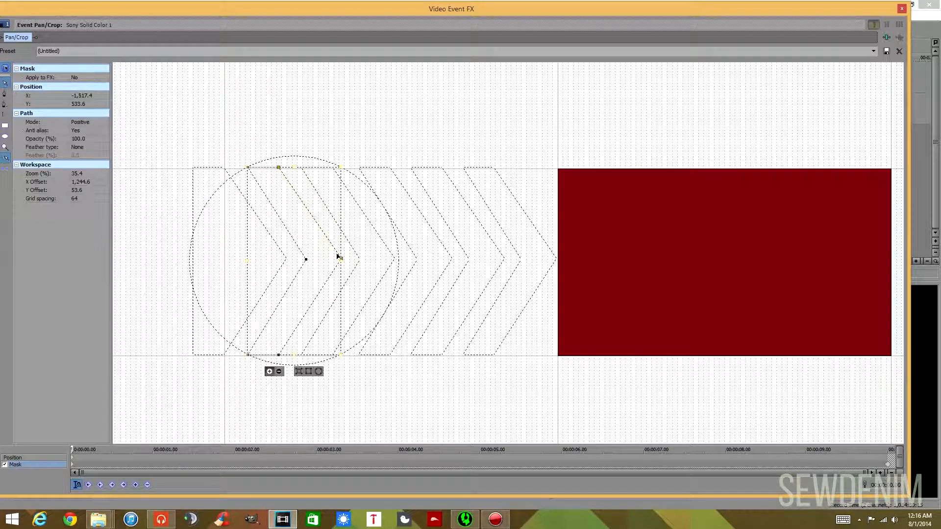
left_click(365, 399)
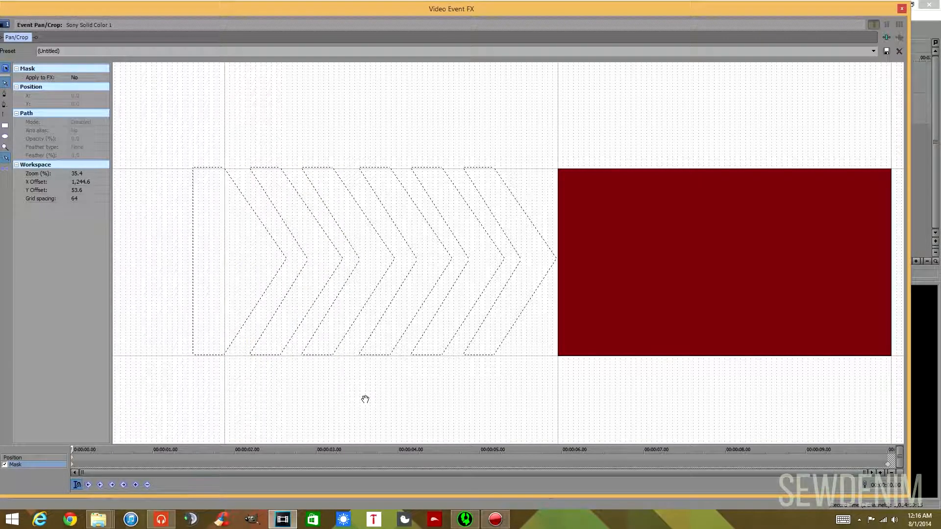
double_click(338, 254)
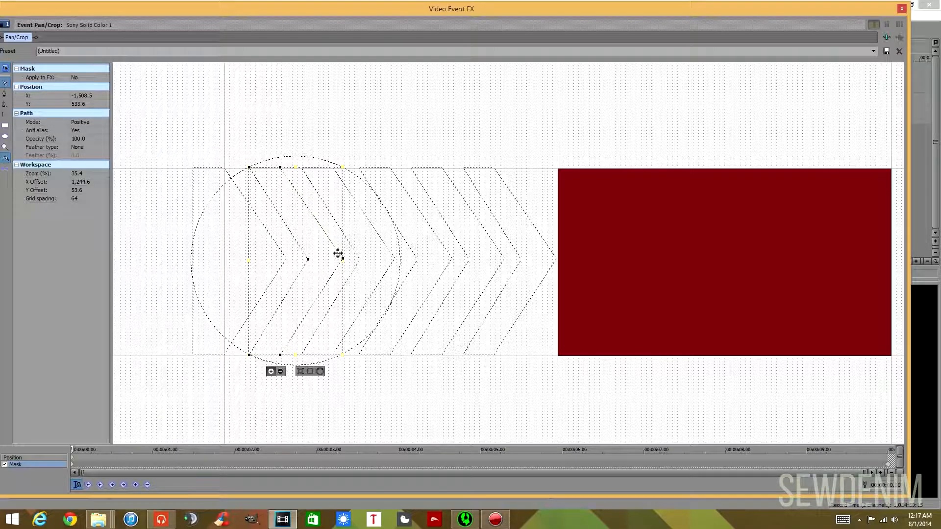
left_click(347, 389)
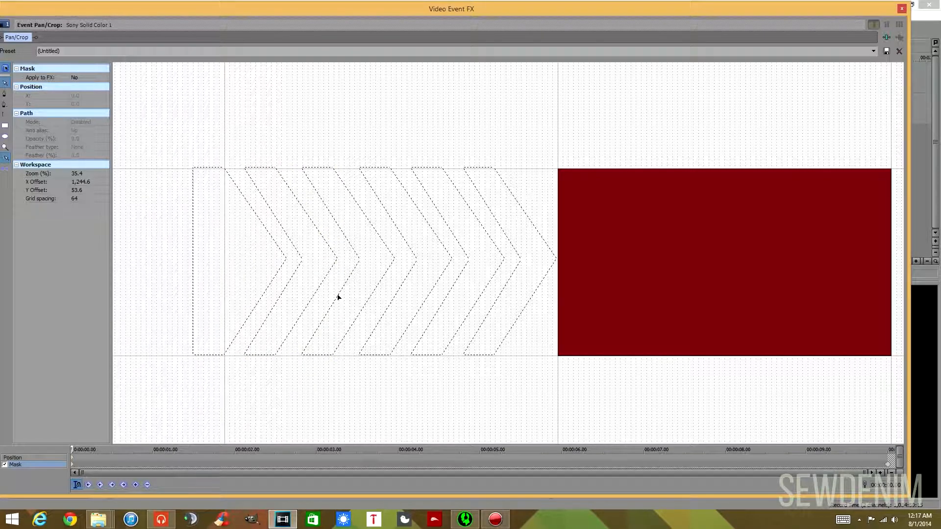
Step: Nudge the third and fourth arrows further left and move the fifth to X -1,568.5
double_click(443, 252)
left_click(448, 415)
double_click(390, 256)
left_click(385, 393)
double_click(329, 252)
left_click(351, 382)
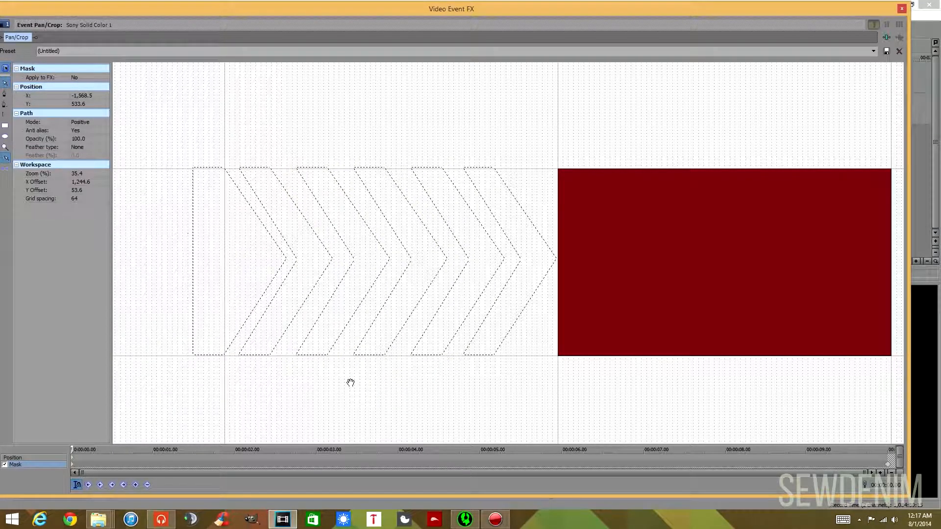
Step: Nudge the flat-backed sixth arrow further left to match the gap between the other arrows
left_click(282, 251)
double_click(281, 252)
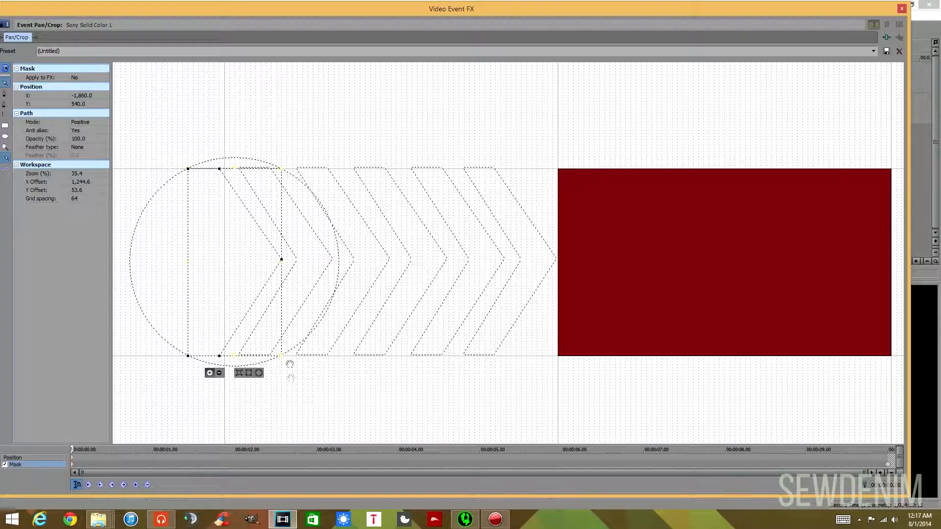
left_click(300, 426)
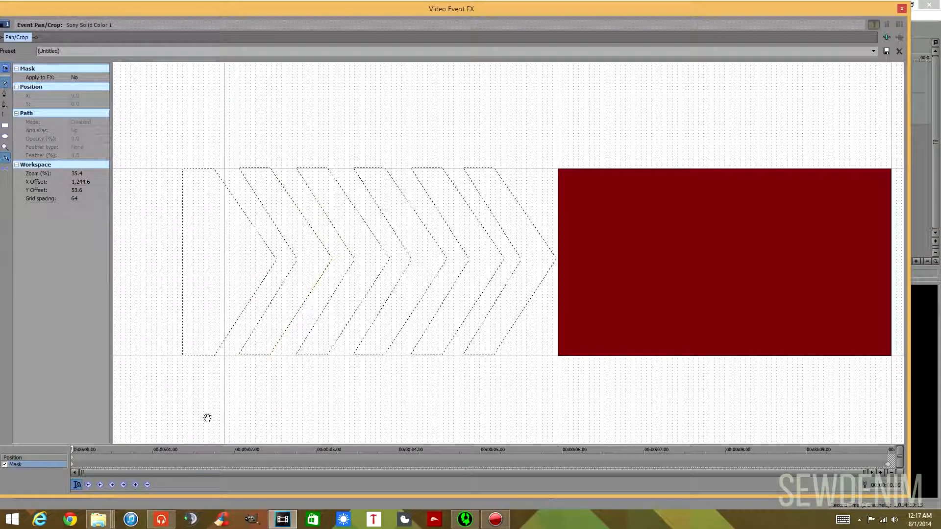
Step: Add a mask keyframe at 00:00:01.30 on the event's timeline
right_click(73, 470)
left_click(98, 366)
left_click(193, 465)
Step: Try to move the fifth arrow mask horizontally across the red frame until its back corners meet the frame's right edge
left_click(324, 250)
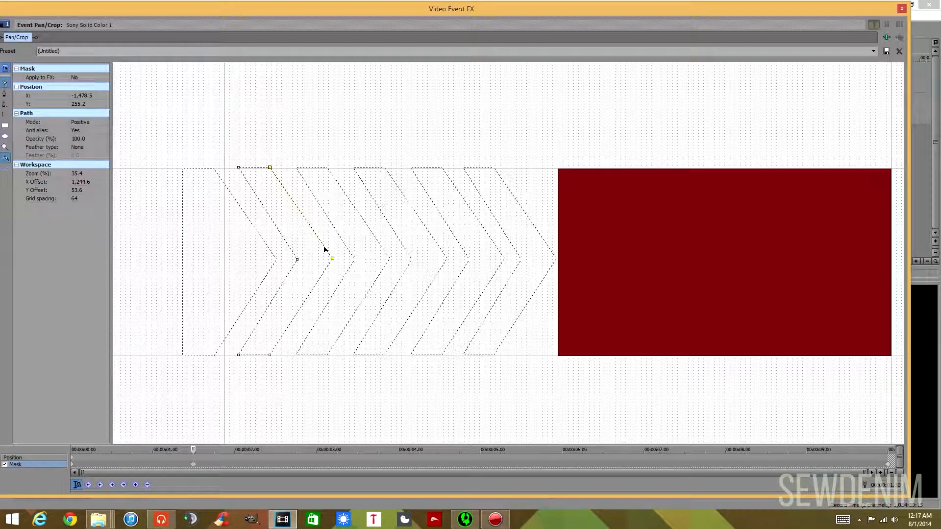
left_click_drag(497, 12, 415, 46)
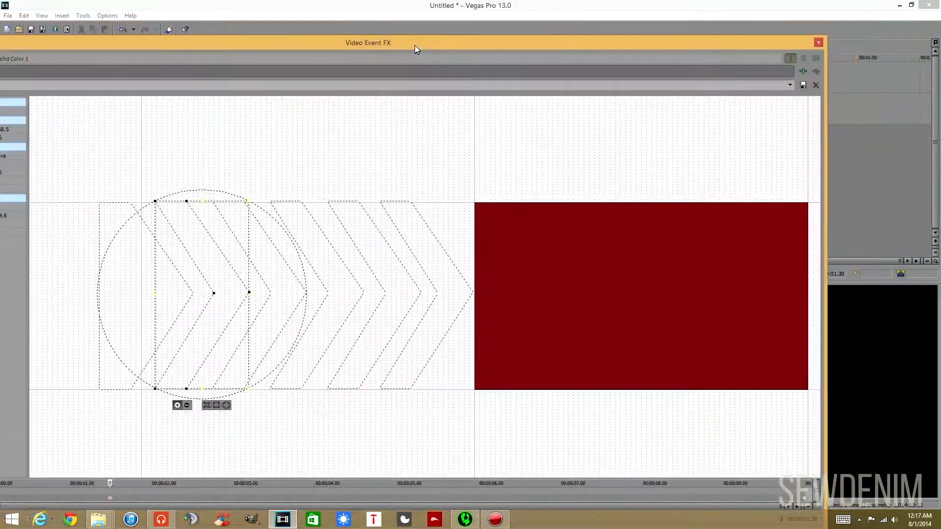
left_click_drag(237, 296, 403, 288)
key("Right")
key("Right")
key("Right")
key("Right")
key("Right")
key("Right")
key("Right")
key("Right")
key("Right")
key("Right")
key("Right")
key("Right")
key("Right")
key("Right")
key("Right")
key("Right")
key("Right")
key("Right")
key("Right")
key("Right")
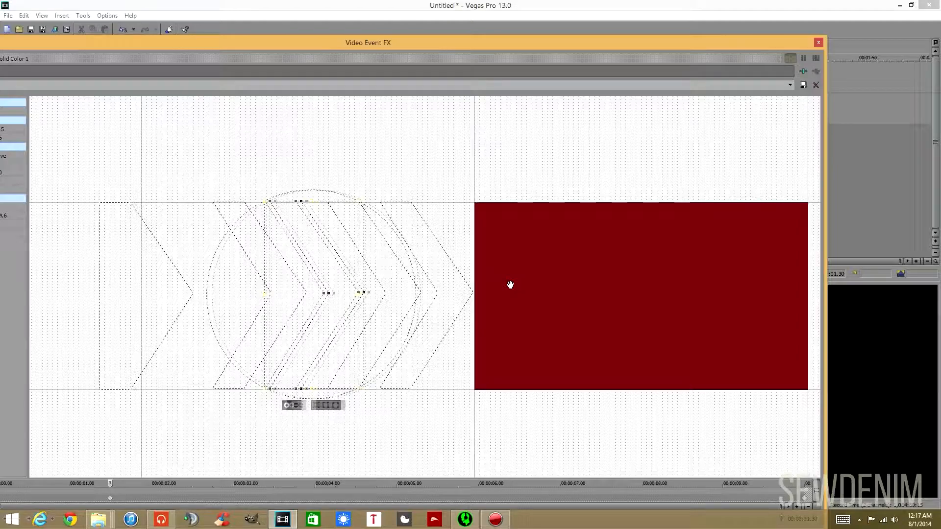
scroll(476, 283, "down", 3)
key("Right")
key("Right")
key("Right")
key("Right")
key("Right")
key("Right")
key("Right")
key("Right")
key("Right")
key("Right")
key("Right")
key("Right")
key("Right")
key("Right")
key("Right")
key("Right")
key("Right")
key("Right")
key("Right")
key("Right")
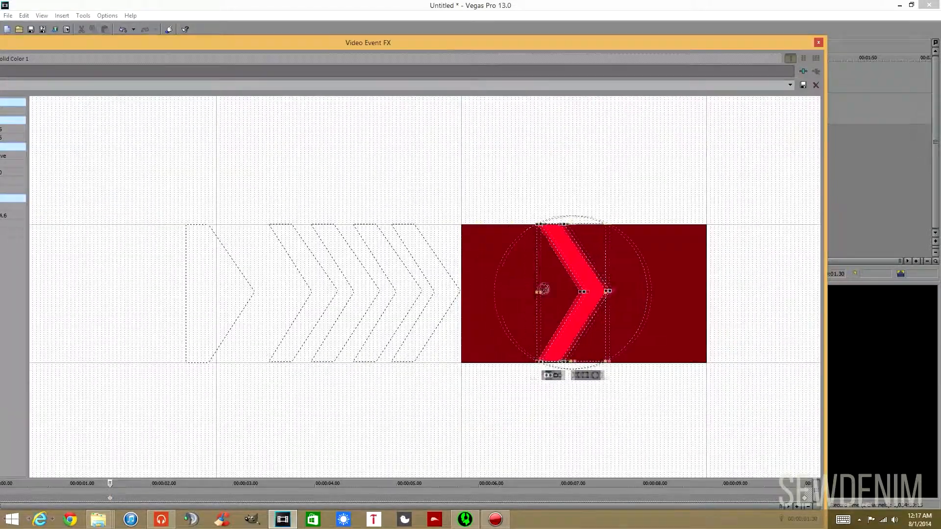
key("Left")
key("Left")
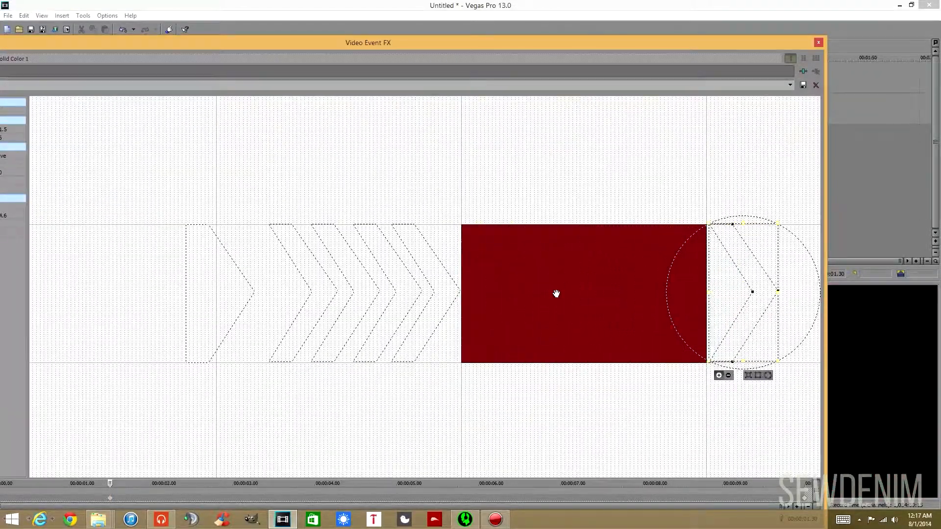
scroll(714, 271, "up", 2)
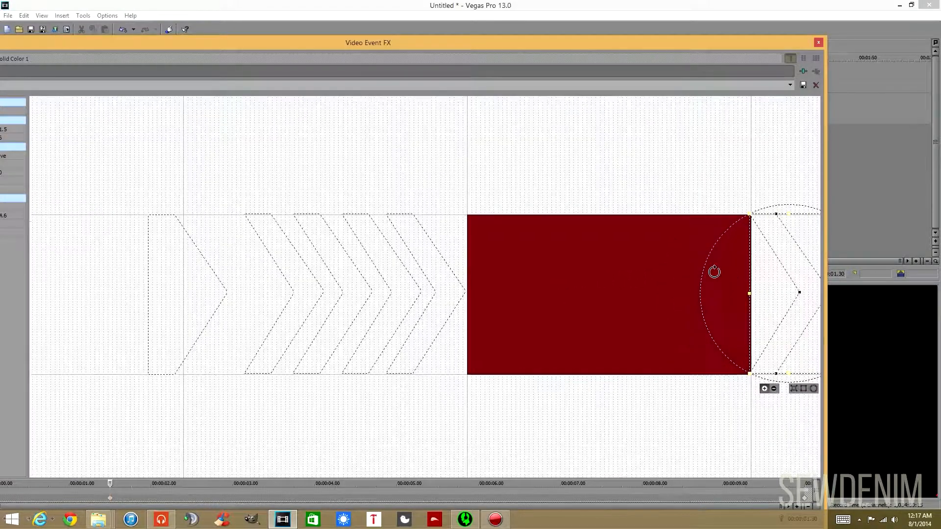
left_click_drag(768, 191, 581, 202)
left_click(606, 267)
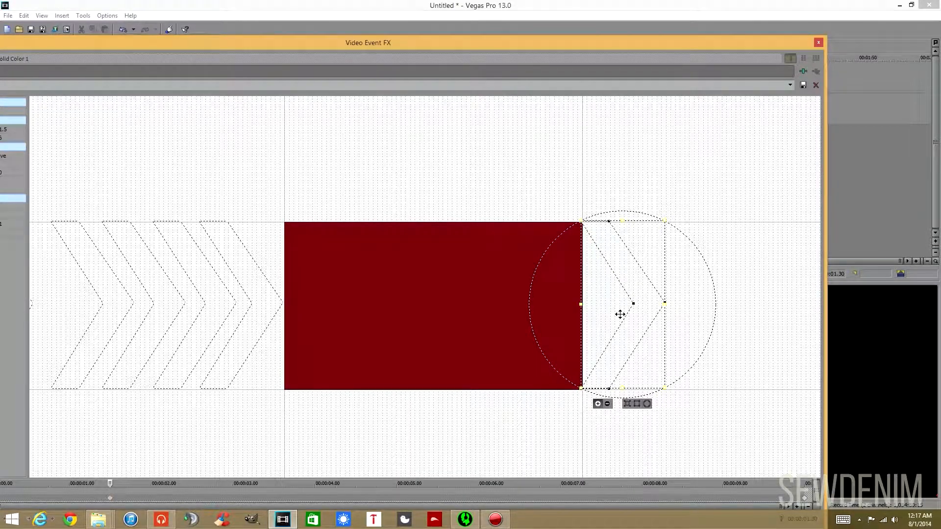
left_click(630, 162)
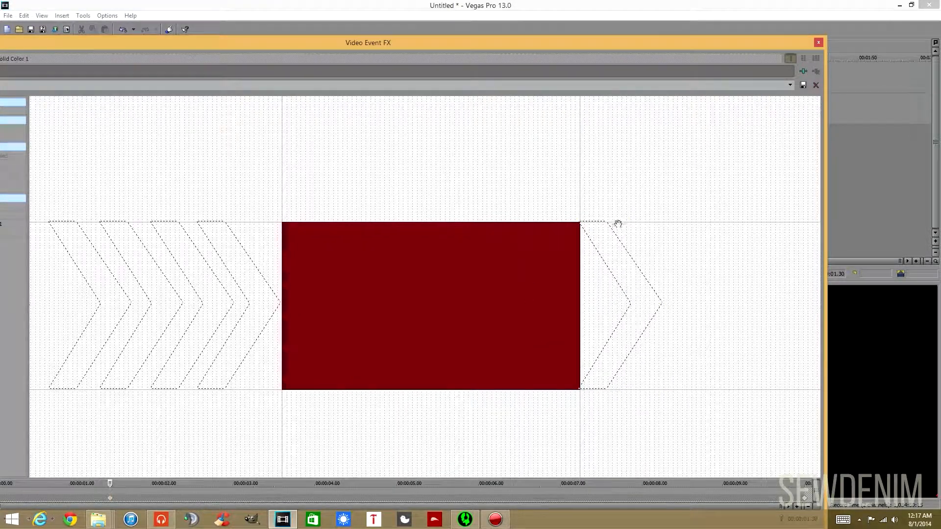
scroll(615, 235, "up", 2)
scroll(637, 235, "up", 1)
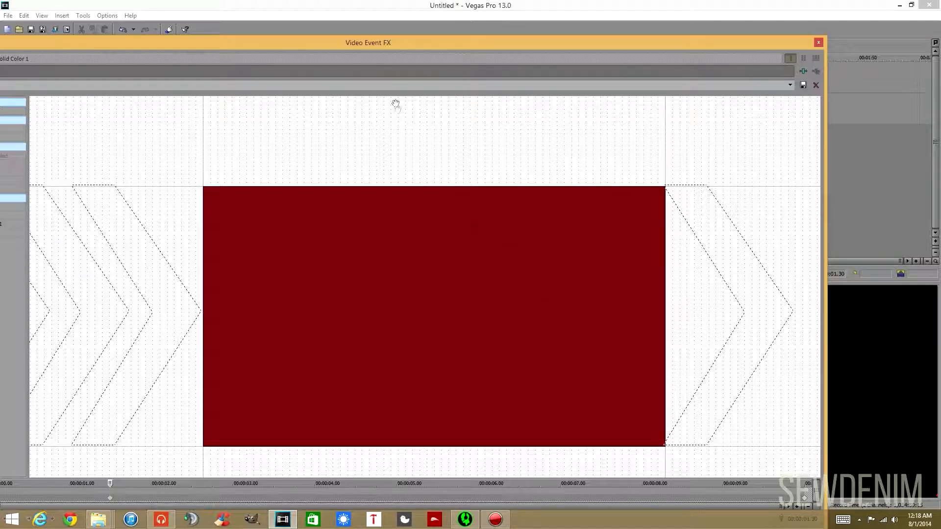
Step: Change the mask movement restriction so that the arrows can be shifted vertically
left_click_drag(345, 43, 425, 32)
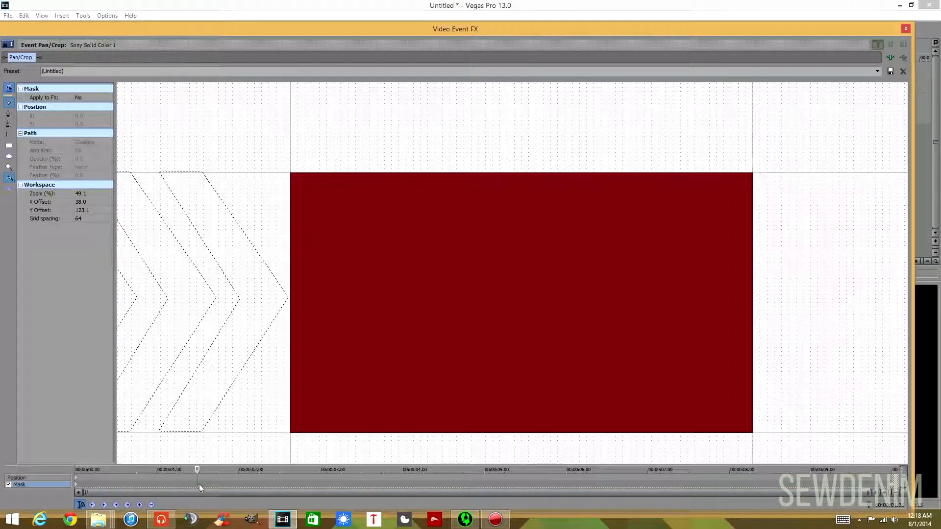
scroll(203, 375, "down", 2)
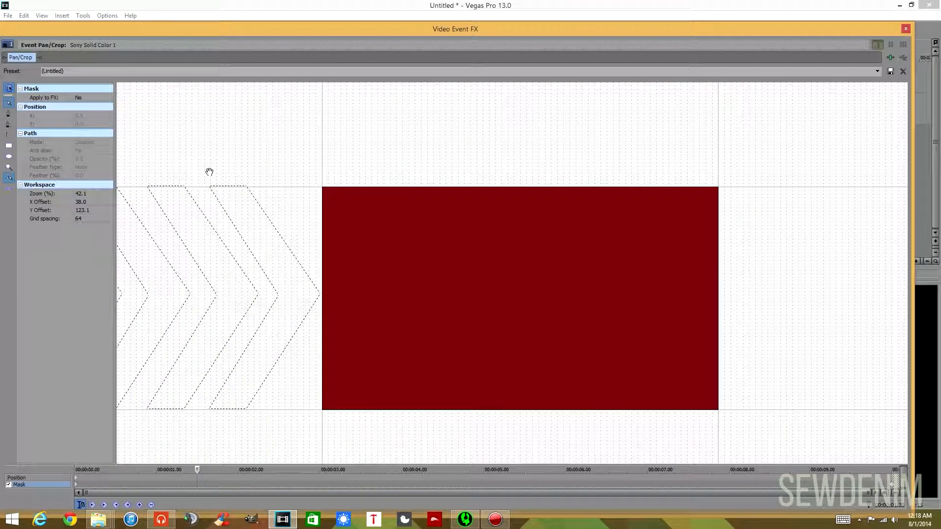
left_click_drag(208, 172, 490, 157)
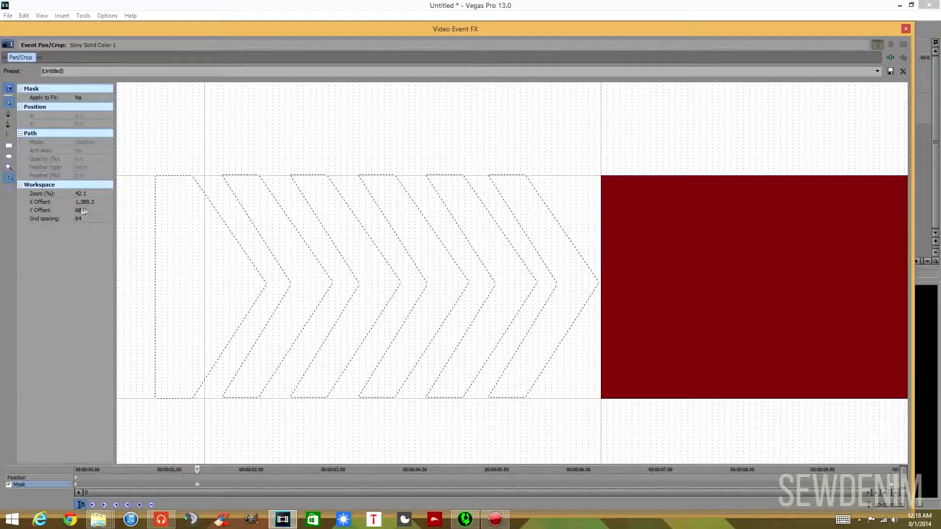
left_click(10, 191)
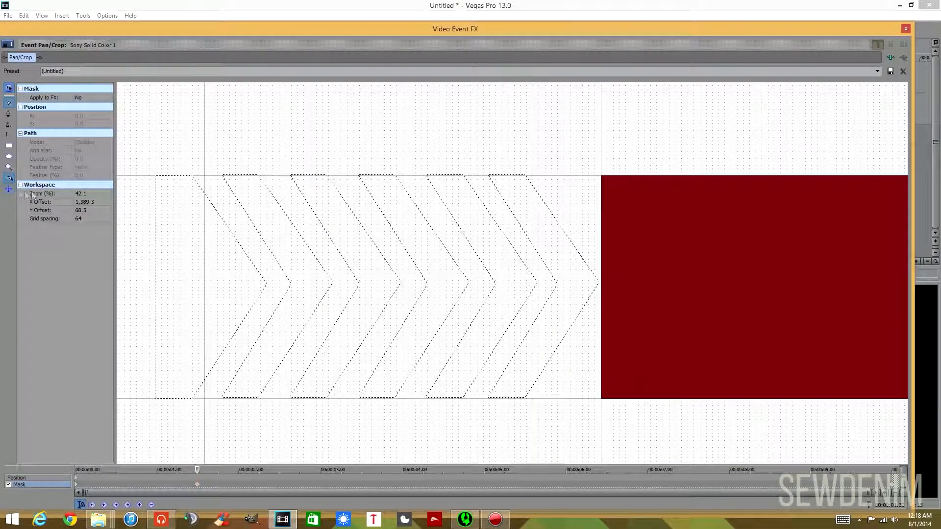
Step: Try to shift the fifth, fourth and third arrows vertically to fit the frame's height
double_click(323, 267)
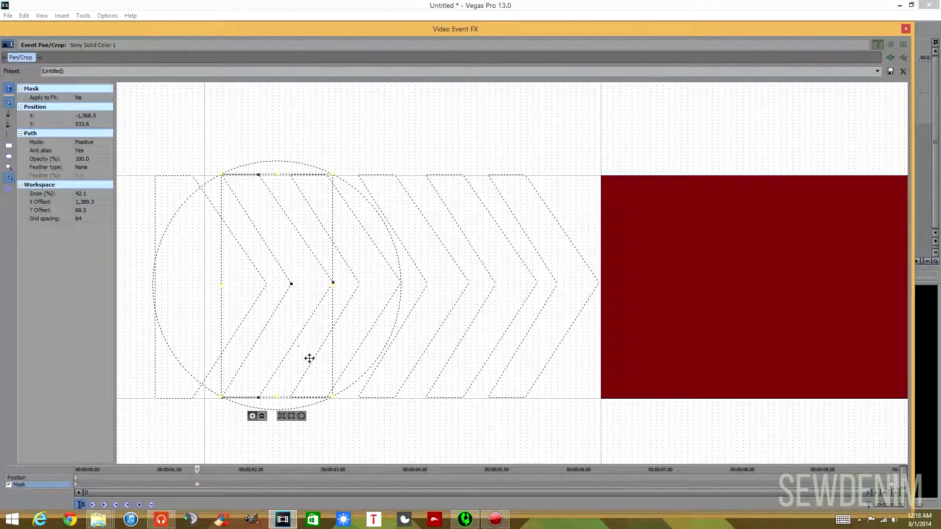
left_click(376, 431)
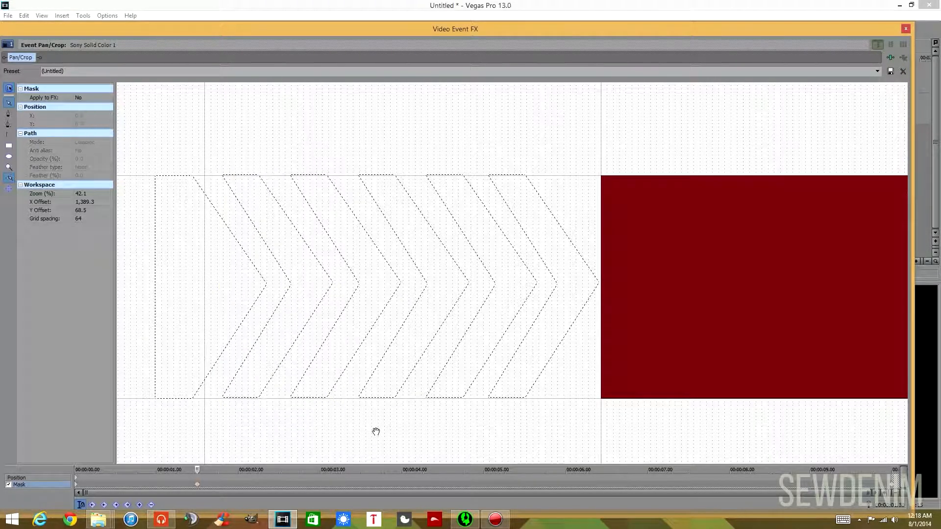
double_click(347, 269)
left_click_drag(355, 284, 357, 284)
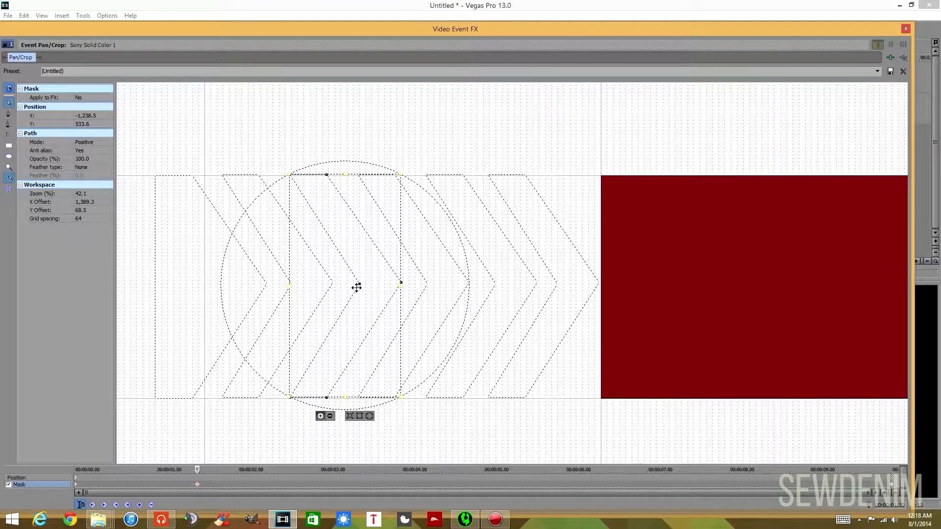
left_click(460, 409)
double_click(416, 267)
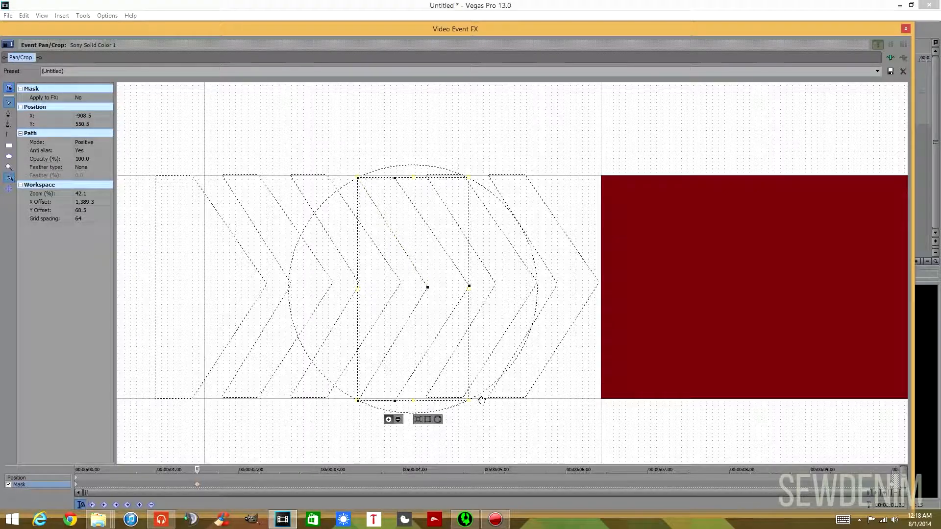
left_click(490, 437)
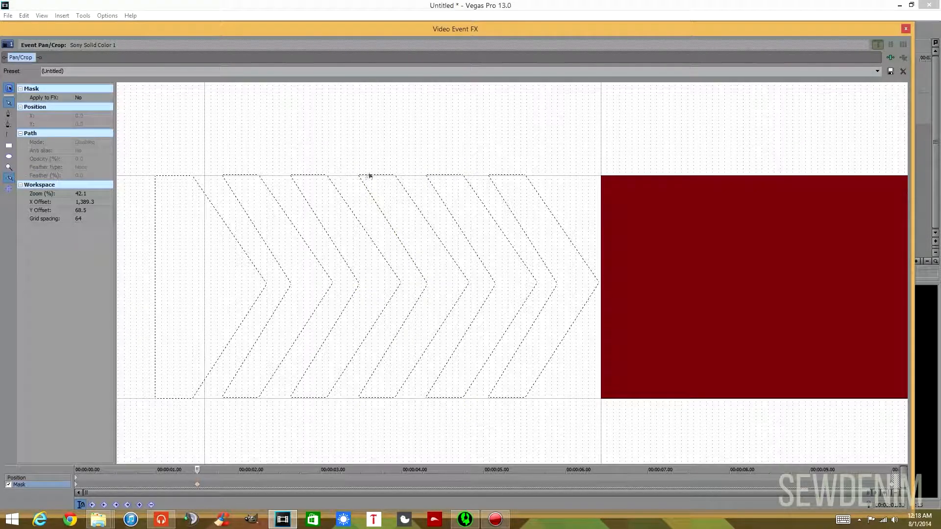
Step: Align the fifth arrow's top and bottom edges with the top and bottom of the red frame
scroll(369, 160, "up", 6)
left_click_drag(359, 103, 439, 254)
scroll(430, 262, "up", 6)
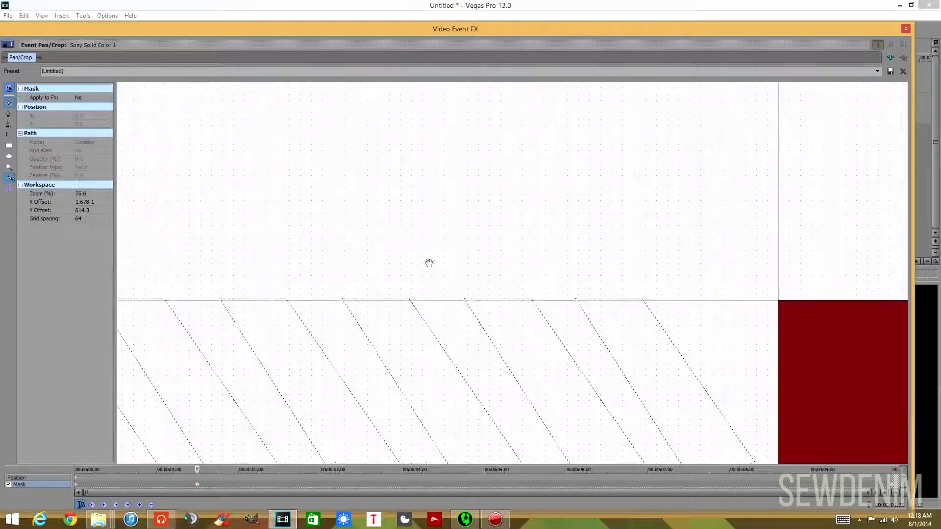
scroll(392, 273, "up", 4)
scroll(389, 292, "down", 3)
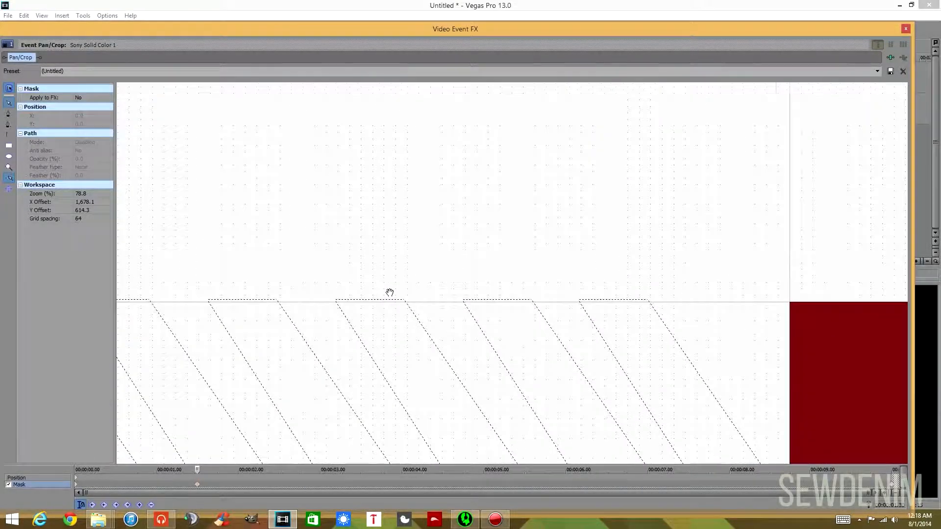
scroll(388, 297, "down", 1)
scroll(348, 303, "down", 10)
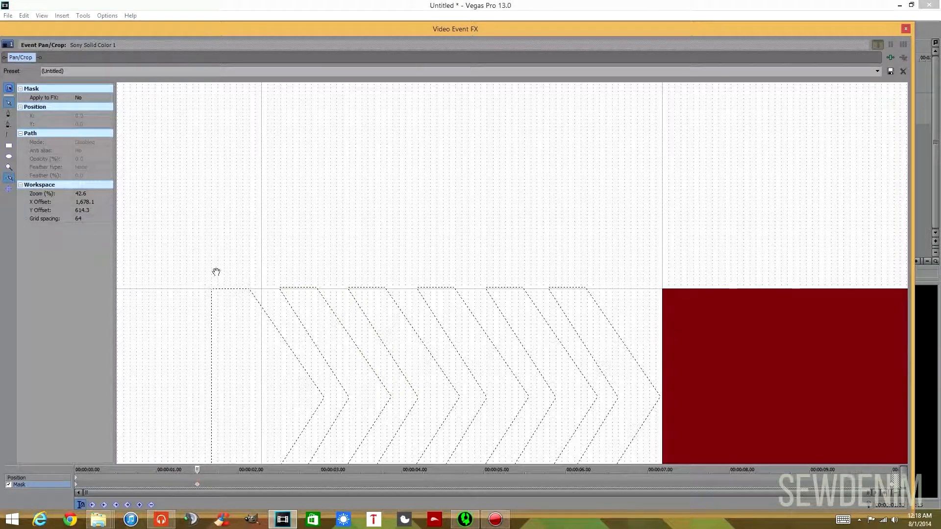
left_click(281, 290)
left_click(277, 289)
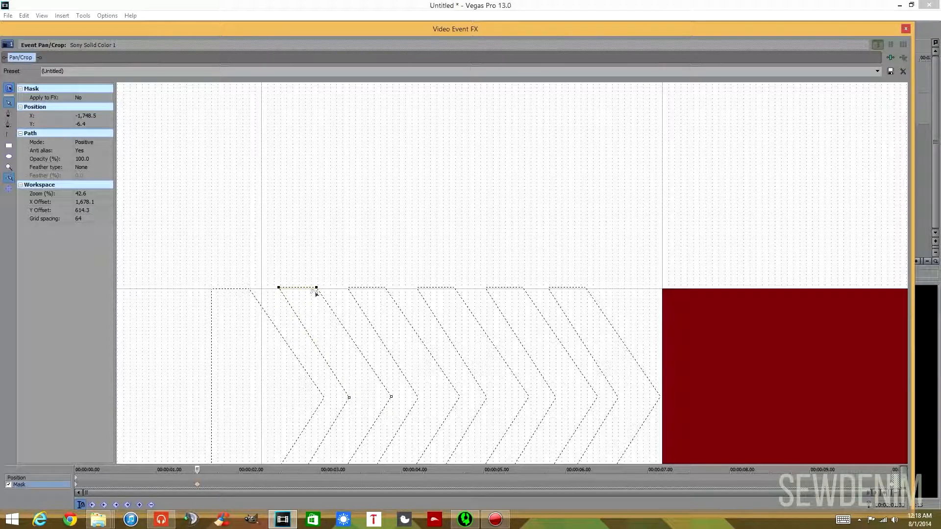
left_click(314, 261)
left_click(299, 290)
left_click_drag(286, 323, 321, 158)
left_click(329, 336)
left_click(341, 375)
Step: Align the fourth and third arrows' top and bottom edges with the frame, placing the fourth's top edge at Y 0.0
left_click_drag(399, 334, 426, 399)
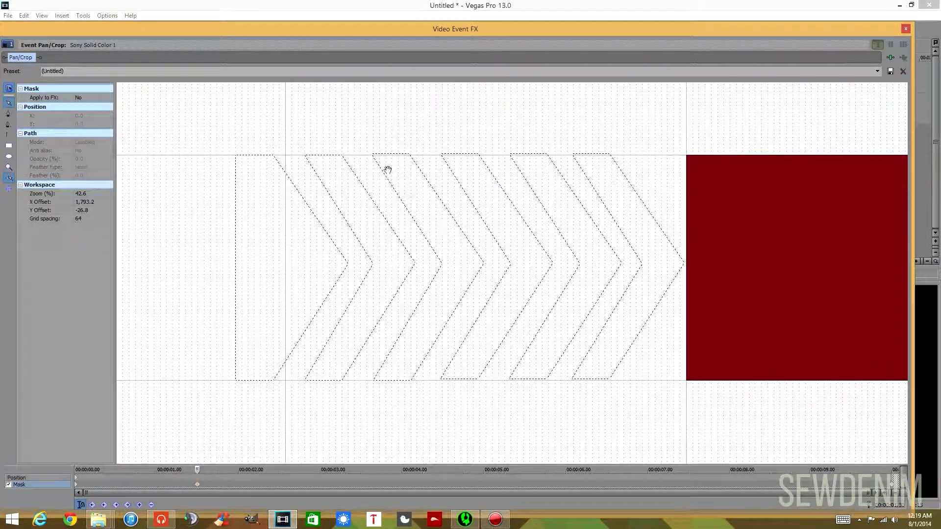
left_click(391, 155)
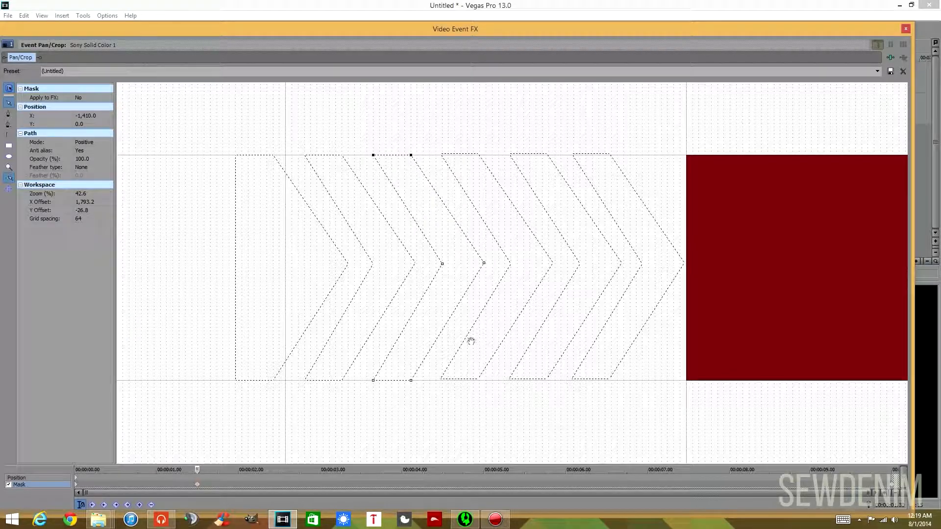
left_click(462, 381)
left_click_drag(465, 379, 467, 385)
key("ctrl+z")
left_click_drag(461, 154, 462, 155)
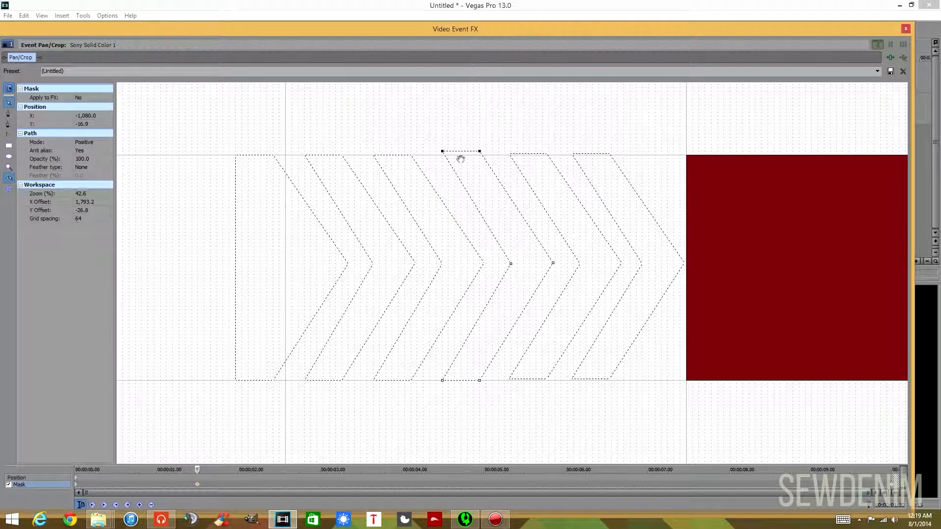
Step: Align the second and first arrows' top and bottom edges with the frame, placing the second's bottom edge at Y 1,080.0
left_click(538, 157)
left_click(524, 380)
key("Down")
key("Up")
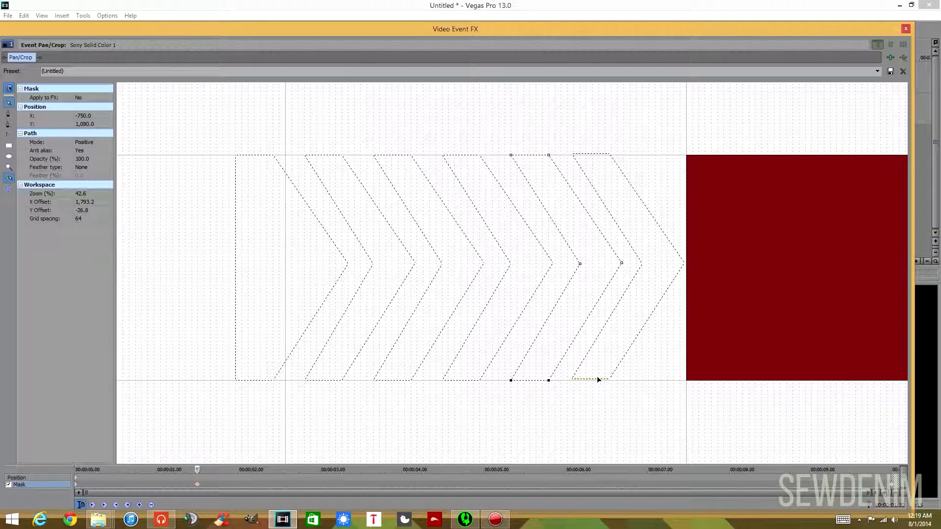
left_click_drag(595, 382, 598, 400)
left_click_drag(594, 155, 594, 160)
Step: Align the flat-backed sixth arrow's top and bottom edges with the red frame's top and bottom
left_click(257, 160)
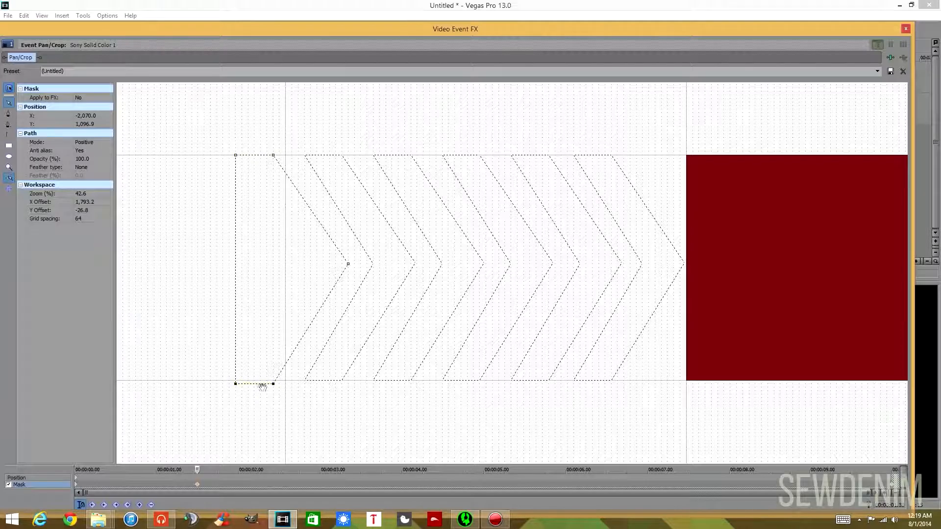
left_click(361, 412)
left_click_drag(593, 419, 281, 447)
scroll(275, 424, "down", 2)
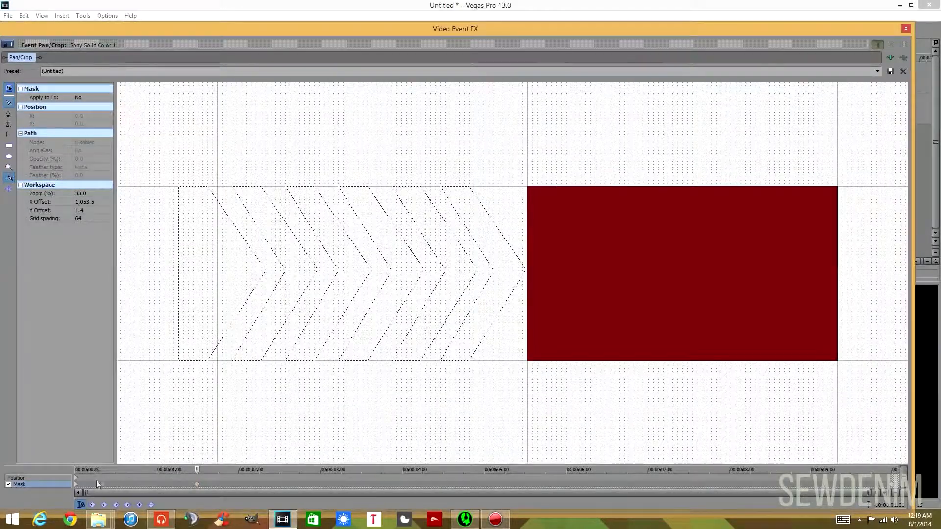
Step: Replace the misaligned arrows in the opening mask keyframe with the aligned version from the second keyframe
left_click(76, 484)
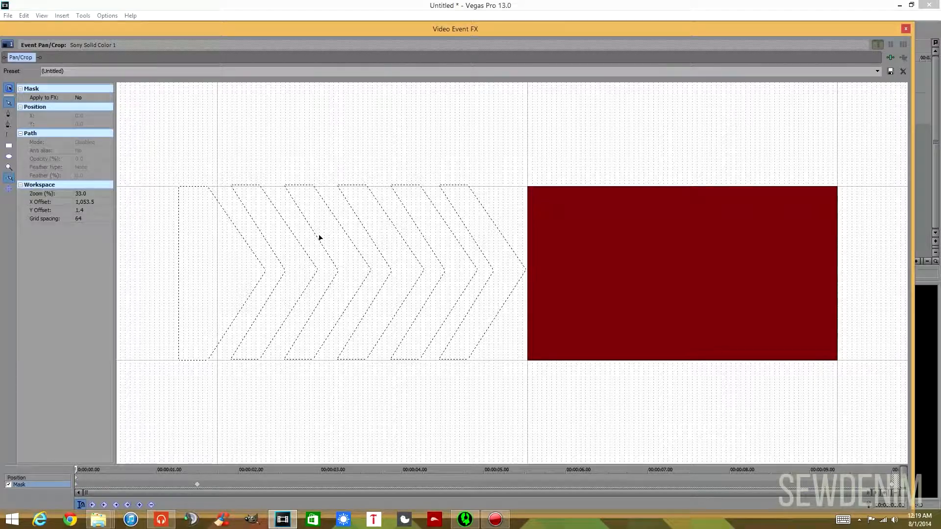
key("ctrl+z")
key("ctrl+z")
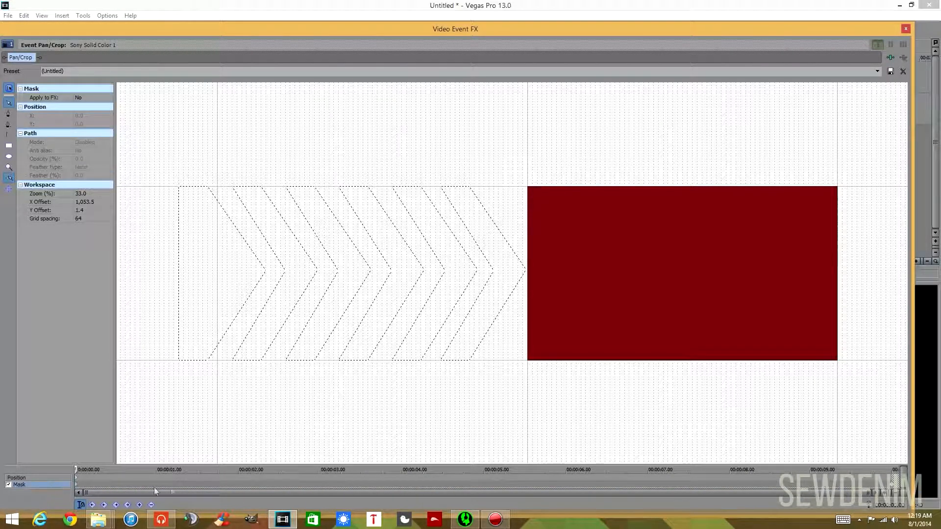
Step: Place the playhead and a mask keyframe back at 00:00:01.30 on the mask timeline
left_click(216, 485)
left_click(206, 471)
key("Left")
key("Left")
Step: Move the fifth arrow horizontally past the red frame to X 2,185.8, with its back corners against the frame's right edge
left_click(283, 265)
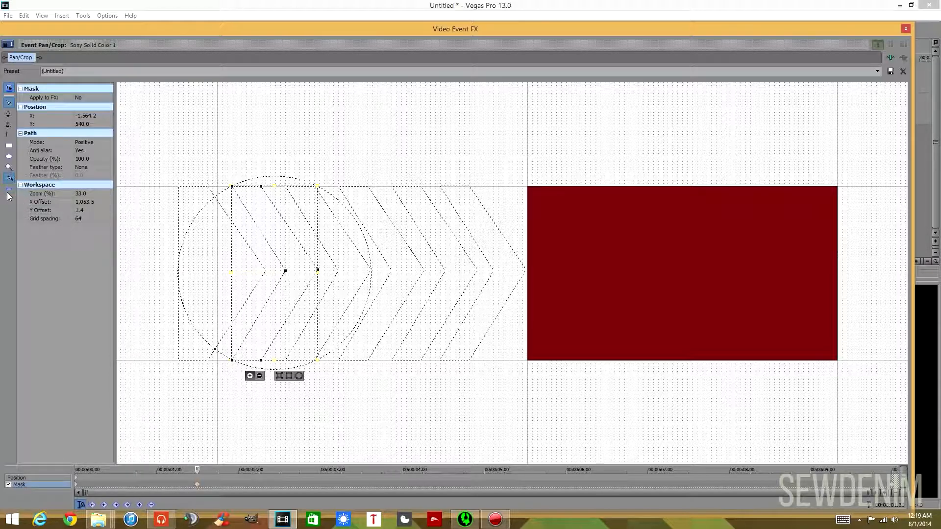
left_click_drag(311, 310, 546, 289)
key("Right")
key("Right")
key("Right")
key("Right")
key("Right")
key("Right")
key("Right")
key("Right")
key("Right")
key("Right")
key("Right")
key("Right")
key("Right")
key("Right")
key("Right")
key("Right")
key("Right")
key("Right")
key("Right")
key("Right")
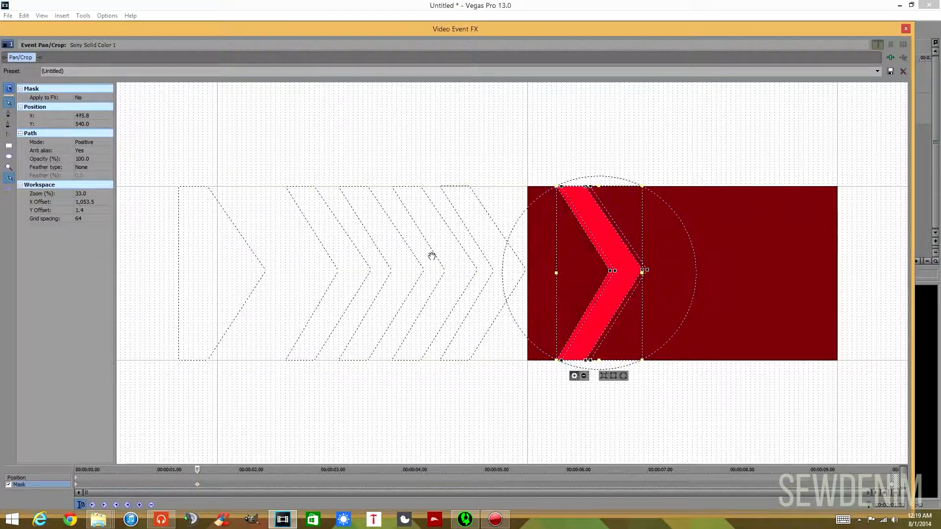
key("Right")
key("Right")
key("Right")
key("Right")
key("Right")
key("Right")
key("Right")
key("Right")
key("Right")
key("Right")
key("Right")
key("Right")
key("Right")
key("Right")
key("Right")
key("Right")
key("Right")
key("Right")
key("Right")
key("Right")
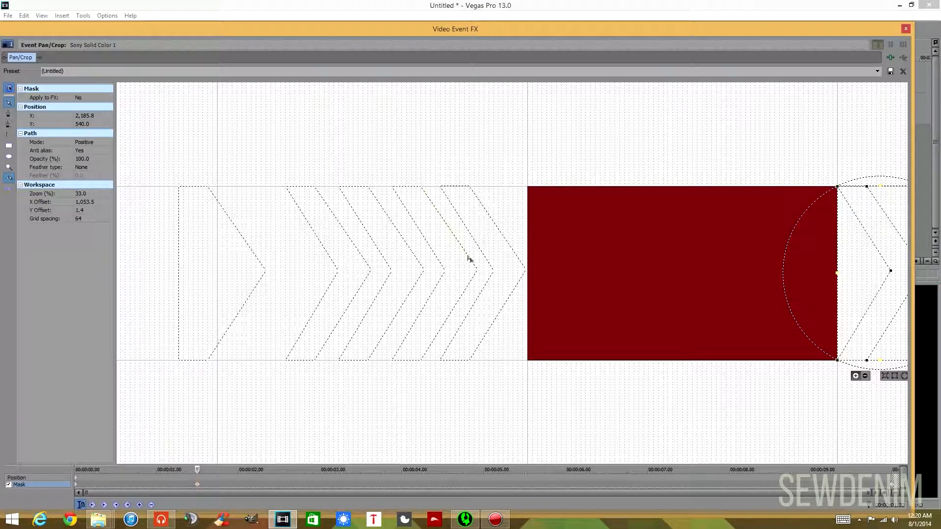
left_click_drag(654, 22, 601, 26)
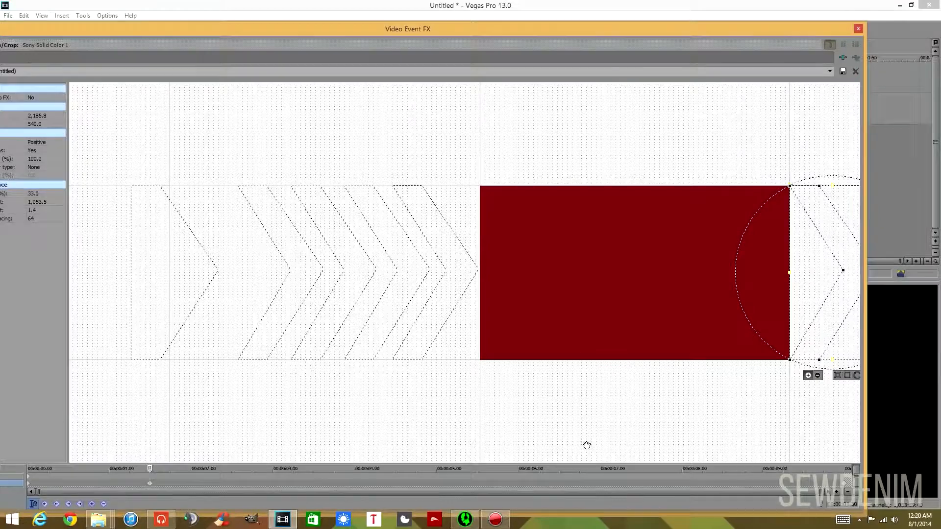
left_click(550, 417)
scroll(526, 399, "down", 2)
left_click_drag(620, 394, 548, 379)
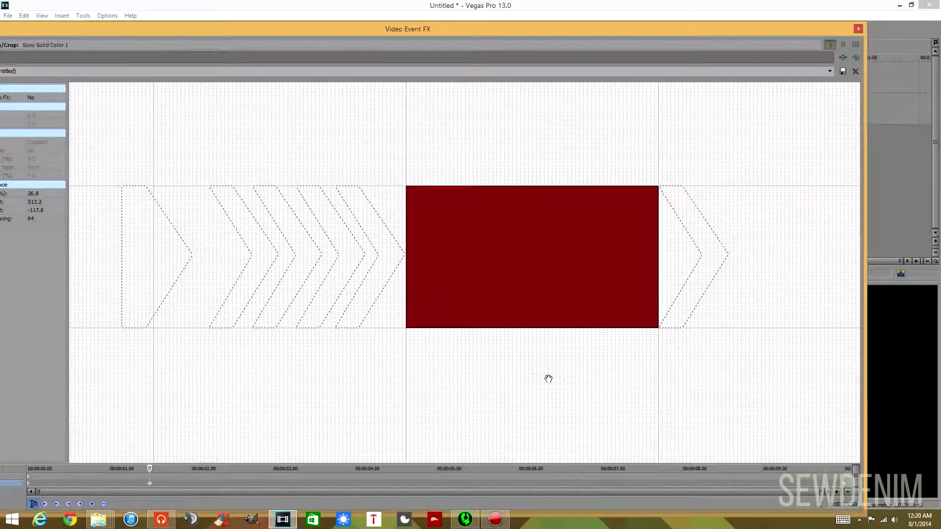
Step: Move the fourth arrow horizontally past the red frame to X 2,485.8, leaving a gap beyond the fifth arrow
left_click(271, 247)
key("Right")
key("Right")
key("Right")
key("Right")
key("Right")
key("Right")
key("Right")
key("Right")
key("Right")
key("Right")
key("Right")
key("Right")
key("Right")
key("Right")
key("Right")
key("Right")
key("Right")
key("Right")
key("Right")
key("Right")
key("Right")
key("Right")
key("Right")
key("Right")
key("Right")
key("Right")
key("Right")
key("Right")
key("Right")
key("Right")
key("Right")
key("Right")
key("Right")
key("Right")
key("Right")
key("Right")
key("Right")
key("Right")
key("Right")
key("Right")
key("Right")
key("Right")
key("Right")
key("Right")
key("Right")
key("Right")
key("Right")
key("Right")
key("Right")
key("Right")
key("Right")
key("Right")
key("Right")
key("Right")
key("Right")
key("Right")
key("Right")
key("Right")
key("Right")
key("Right")
key("Right")
key("Right")
key("Right")
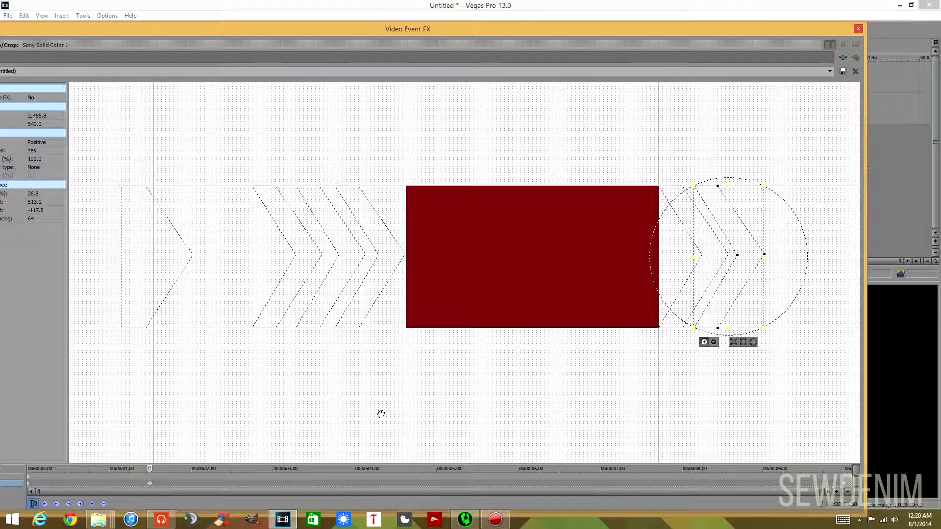
key("Right")
key("Right")
key("Right")
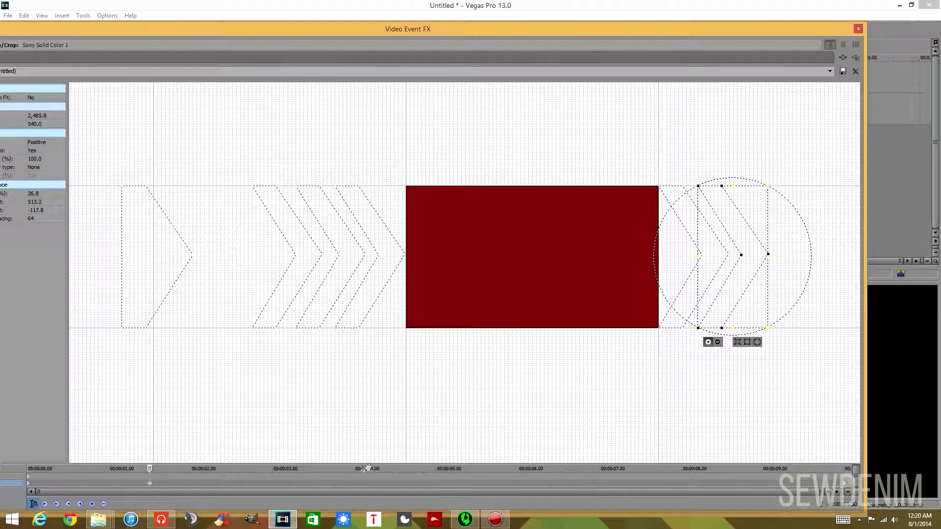
left_click(387, 437)
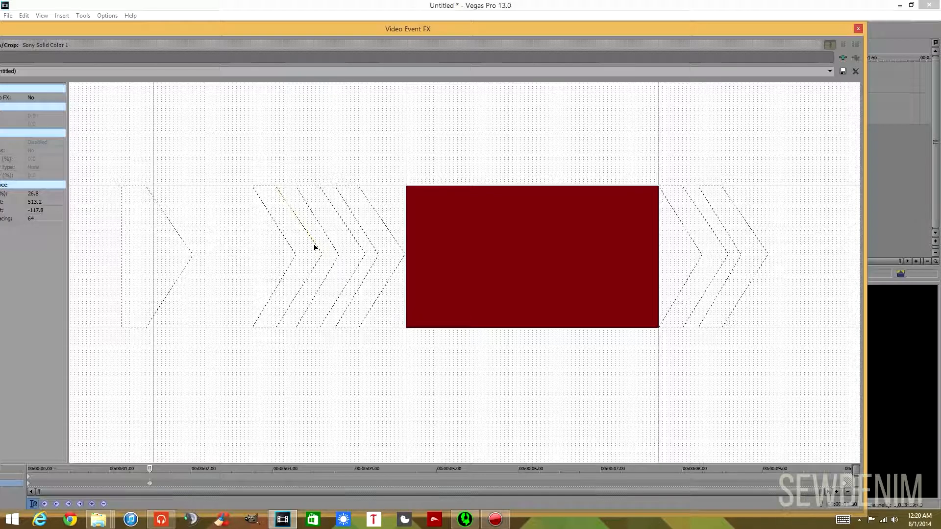
Step: Lengthen the flat-backed sixth arrow by shifting its tip and two front corners horizontally until they sit just behind the third arrow
left_click(315, 247)
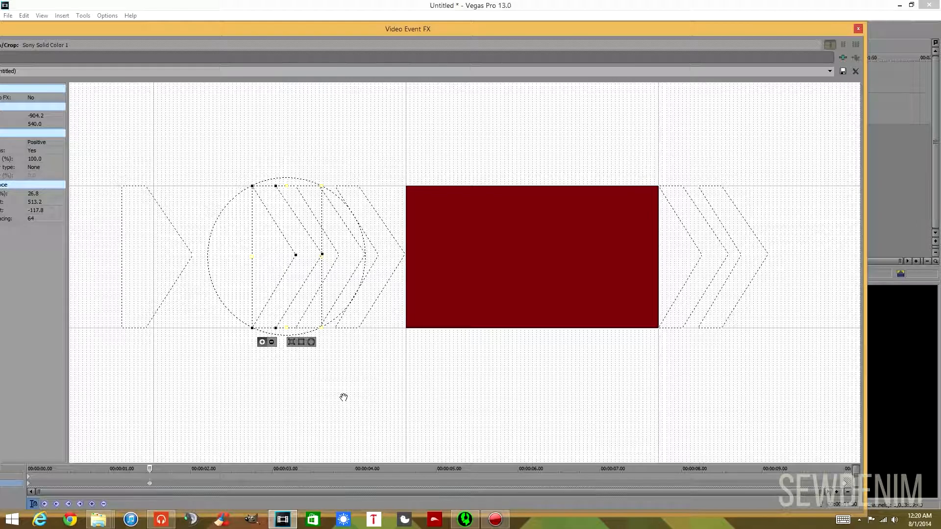
left_click(319, 410)
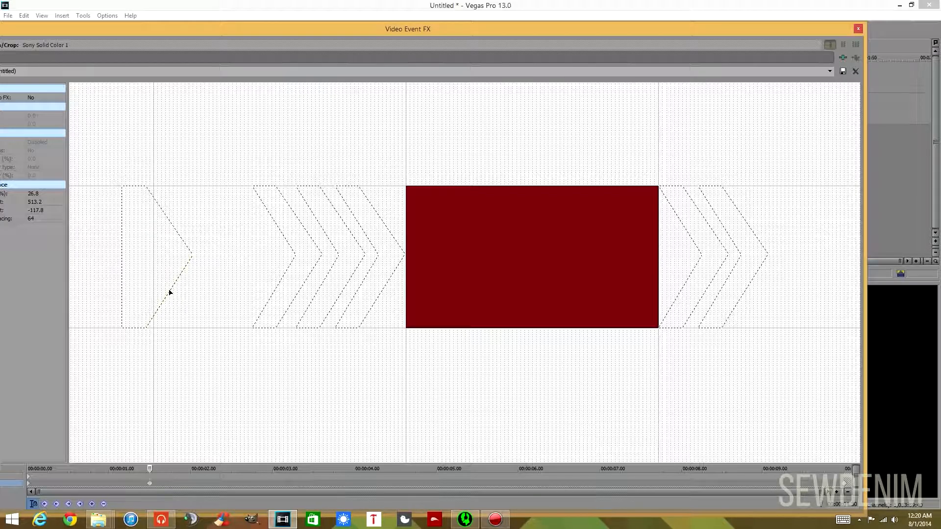
left_click(146, 328)
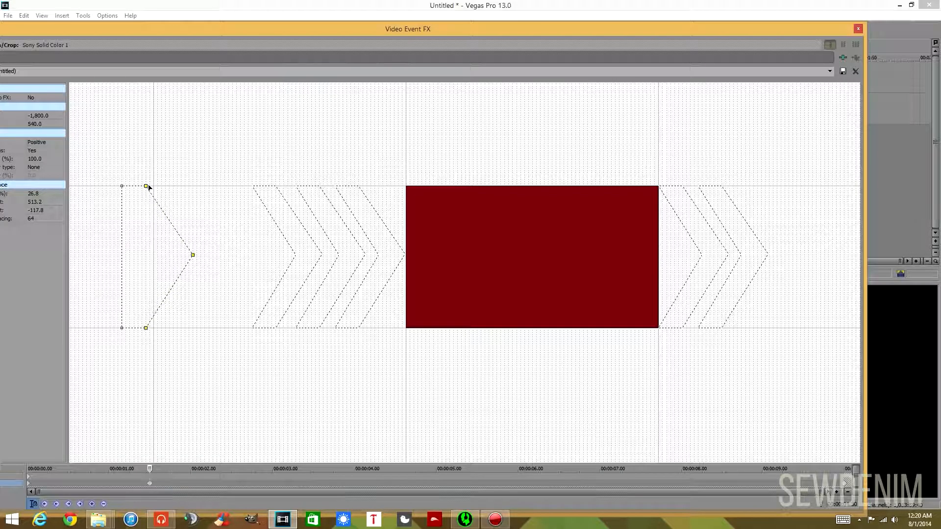
left_click_drag(193, 255, 280, 262)
Step: Move the third arrow horizontally past the red frame to X 2,785.8, evenly spaced beyond the fourth arrow
double_click(293, 251)
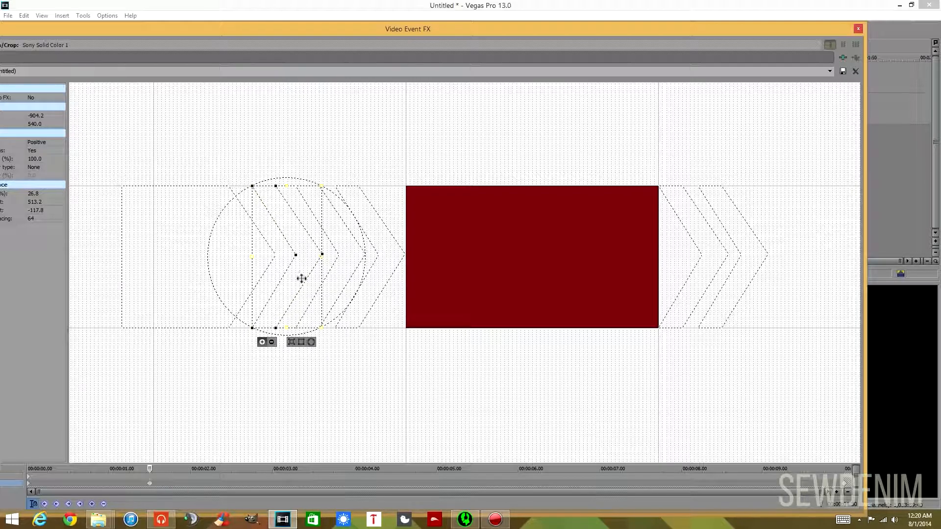
left_click_drag(307, 287, 483, 315)
left_click_drag(588, 312, 653, 305)
key("Right")
key("Right")
key("Right")
key("Right")
key("Right")
key("Right")
key("Right")
key("Right")
key("Right")
key("Right")
key("Right")
key("Right")
key("Right")
key("Right")
key("Right")
key("Right")
key("Right")
key("Right")
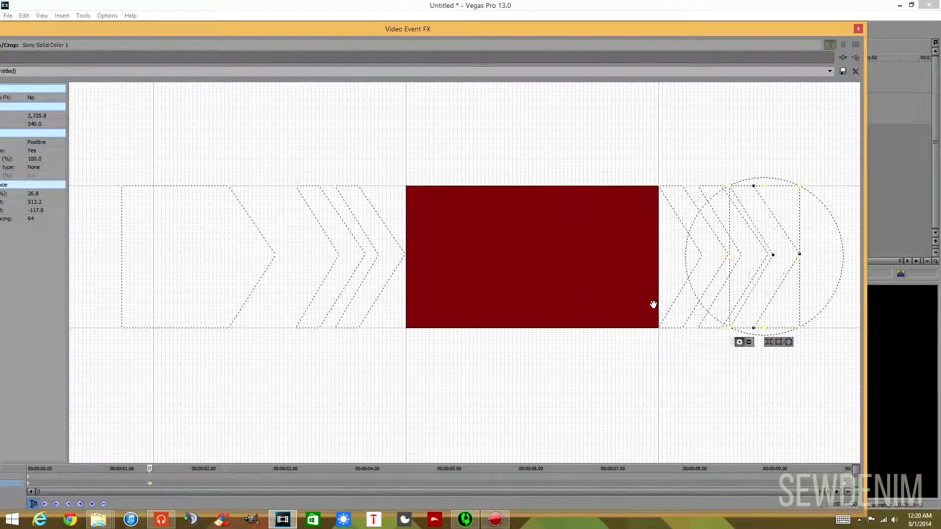
key("Left")
key("Left")
key("Left")
key("Left")
key("Right")
key("Right")
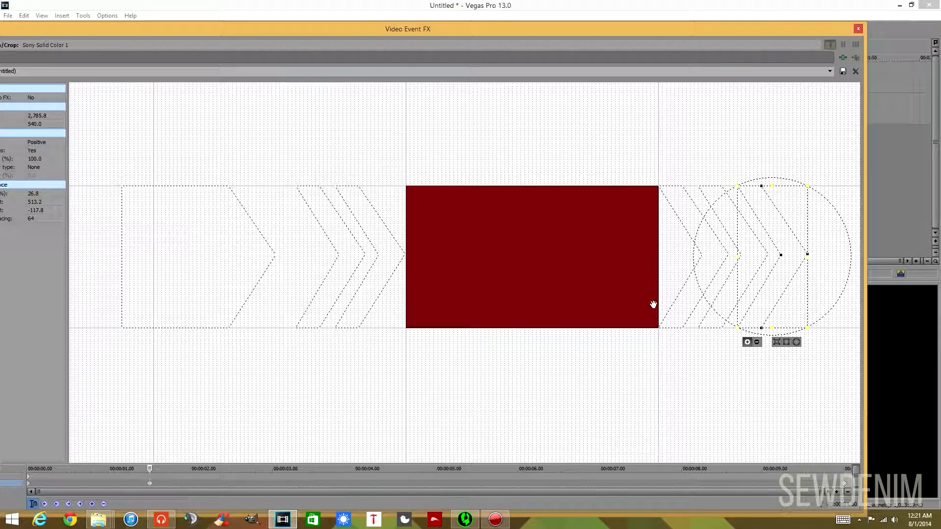
left_click(589, 390)
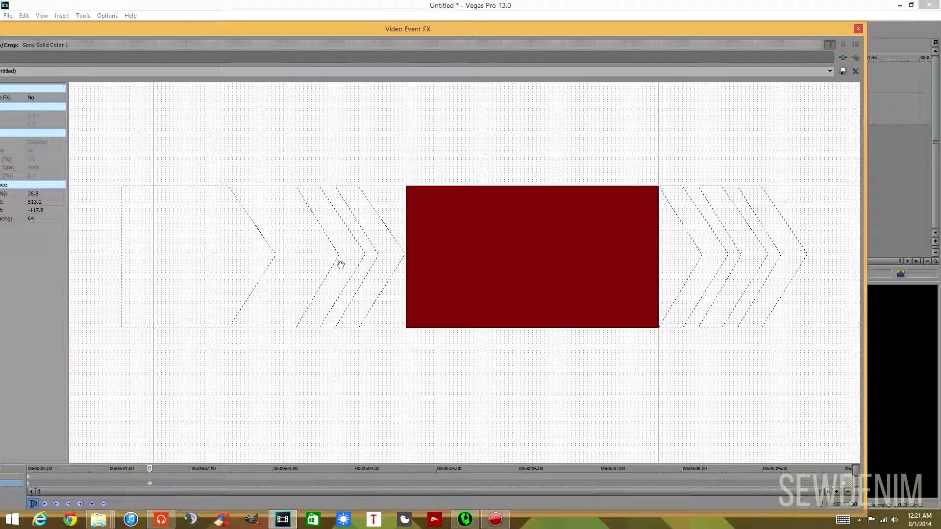
Step: Move the second arrow horizontally past the red frame to X 3,085.8, evenly spaced beyond the third arrow
double_click(349, 235)
key("Right")
key("Right")
key("Right")
key("Right")
key("Right")
key("Right")
key("Right")
key("Right")
key("Right")
key("Right")
key("Right")
key("Right")
key("Right")
key("Right")
key("Right")
key("Right")
key("Right")
key("Right")
key("Right")
key("Right")
key("Right")
key("Right")
key("Right")
key("Right")
key("Right")
key("Right")
key("Right")
key("Right")
key("Right")
key("Right")
key("Right")
key("Right")
key("Right")
key("Right")
key("Right")
key("Right")
key("Right")
key("Right")
key("Right")
key("Right")
key("Right")
key("Right")
key("Right")
key("Right")
key("Right")
key("Right")
key("Right")
key("Right")
key("Right")
key("Right")
key("Right")
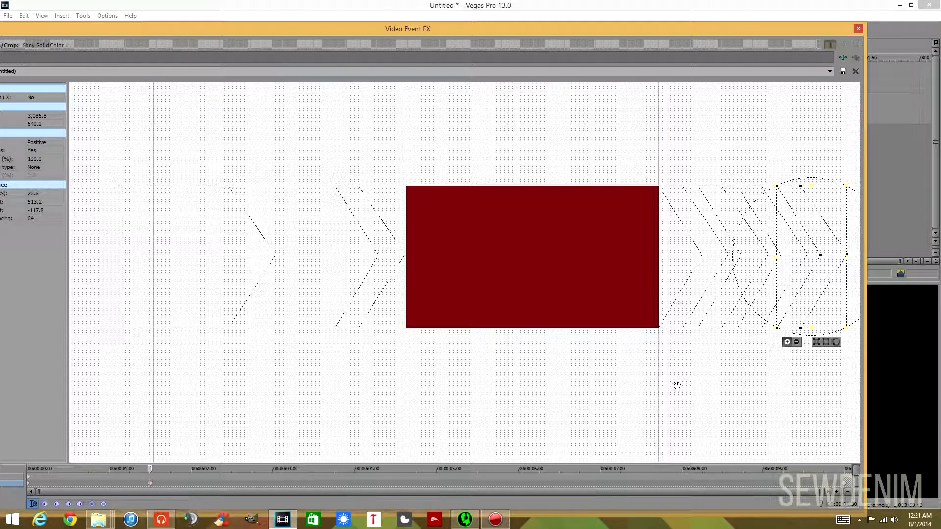
left_click(728, 395)
left_click_drag(568, 390, 405, 399)
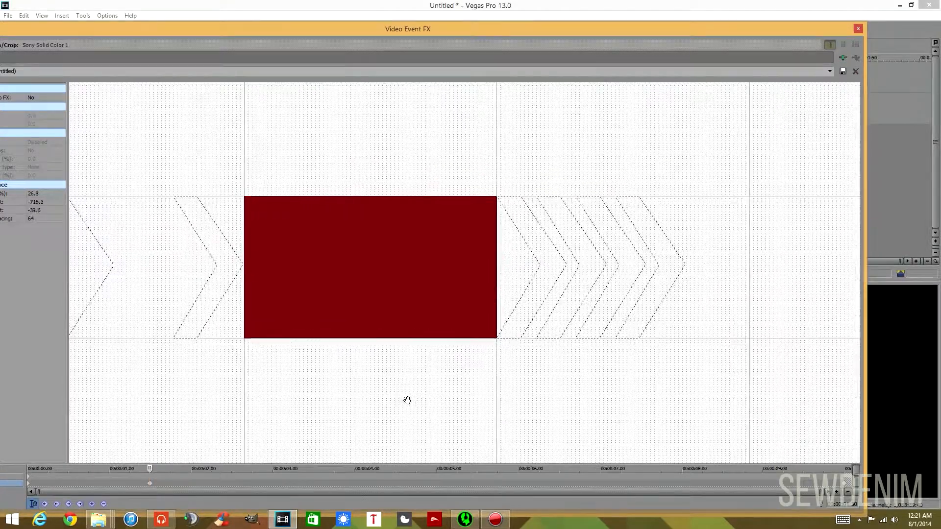
Step: Move the leading arrow horizontally past the red frame until it sits evenly spaced beyond the second arrow
double_click(214, 264)
key("Right")
key("Right")
key("Right")
key("Right")
key("Right")
key("Right")
key("Right")
key("Right")
key("Right")
key("Right")
key("Right")
key("Right")
key("Right")
key("Right")
key("Right")
key("Right")
key("Right")
key("Right")
key("Right")
key("Right")
key("Right")
key("Right")
key("Right")
key("Right")
key("Right")
key("Right")
key("Right")
key("Right")
key("Right")
key("Right")
key("Right")
key("Right")
key("Right")
key("Right")
key("Right")
key("Right")
key("Right")
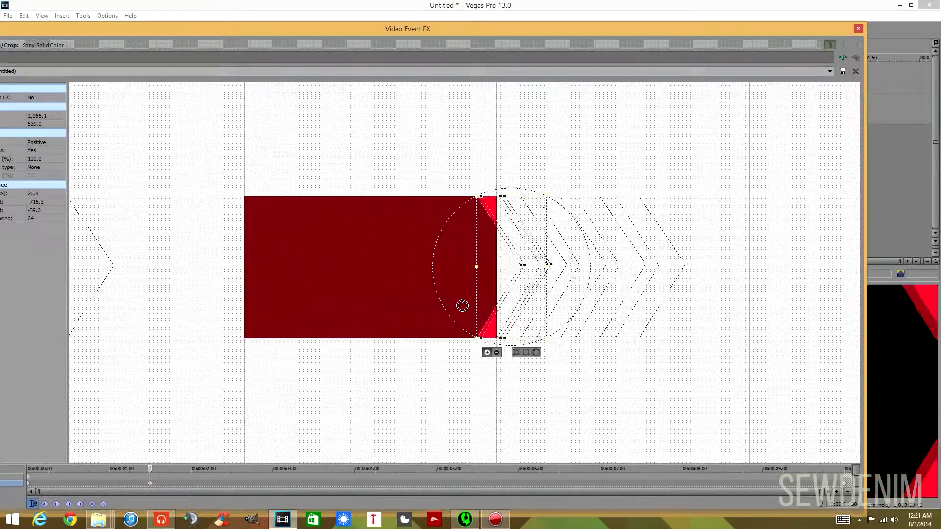
key("Right")
key("Right")
key("Right")
key("Right")
key("Right")
key("Right")
key("Right")
key("Right")
key("Right")
key("Right")
key("Right")
key("Right")
key("Right")
key("Right")
key("Right")
key("Right")
key("Right")
key("Right")
key("Right")
key("Right")
key("Left")
key("Left")
key("Left")
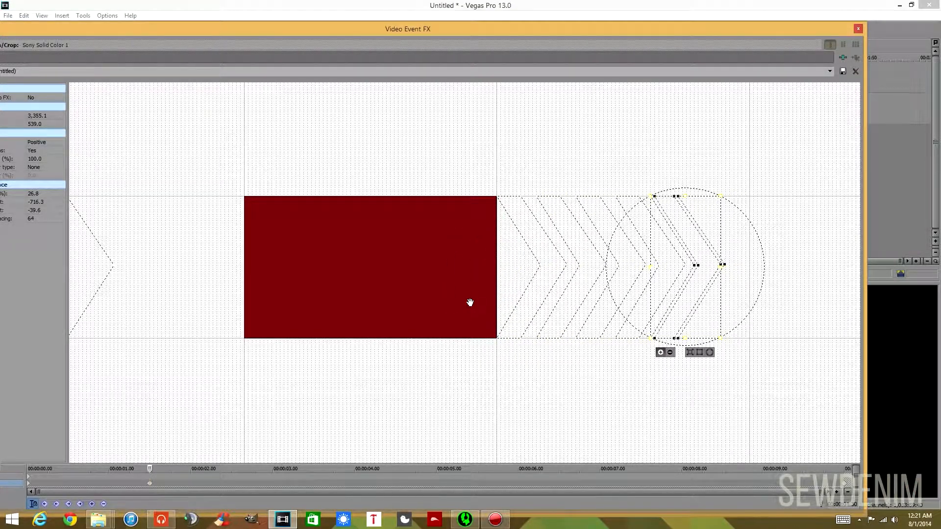
left_click(485, 390)
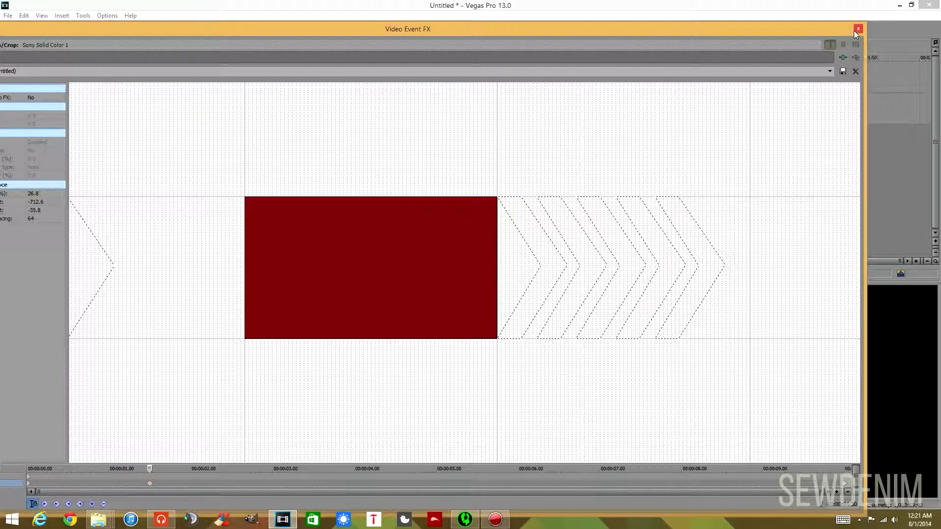
Step: Close the Pan/Crop window and examine the arrow sweep frame by frame up to 00:00:01.25
double_click(794, 29)
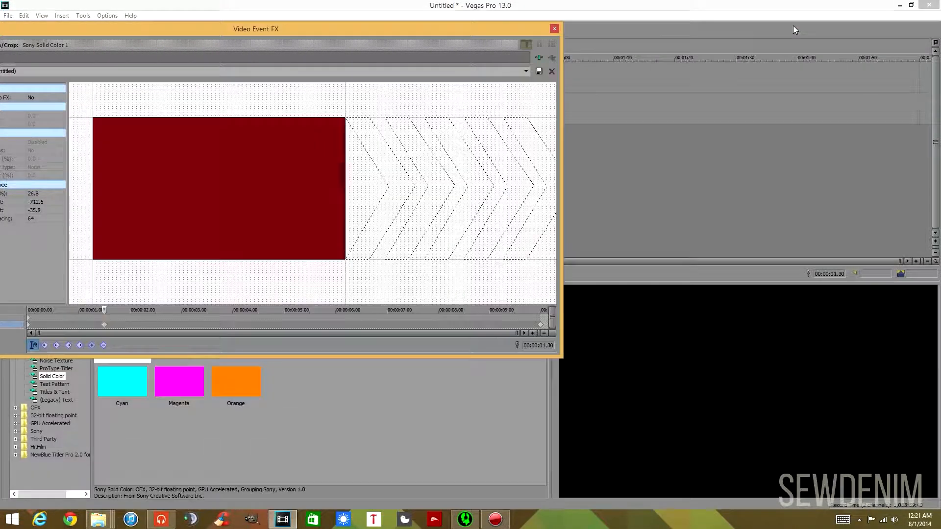
left_click(553, 29)
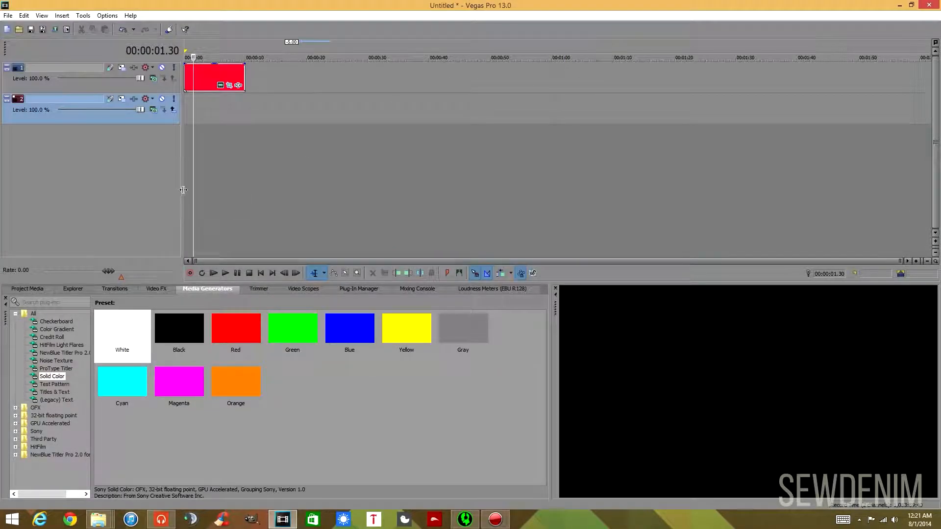
left_click(184, 190)
scroll(306, 169, "up", 4)
key("Right")
key("Right")
key("Right")
key("Right")
key("Right")
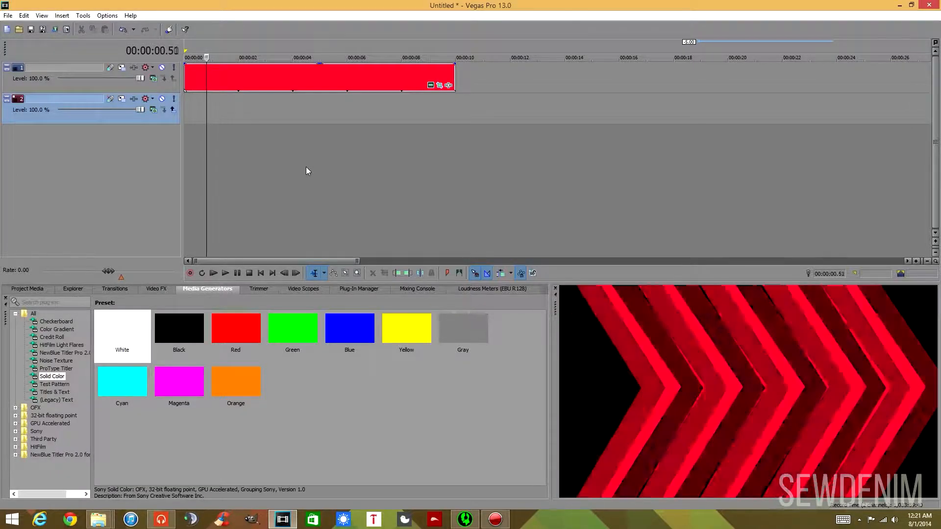
key("Right")
key("Right")
key("Right")
key("Right")
key("Right")
key("Right")
key("Right")
key("Right")
key("Right")
key("Right")
key("Right")
key("Right")
key("Right")
key("Right")
key("Right")
key("Right")
key("Right")
key("Right")
key("Right")
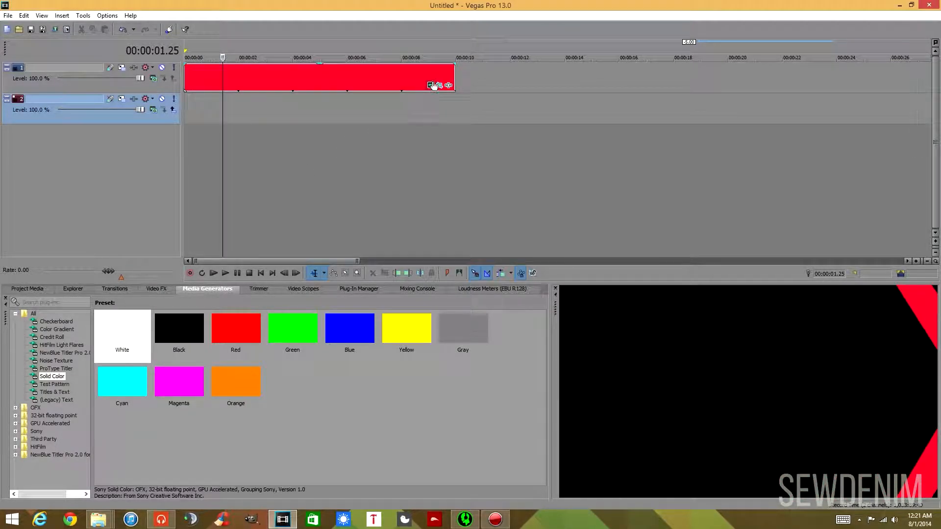
Step: Reopen Pan/Crop for the red clip at the 00:00:01.30 mask keyframe and select the flat-backed arrow's front points
left_click(439, 86)
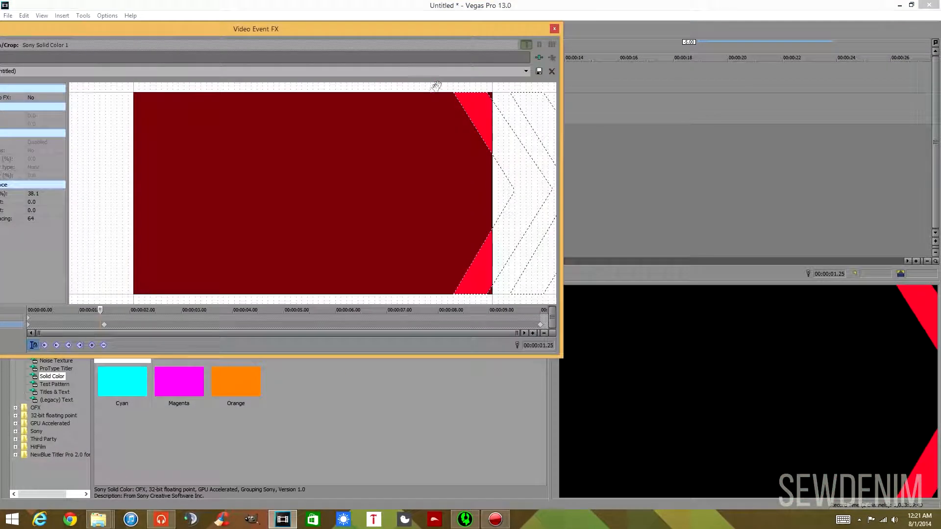
left_click(104, 323)
scroll(339, 199, "down", 5)
scroll(340, 198, "down", 4)
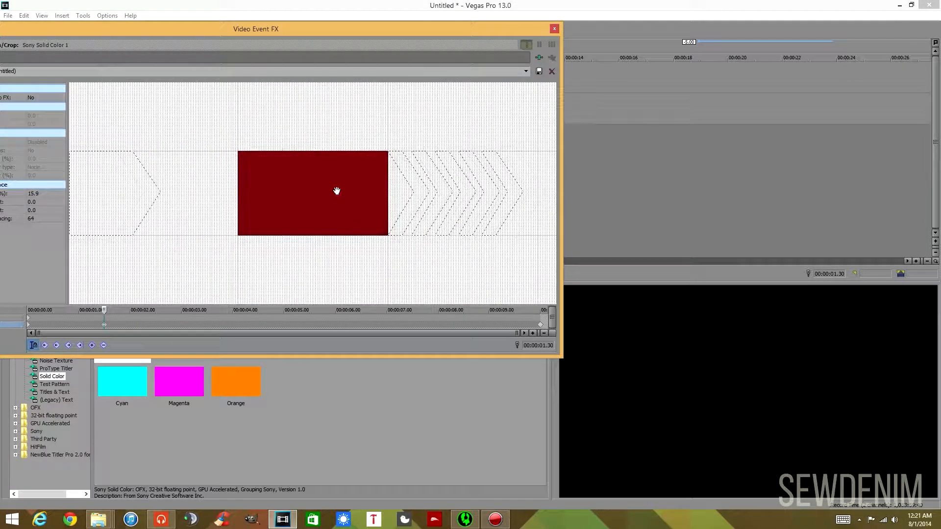
left_click(187, 198)
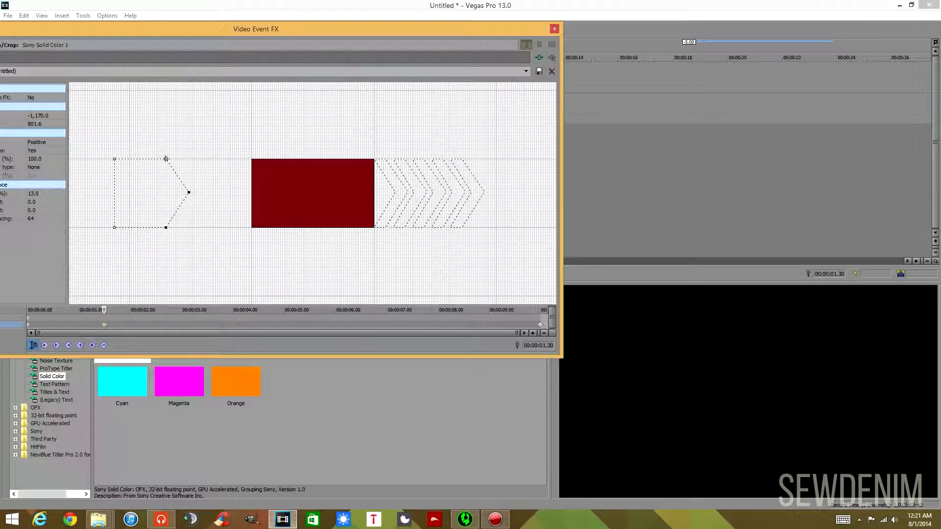
left_click_drag(121, 34, 185, 58)
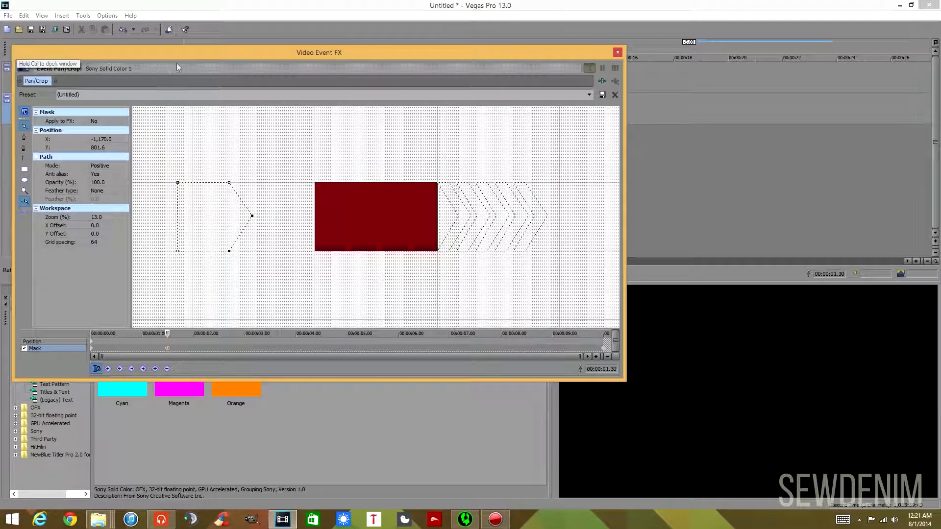
Step: Stretch the flat-backed arrow across the red frame by moving its tip and both front corners horizontally, tip at X 1,950
left_click(239, 256)
left_click(229, 183)
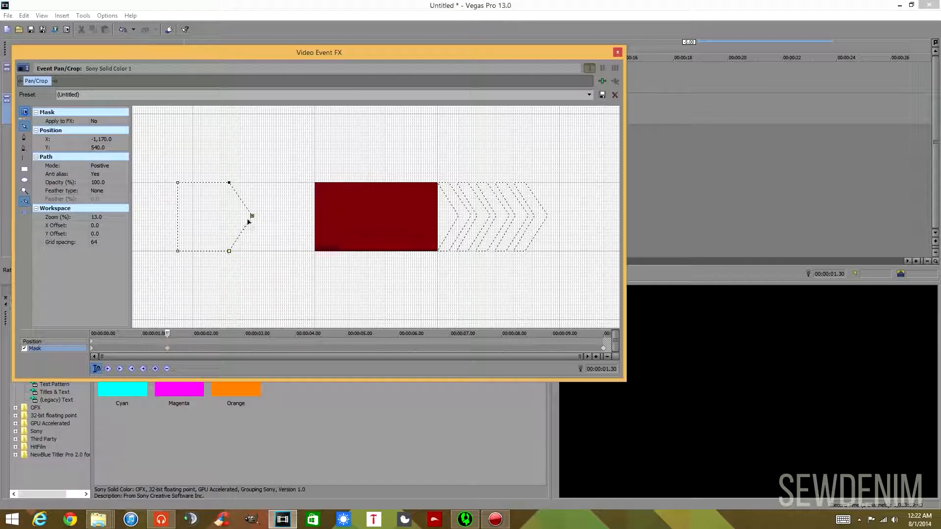
left_click_drag(252, 217, 312, 215)
key("ctrl+z")
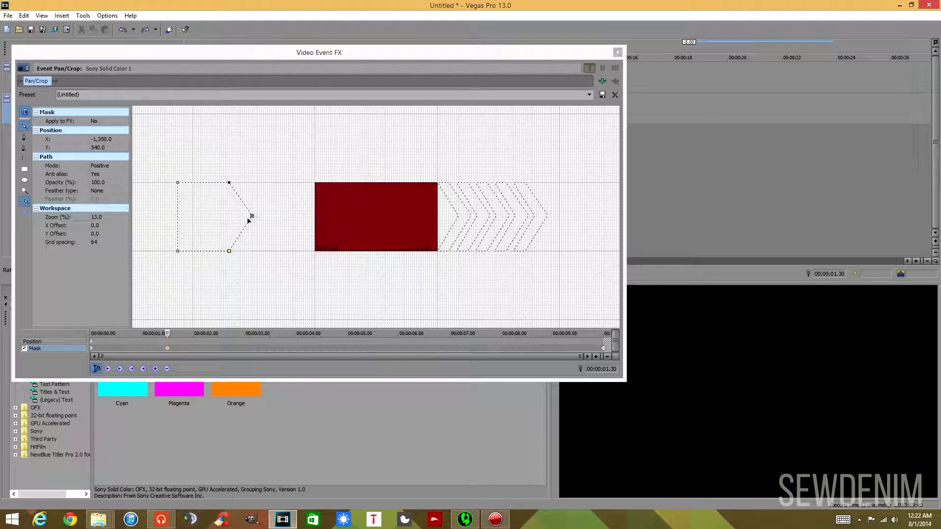
left_click(252, 216)
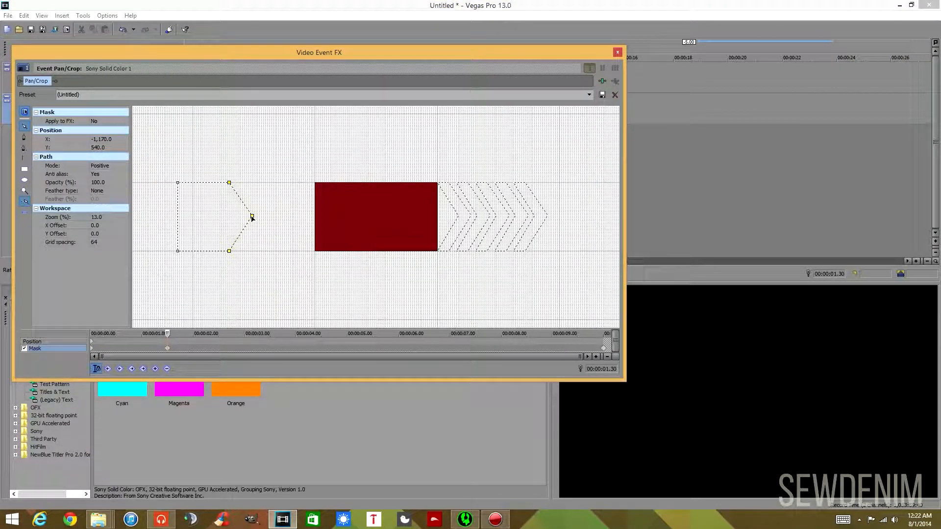
left_click_drag(252, 216, 452, 219)
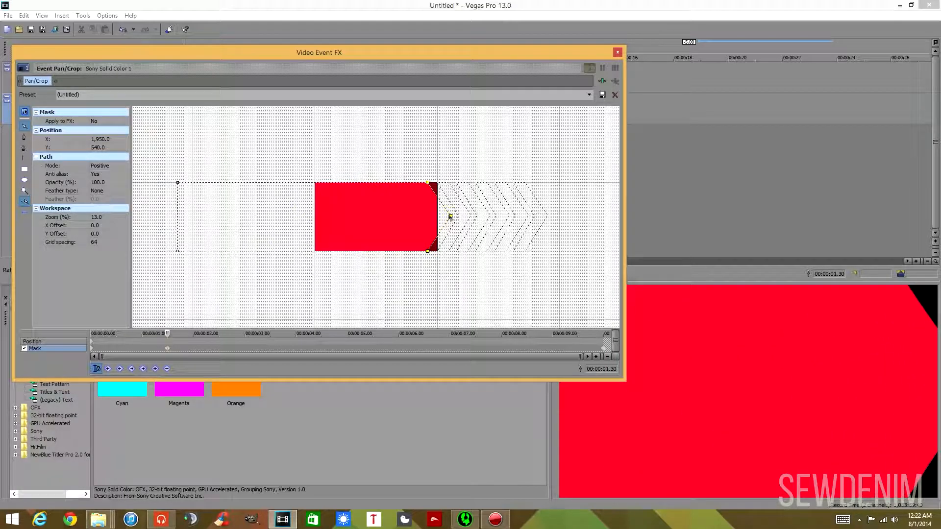
Step: Turn off cursor sync for the mask keyframes and play the transition from near the clip's start
left_click_drag(406, 55, 393, 143)
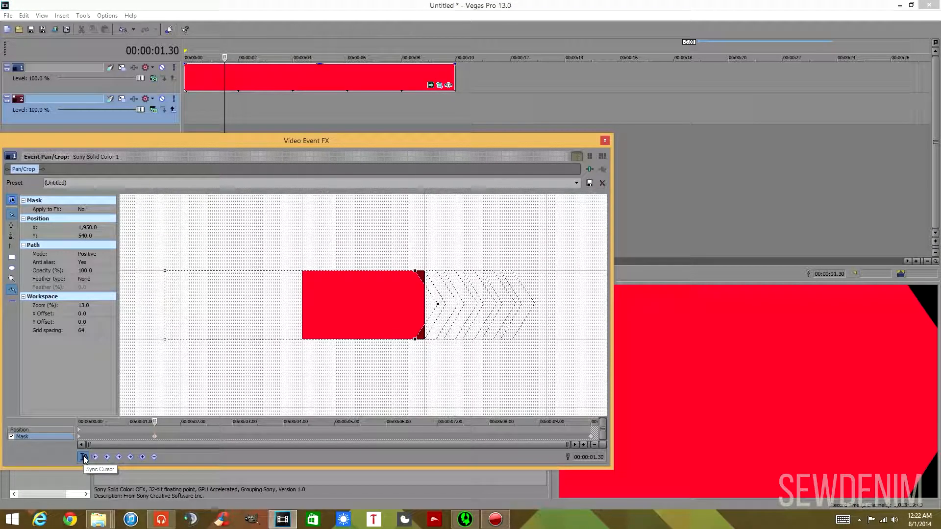
left_click(196, 118)
key("space")
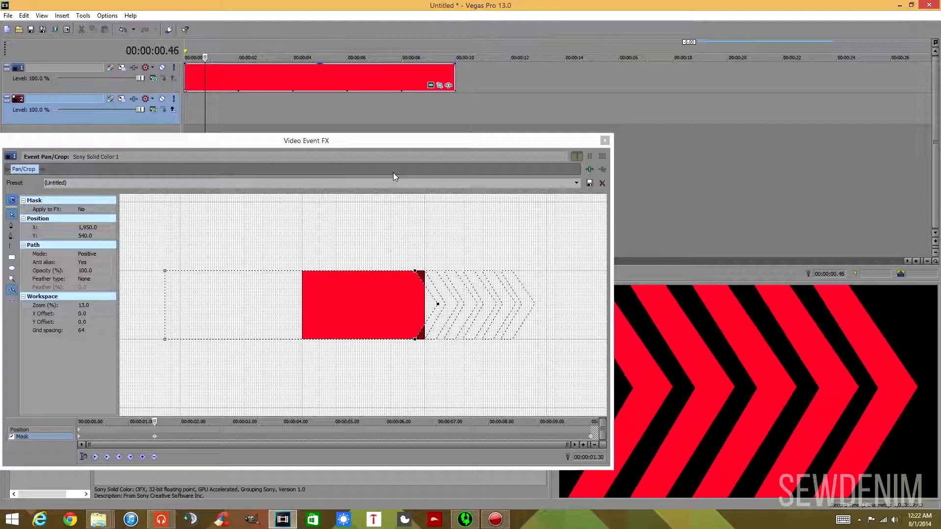
left_click_drag(420, 146, 339, 135)
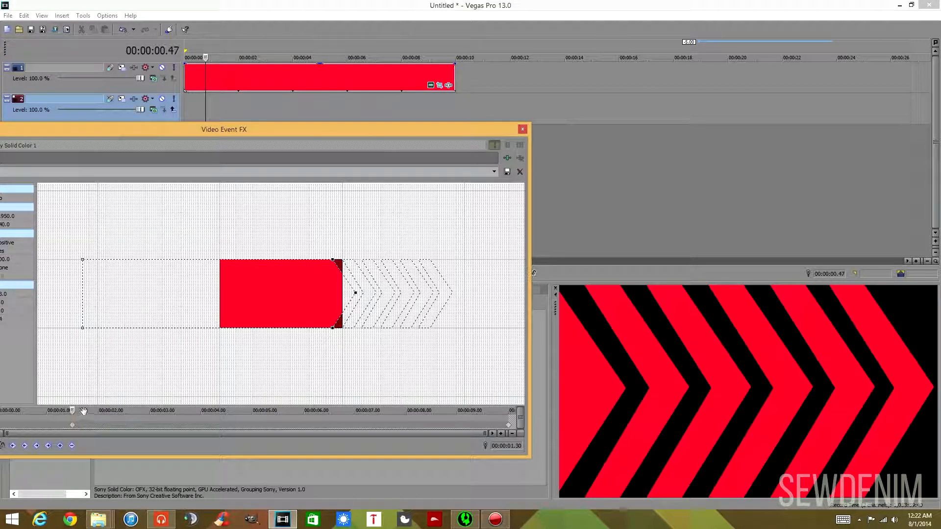
left_click(206, 89)
key("space")
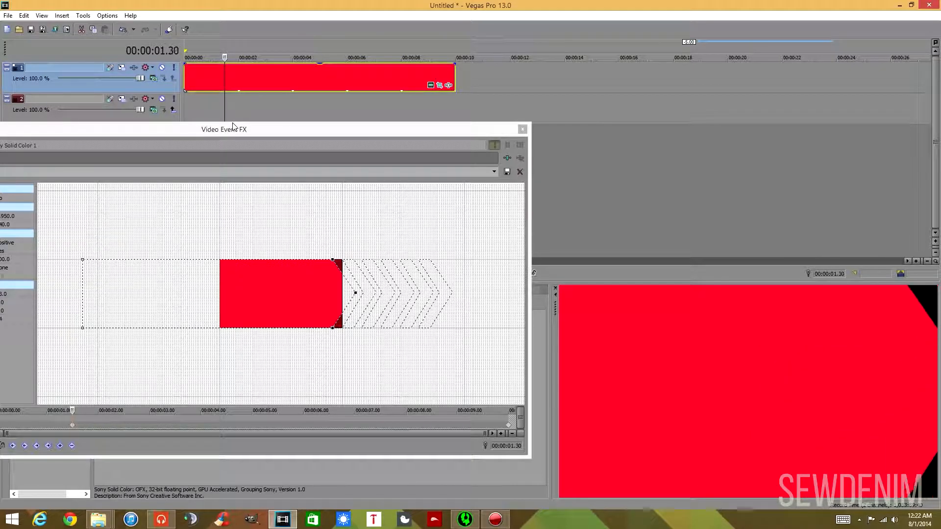
Step: Extend the flat-backed arrow's front until its front corners reach the frame's right edge, and play the transition again
left_click(355, 294)
left_click_drag(356, 295, 363, 293)
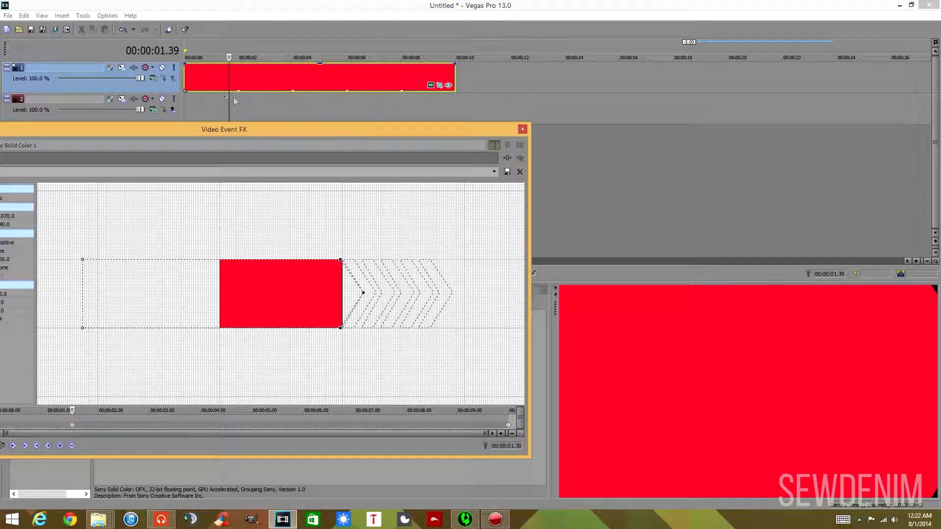
left_click(188, 106)
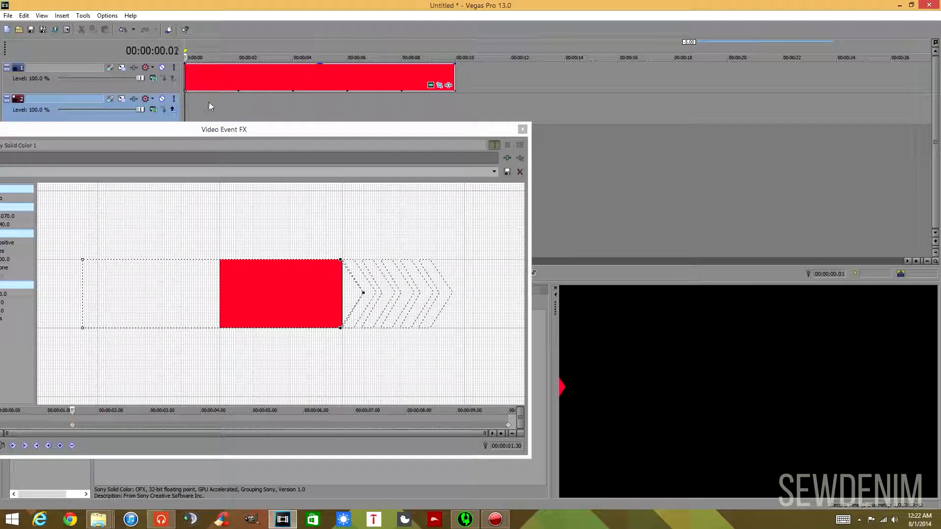
key("space")
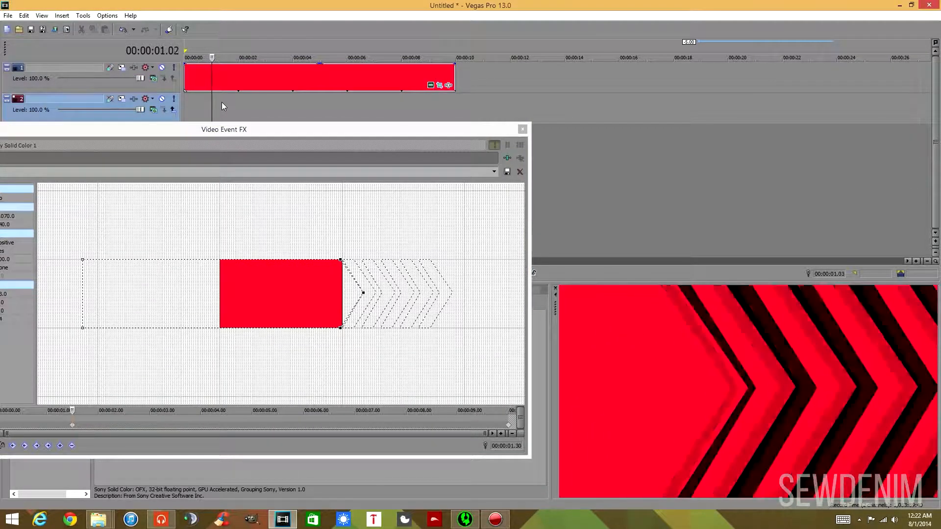
Step: Step back through the sweep frame by frame to 00:00:00.44 to examine the gaps between the arrows
key("Left")
key("Left")
key("Left")
key("Left")
key("Left")
key("Left")
key("Left")
key("Left")
key("Left")
key("Left")
key("Left")
key("Left")
key("Left")
key("Left")
key("Left")
key("Left")
key("Left")
key("Left")
key("Left")
key("Left")
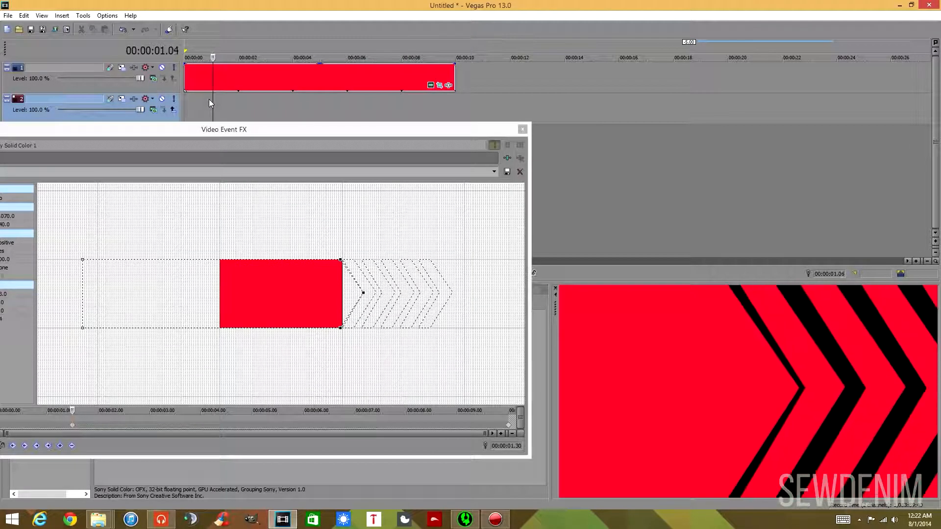
key("Left")
key("Left")
key("Left")
key("Left")
key("Left")
key("Left")
key("Left")
key("Left")
key("Left")
key("Left")
key("Left")
key("Left")
key("Left")
key("Left")
key("Left")
key("Left")
key("Left")
key("Left")
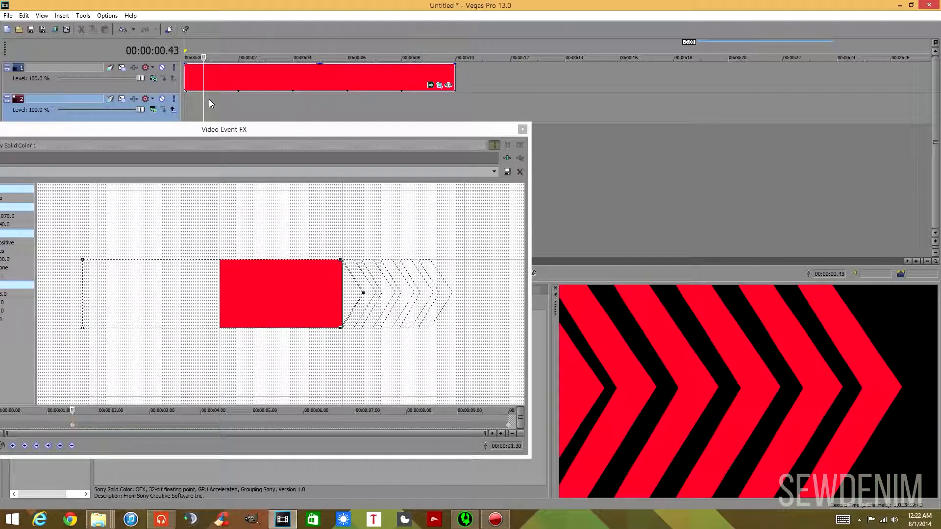
key("Right")
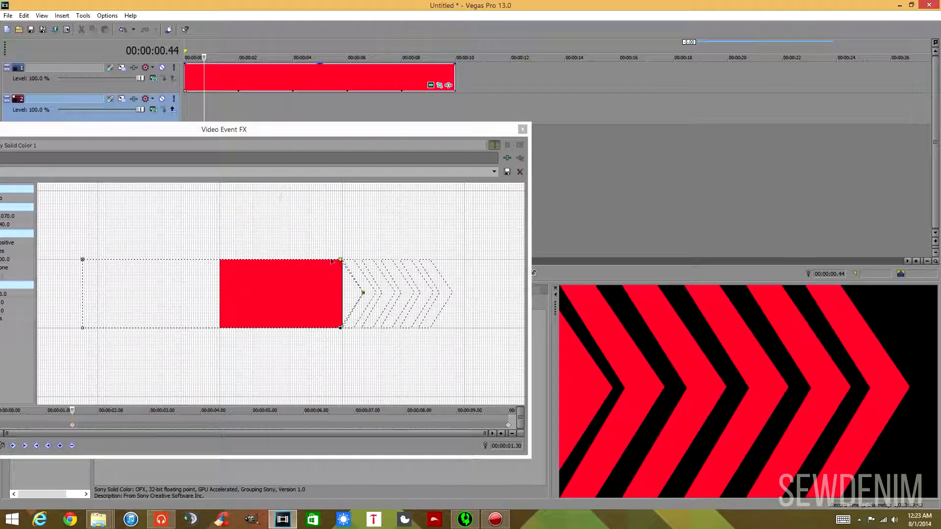
Step: Shift the flat-backed arrow's tip and lower back corner slightly left, and play the transition from the start
left_click(359, 300)
left_click(340, 329)
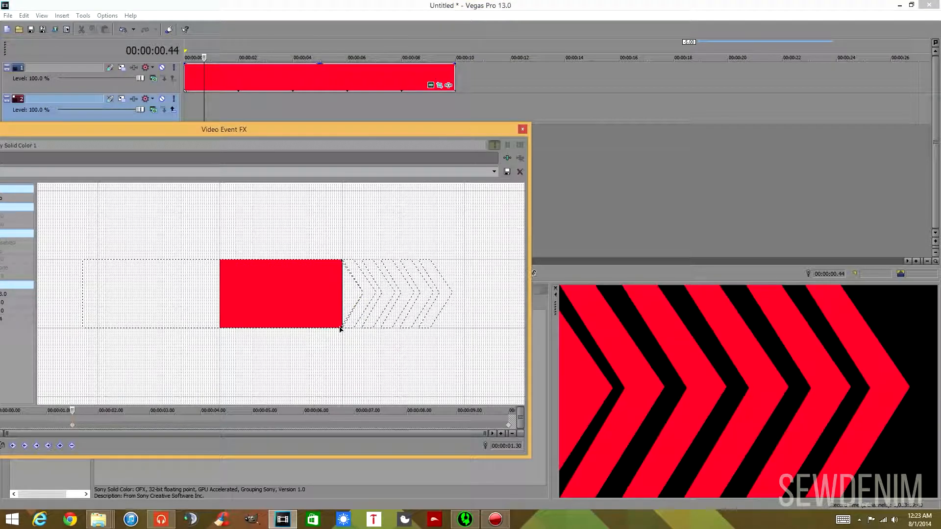
left_click(326, 331)
left_click_drag(363, 294, 356, 294)
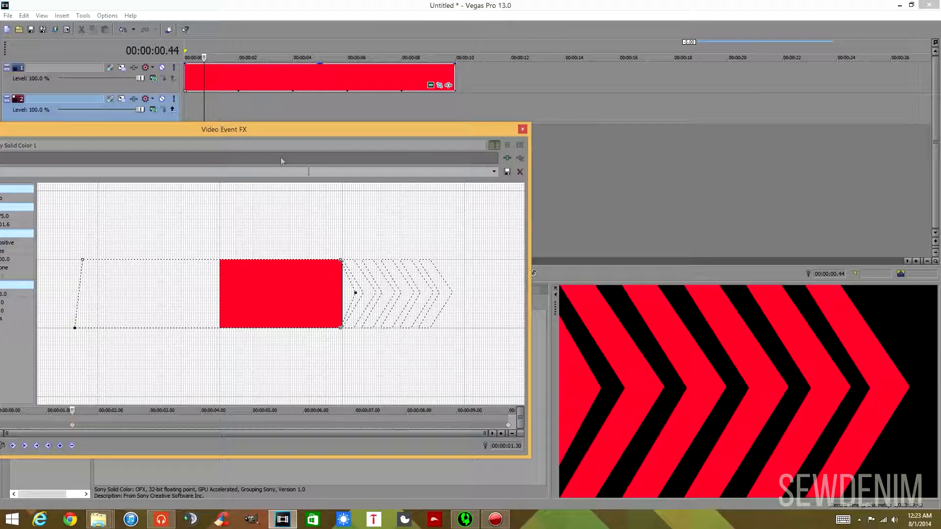
left_click(186, 103)
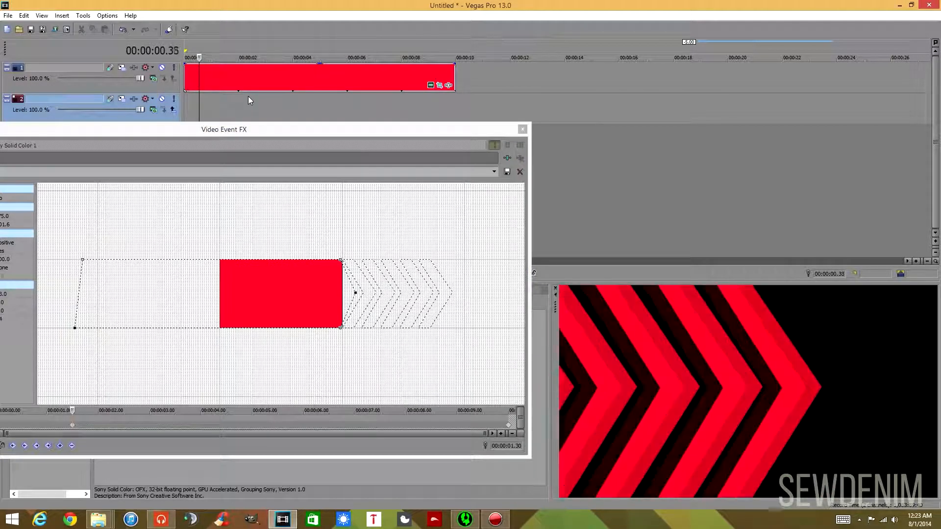
Step: Step forward through the arrow sweep to 00:00:01.35 to examine how the arrows fill the frame
key("Right")
key("Right")
key("Right")
key("Right")
key("Right")
key("Right")
key("Right")
key("Right")
key("Right")
key("Right")
key("Right")
key("Right")
key("Right")
key("Right")
key("Right")
key("Right")
key("Right")
key("Right")
key("Right")
key("Right")
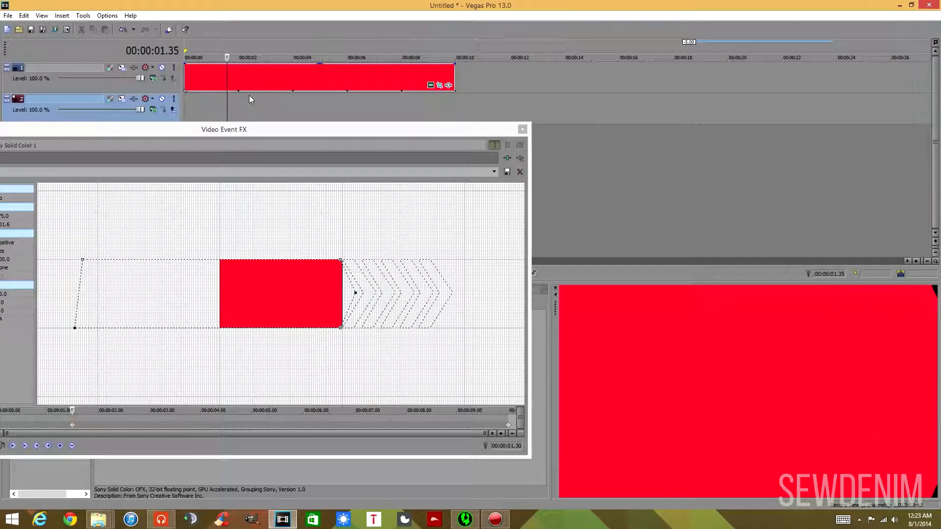
Step: Align the flat-backed arrow's front corners with the frame's right edge, adjust its tip slightly right, and preview the frame at 00:00:00.53
scroll(354, 296, "up", 5)
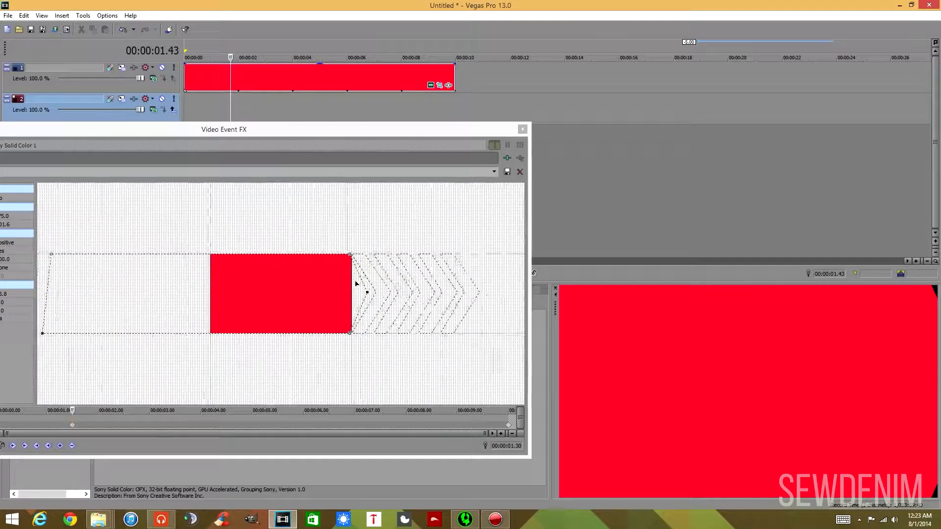
left_click_drag(424, 210, 359, 209)
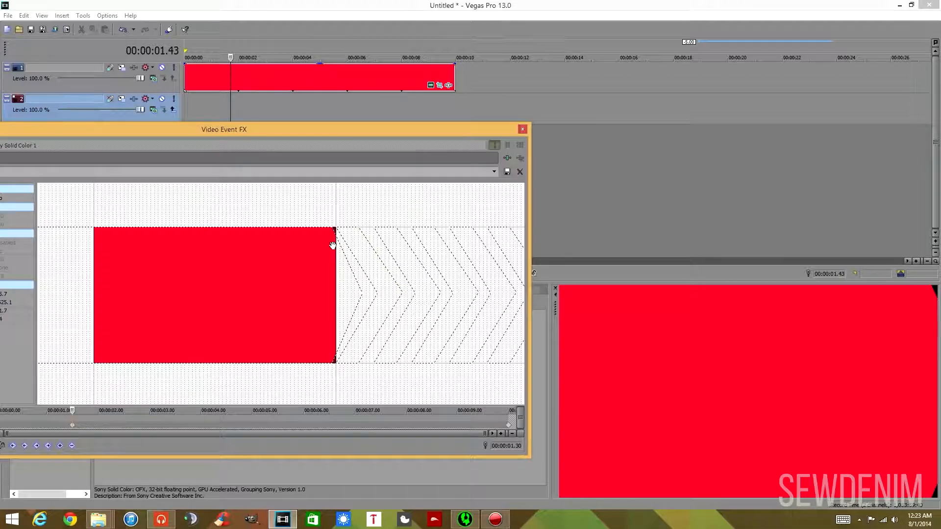
left_click(343, 254)
left_click_drag(362, 294, 366, 294)
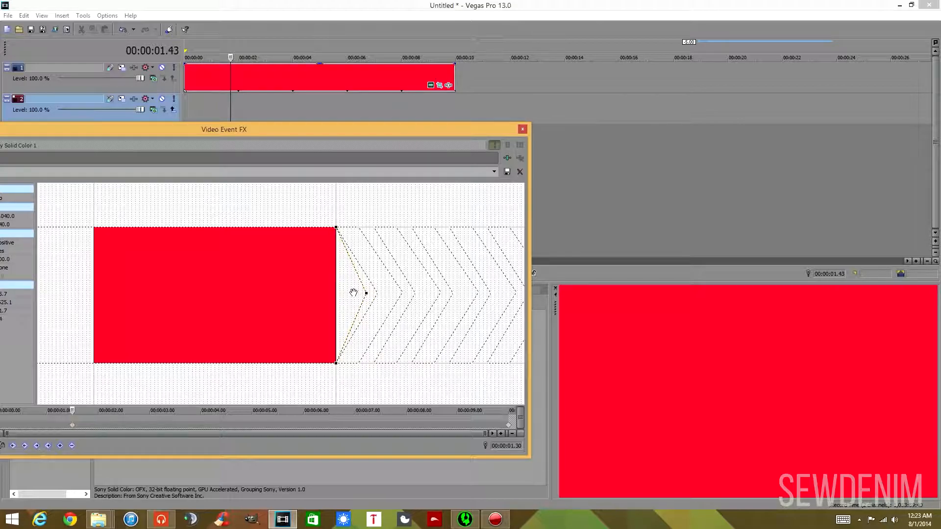
left_click(208, 95)
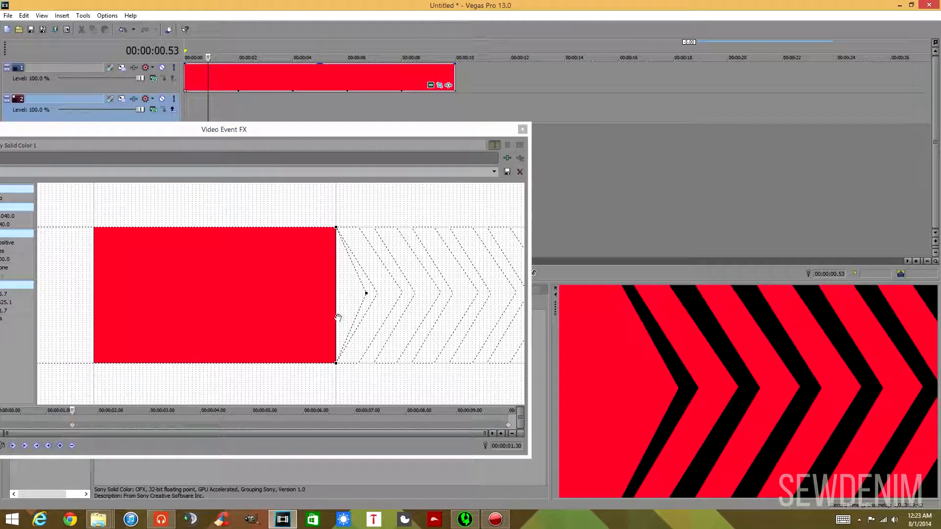
Step: Pull the flat-backed arrow's tip left to widen the gap to the next arrow, and play the transition from near the start
left_click(336, 228)
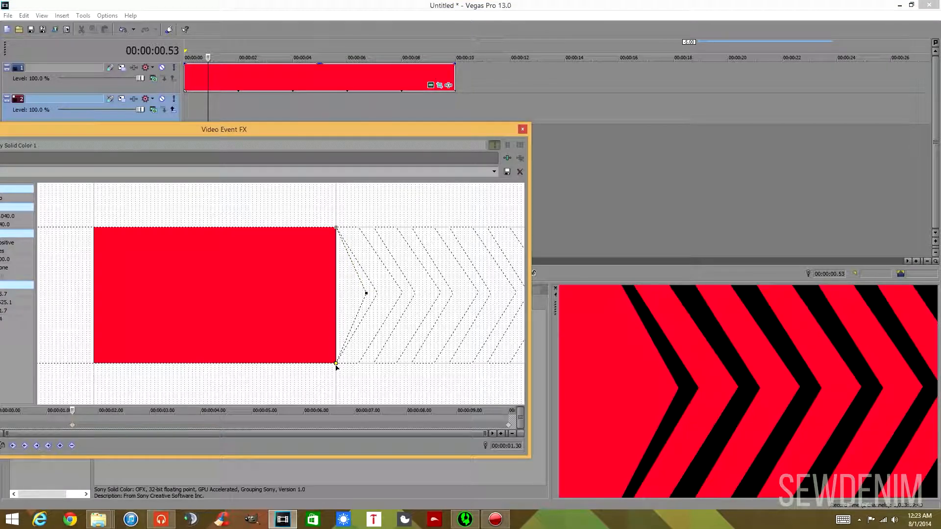
left_click_drag(368, 295, 358, 293)
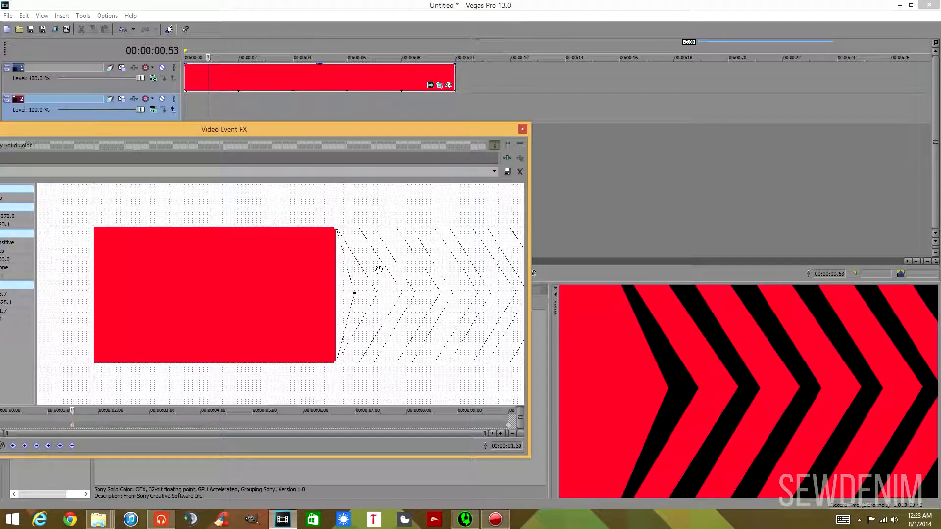
left_click_drag(184, 109, 191, 111)
key("space")
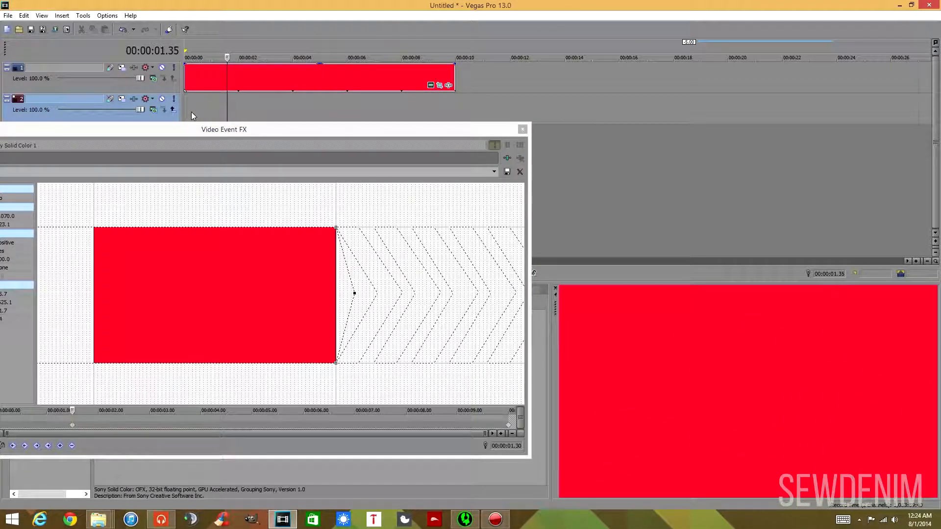
Step: Close the mask editor and change the red clip's solid colour to white
left_click(523, 129)
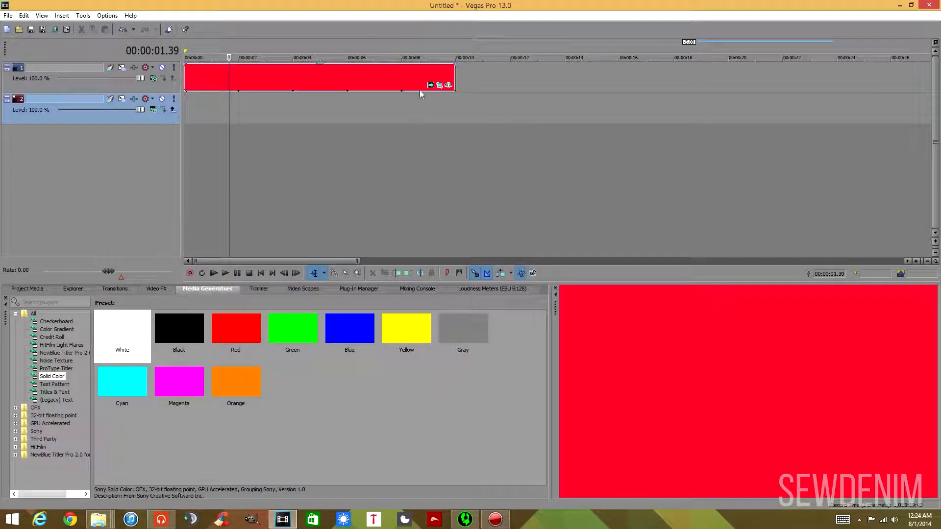
left_click(197, 194)
left_click(430, 86)
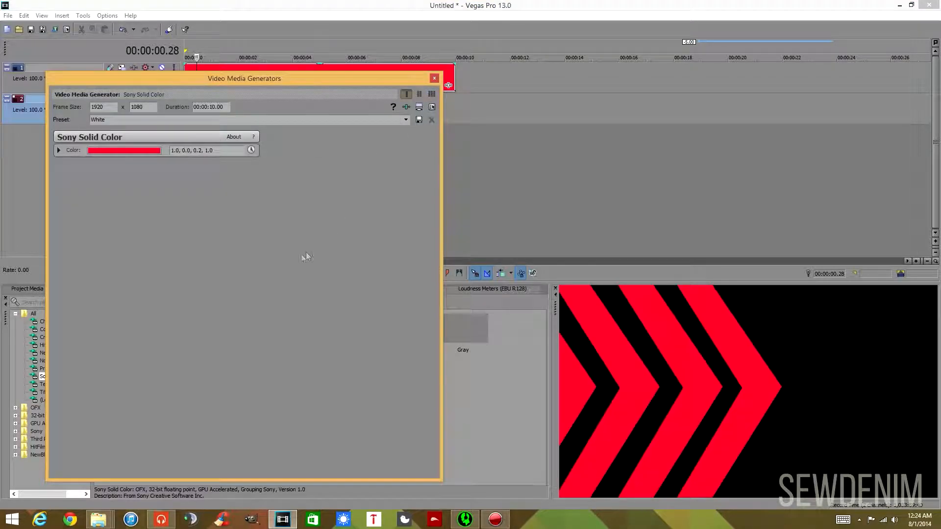
left_click(145, 152)
left_click(141, 177)
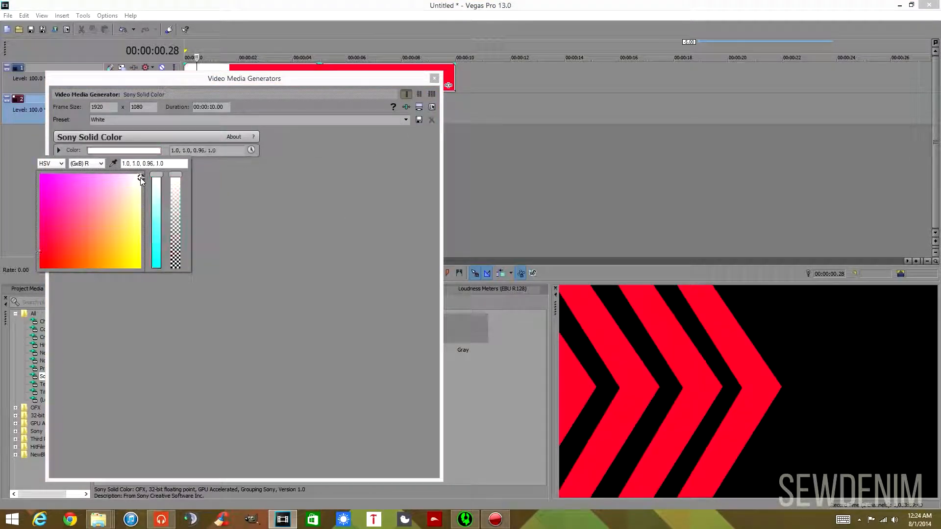
left_click(437, 82)
left_click(435, 78)
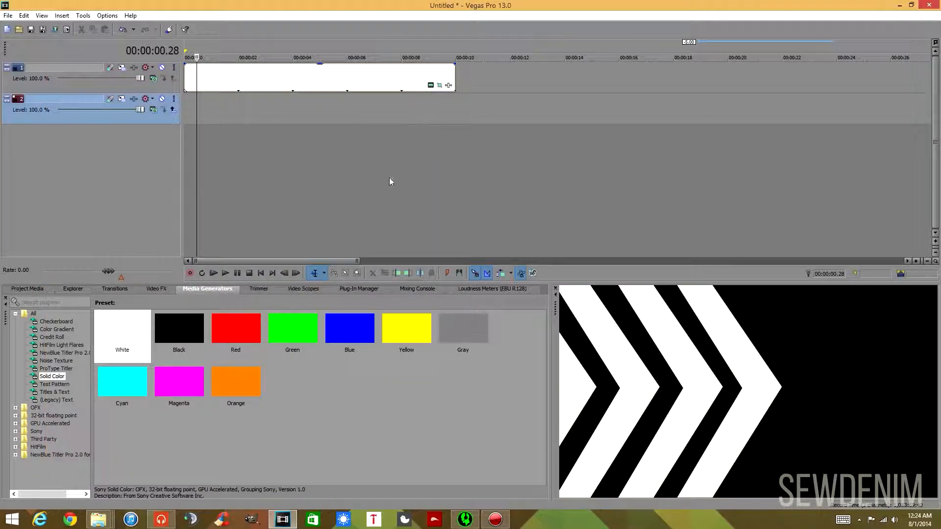
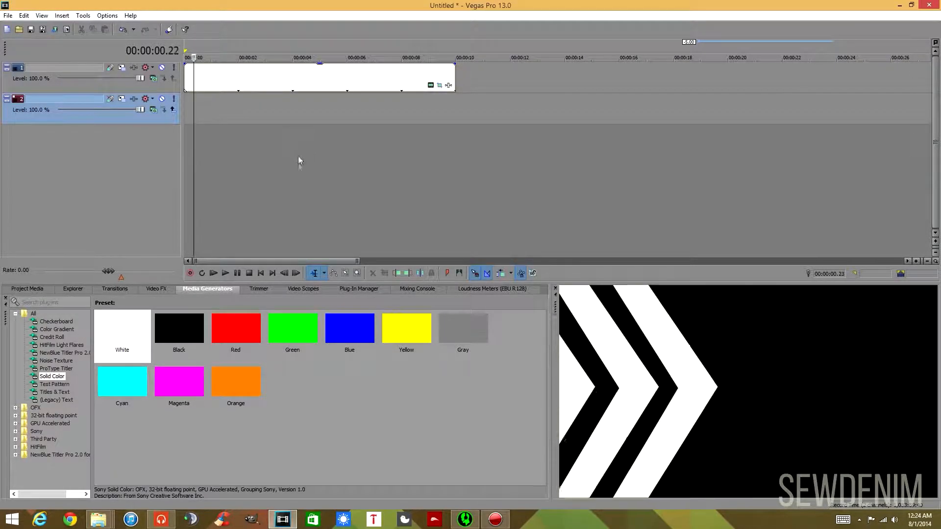
Step: Step forward through the white arrow sweep to 00:00:01.27 to examine its coverage of the frame
key("Right")
key("Right")
key("Right")
key("Right")
key("Right")
key("Right")
key("Right")
key("Right")
key("Right")
key("Right")
key("Right")
key("Right")
key("Right")
key("Right")
key("Right")
key("Right")
key("Right")
key("Right")
key("Right")
key("Right")
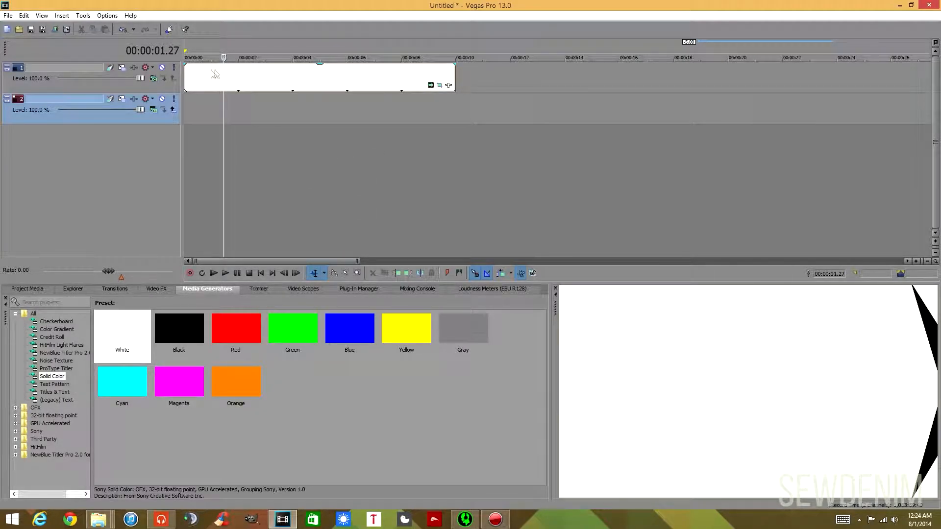
Step: Return to the project's start and step forward frame by frame to 00:00:00.54 to examine the spacing of the white arrows
left_click(191, 200)
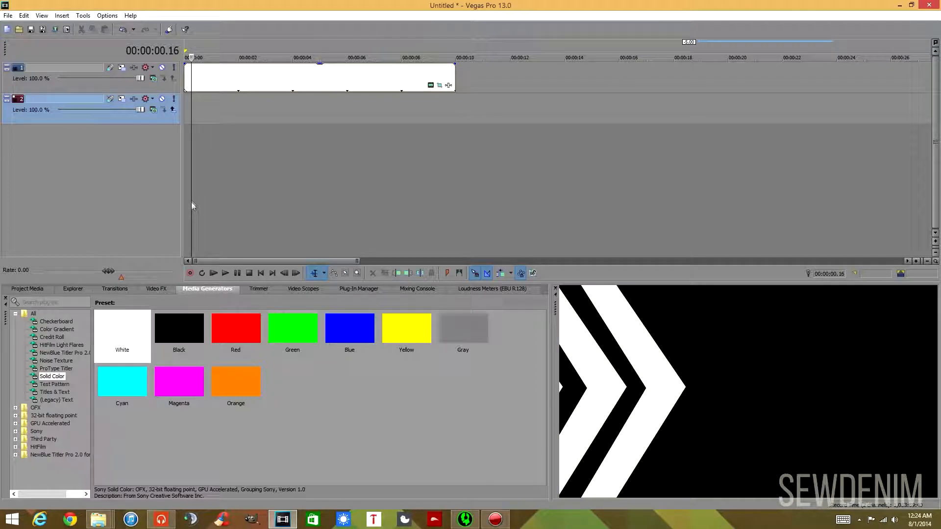
left_click(189, 209)
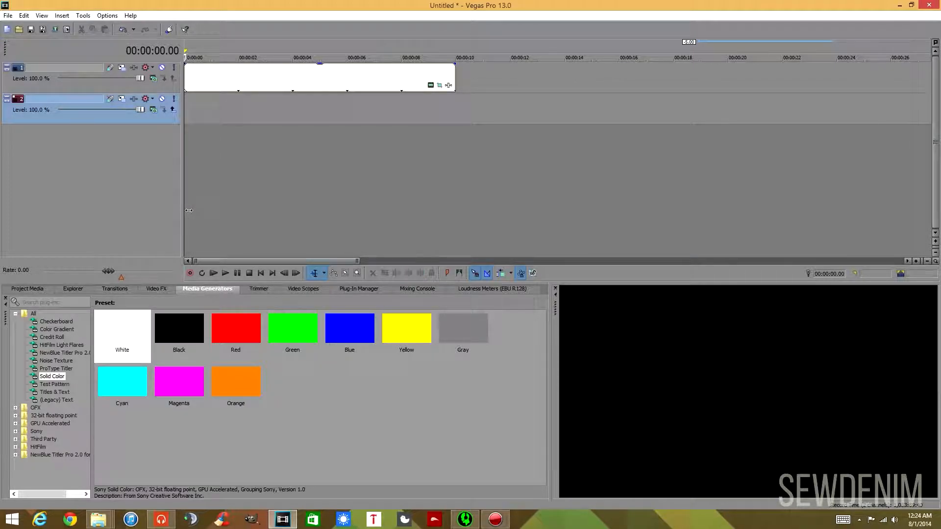
key("Right")
key("Right")
key("Right")
key("Right")
key("Right")
key("Right")
key("Right")
key("Right")
key("Right")
key("Right")
key("Right")
key("Right")
key("Right")
key("Right")
key("Right")
key("Right")
key("Right")
key("Right")
key("Right")
key("Right")
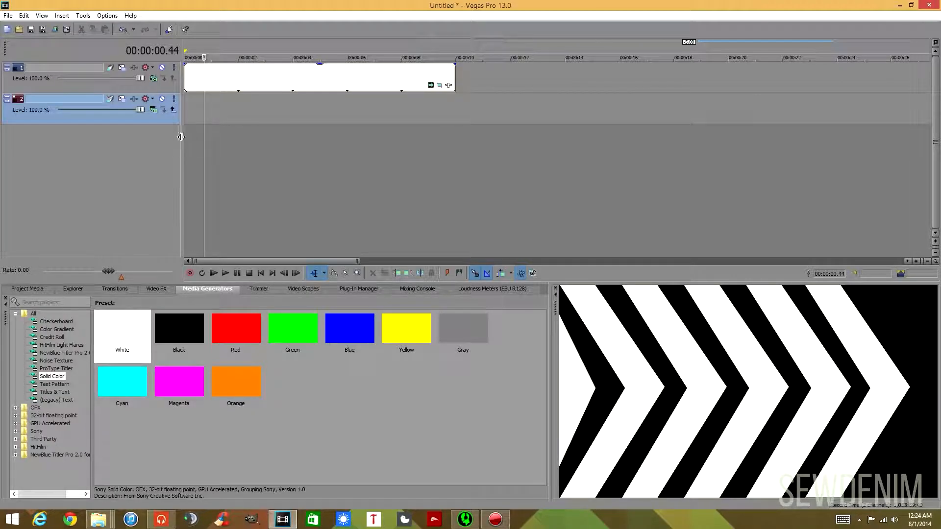
key("Right")
key("Right")
key("Right")
key("Right")
key("Right")
key("Right")
key("Right")
key("Right")
key("Right")
key("Right")
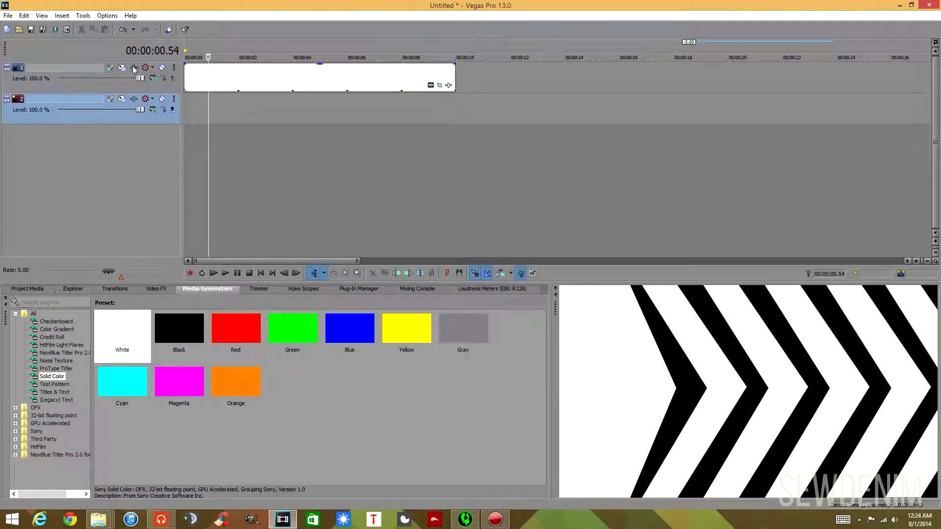
Step: Open the render setup, review the Sony AVC/MVC HD 1920x1080-60p template's custom settings, and look through the format list
left_click(52, 31)
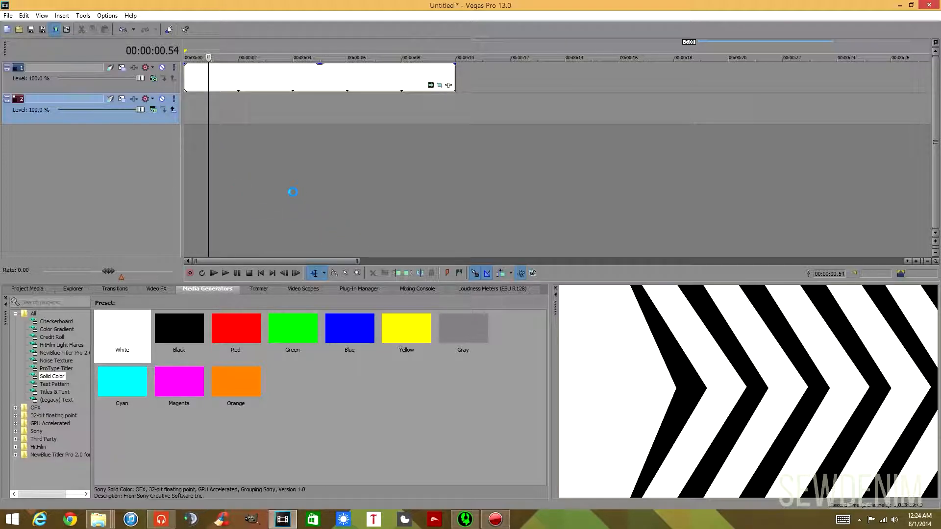
left_click(243, 322)
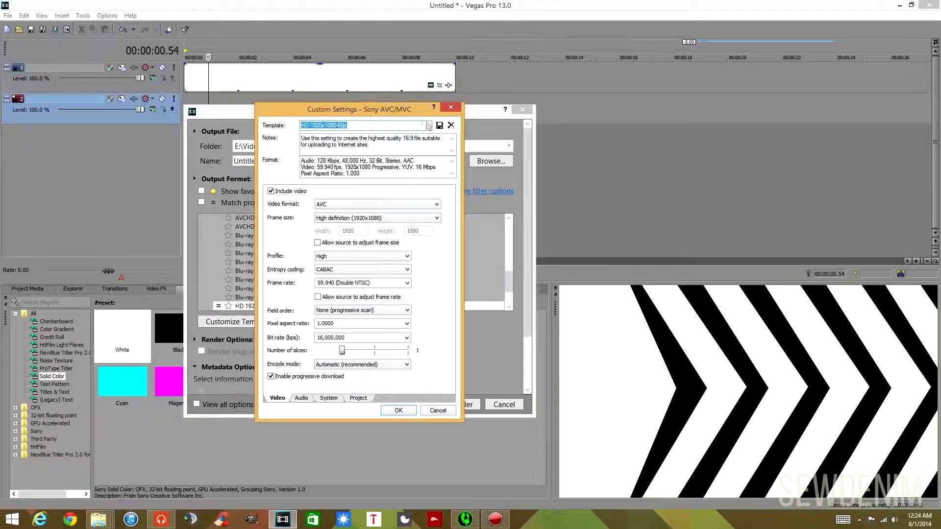
left_click(451, 108)
scroll(322, 270, "up", 5)
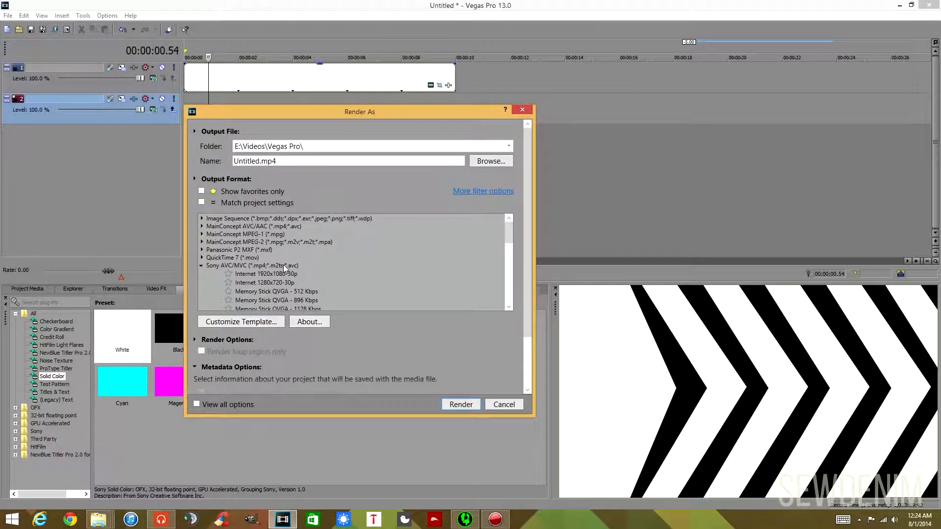
scroll(323, 253, "down", 8)
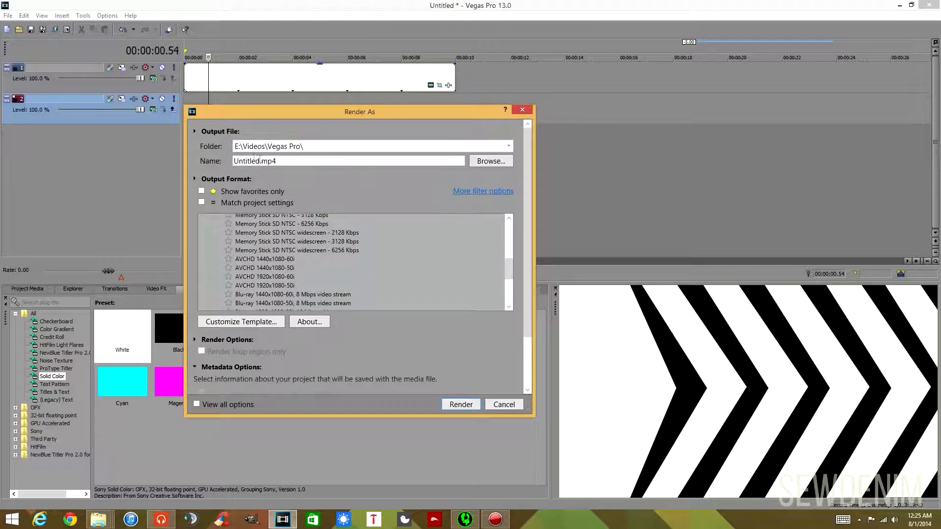
Step: Start rendering Untitled.mp4 to the Arrow Mask Transition desktop folder, and cancel the render
left_click(508, 147)
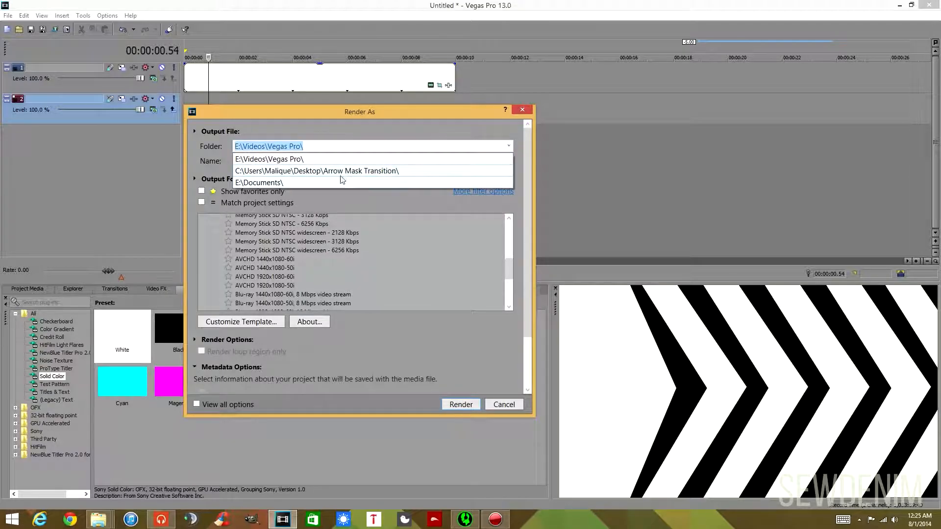
left_click(318, 171)
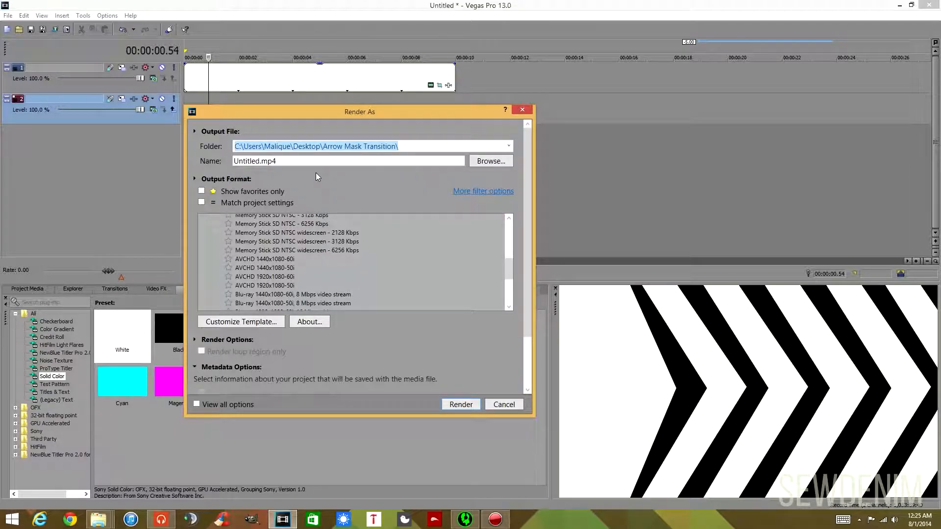
left_click(450, 404)
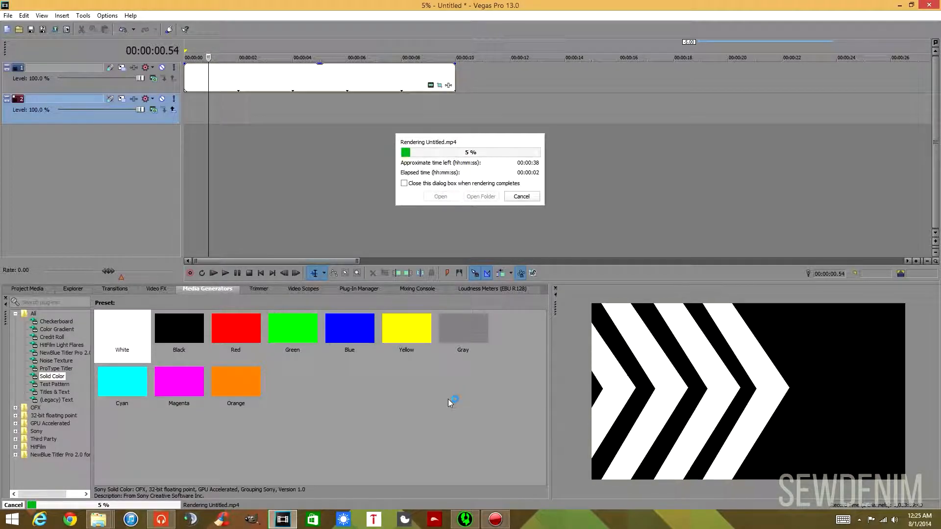
left_click(520, 196)
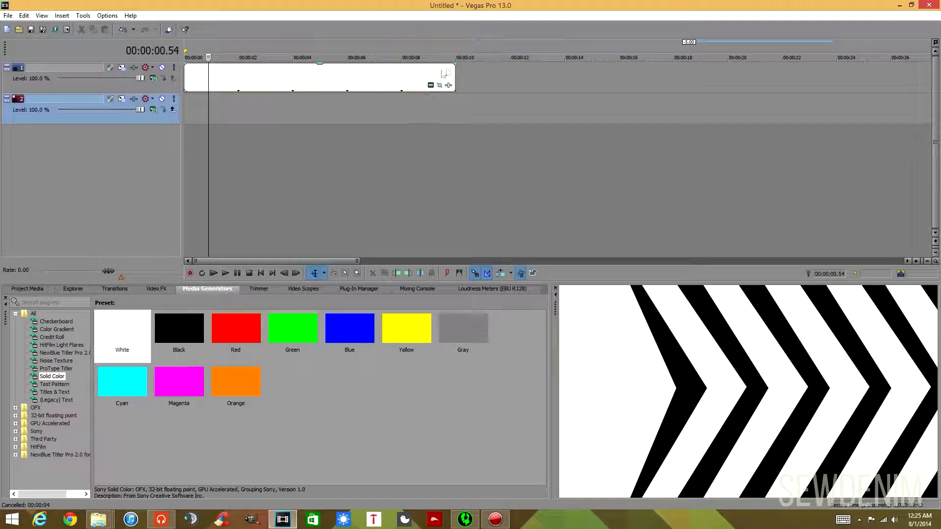
Step: Step back to 00:00:01.30 to examine where the white fully covers the frame
left_click(230, 167)
key("Left")
key("Left")
key("Left")
key("Left")
key("Left")
key("Left")
key("Left")
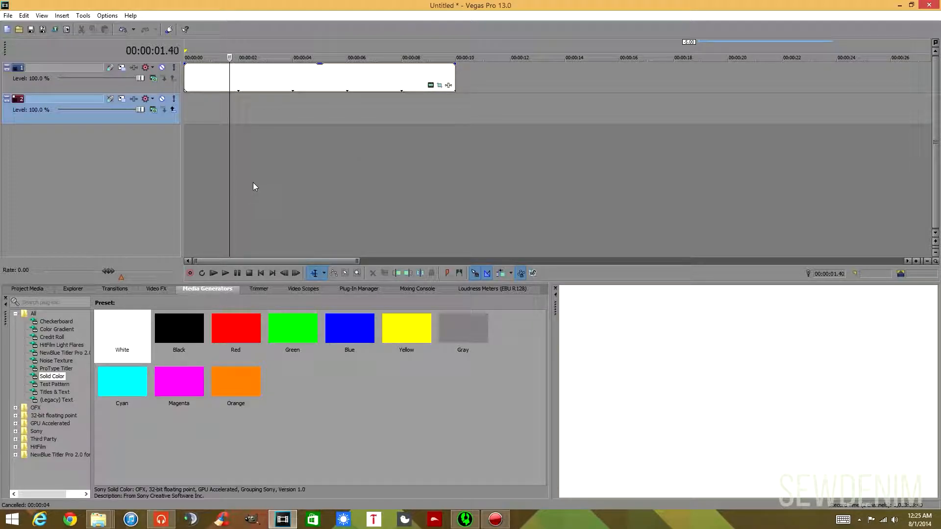
key("Left")
key("Left")
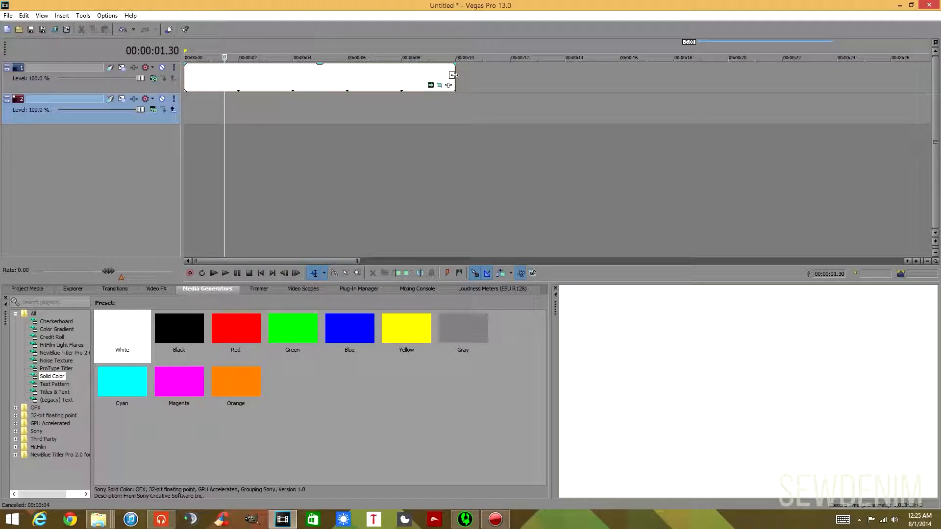
Step: Trim the white clip's end to 00:00:02.00
left_click(248, 191)
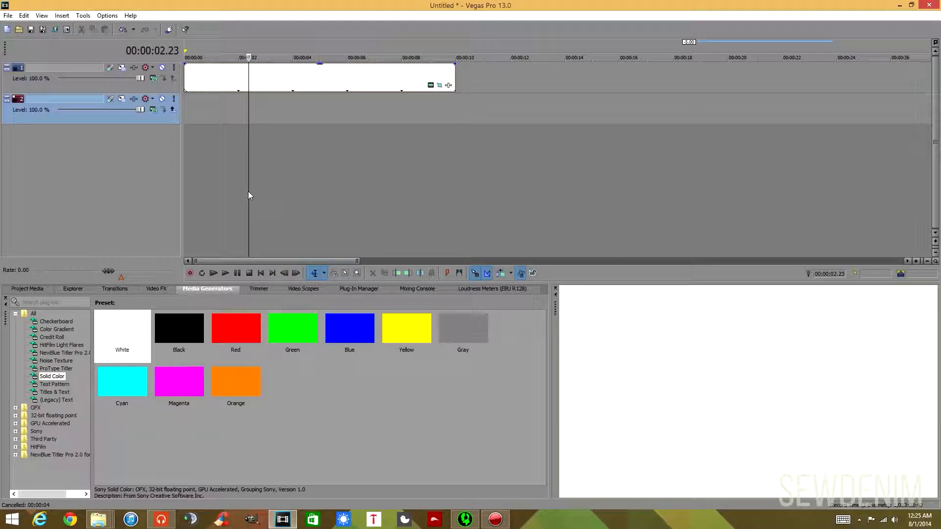
key("Left")
key("Left")
key("Left")
key("Left")
key("Left")
key("Left")
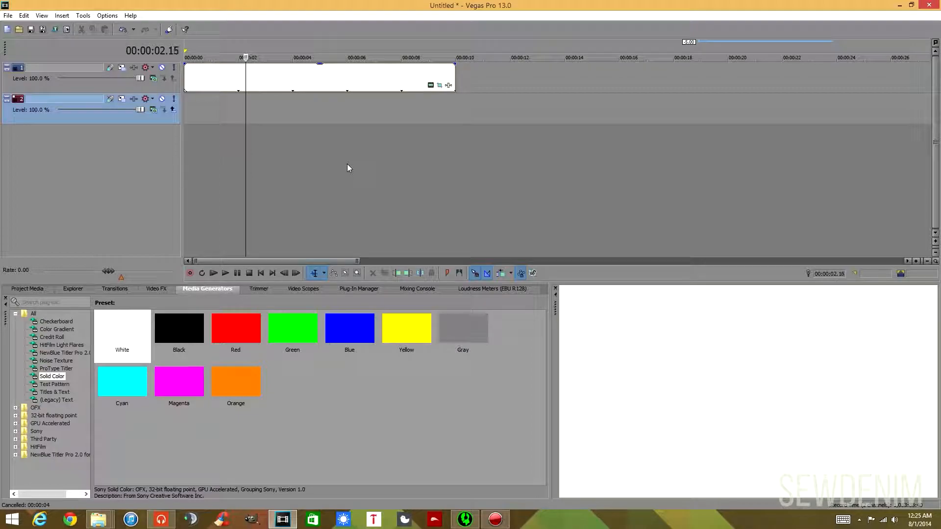
key("Left")
key("Left")
key("Left")
key("Left")
key("Left")
key("Left")
key("Left")
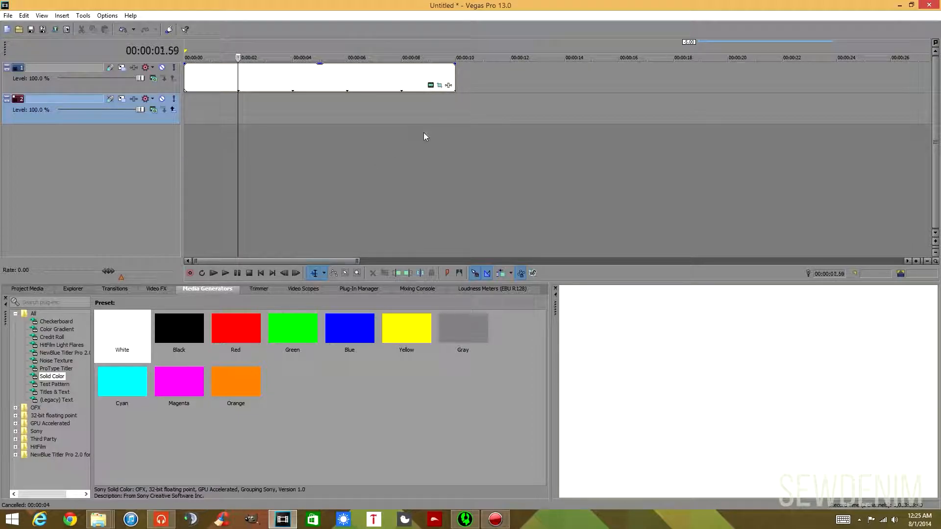
key("Right")
left_click_drag(452, 93, 238, 92)
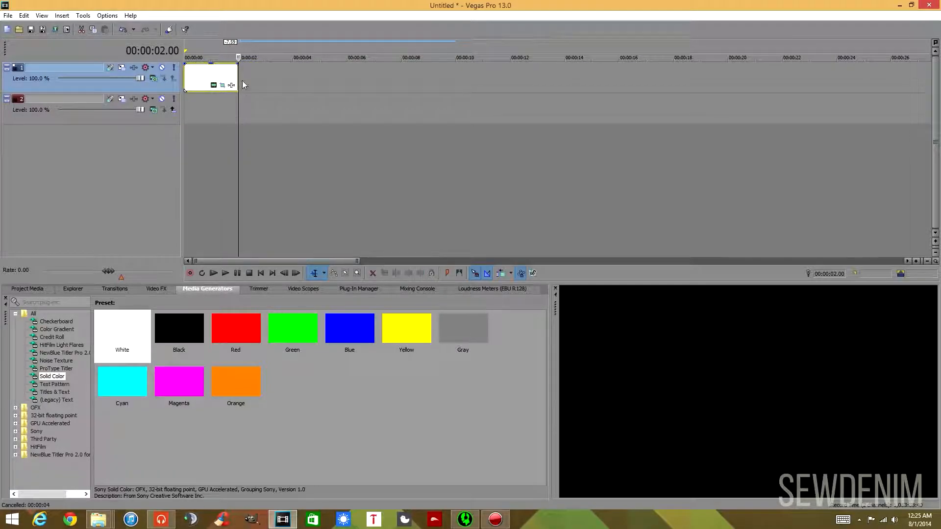
Step: Step back from the trimmed clip's end to examine its last frames
key("Left")
key("Left")
key("Left")
key("Left")
key("Left")
key("Left")
key("Left")
key("Left")
key("Left")
key("Left")
key("Left")
key("Left")
key("Left")
key("Left")
key("Left")
key("Left")
key("Left")
key("Left")
key("Left")
key("Left")
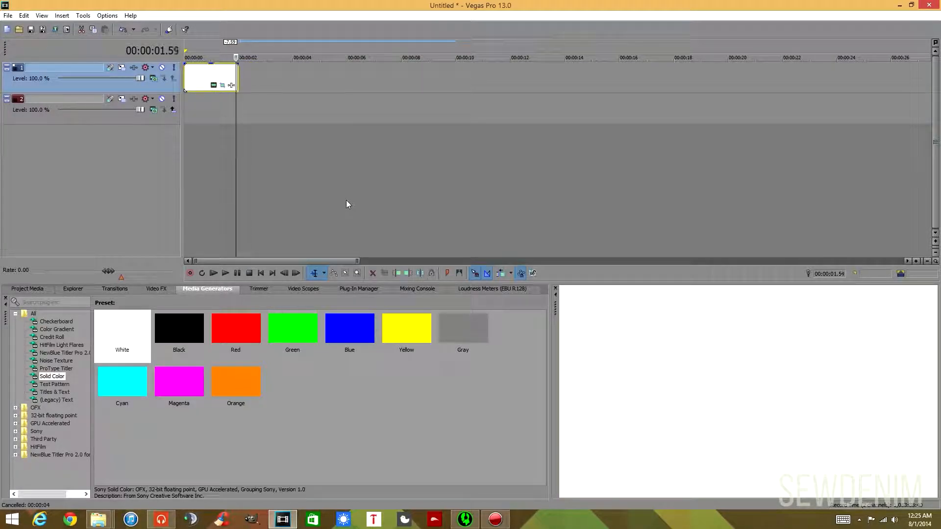
Step: Step back through the white clip to 00:00:00.38 to examine the arrow pattern in the preview
key("Left")
key("Left")
key("Left")
key("Left")
key("Left")
key("Left")
key("Left")
key("Left")
key("Left")
key("Left")
key("Left")
key("Left")
key("Left")
key("Left")
key("Left")
key("Left")
key("Left")
key("Left")
key("Left")
key("Left")
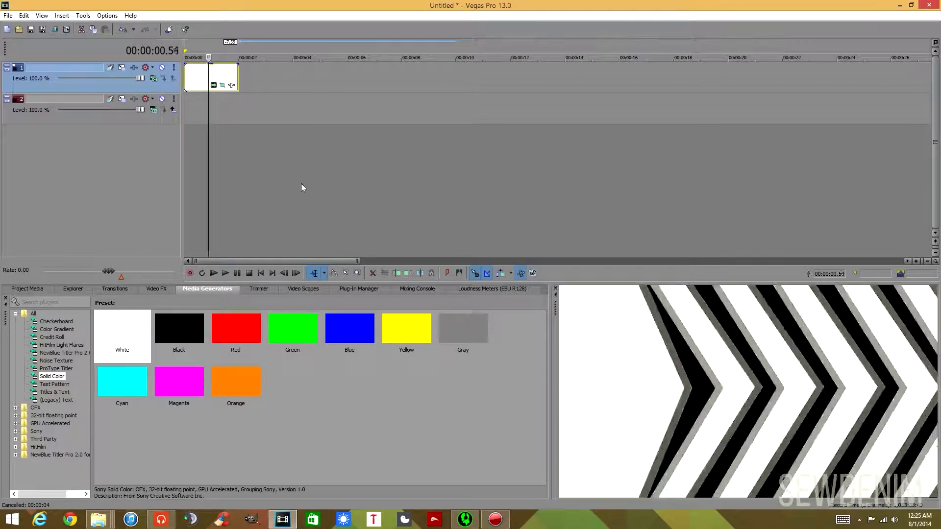
key("Left")
Step: Render the project as Untitled.mp4 to the Arrow Mask Transition folder with the HD 1920x1080-60p template, and open the output folder
left_click(55, 29)
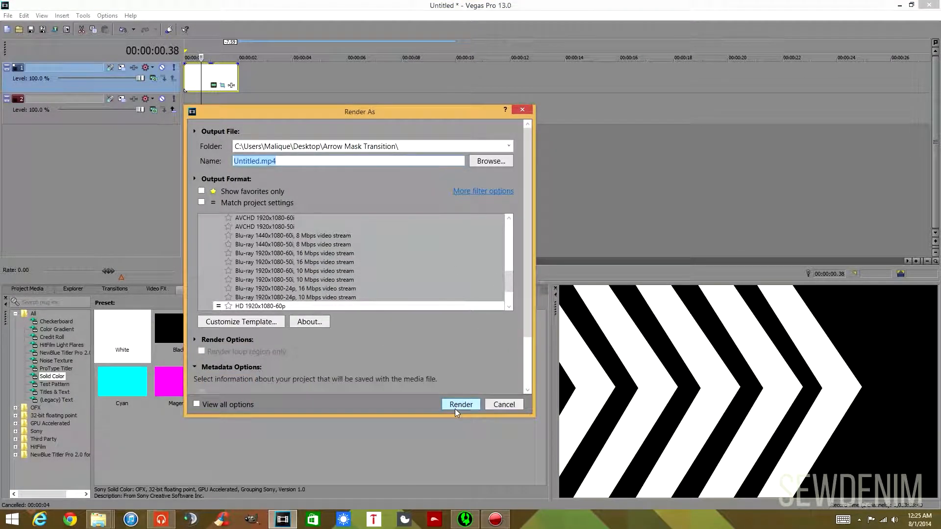
left_click(454, 408)
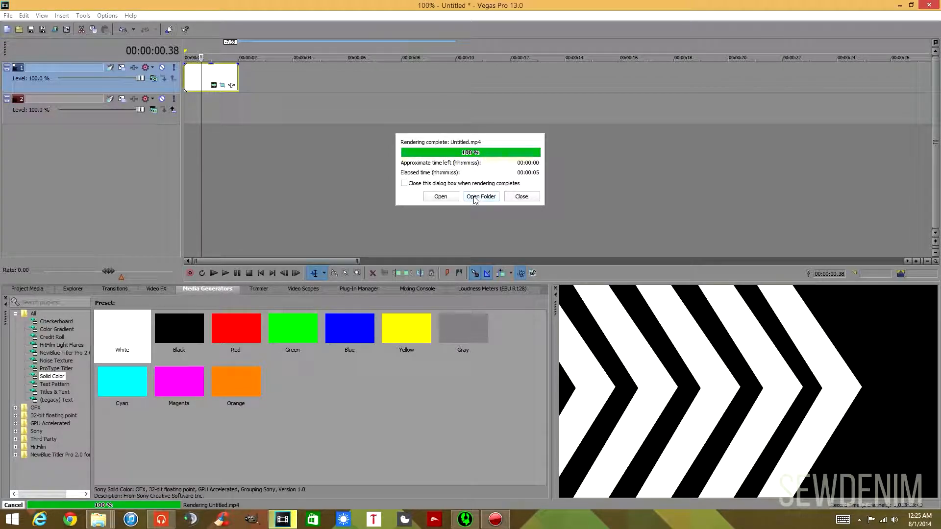
left_click(474, 197)
Step: Import the rendered Untitled video into the timeline and place it at the start, moving the original white clip to about 00:00:08
left_click_drag(318, 9, 287, 112)
left_click_drag(245, 171, 287, 84)
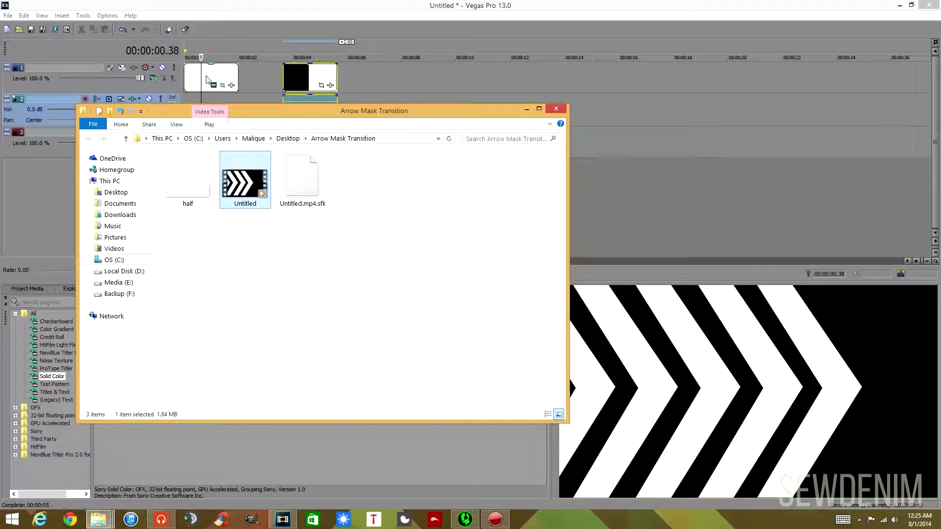
left_click(205, 80)
left_click_drag(196, 86, 419, 79)
left_click_drag(301, 79, 198, 89)
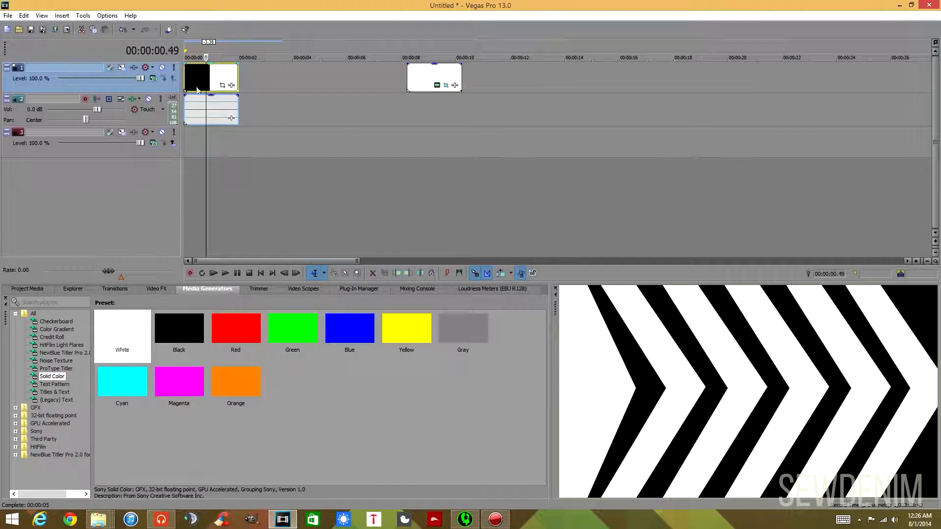
Step: Play the rendered arrow clip from its start and pause at 00:00:00.55
left_click(186, 177)
key("space")
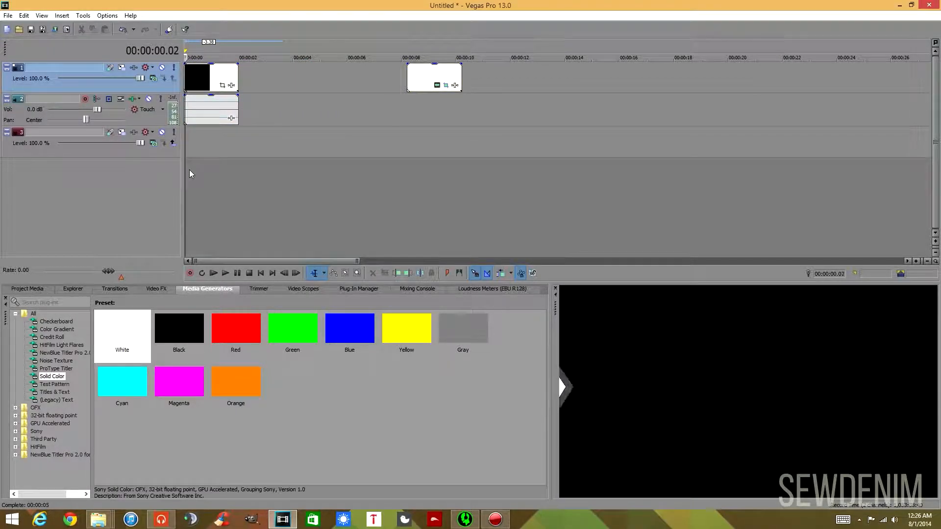
key("Return")
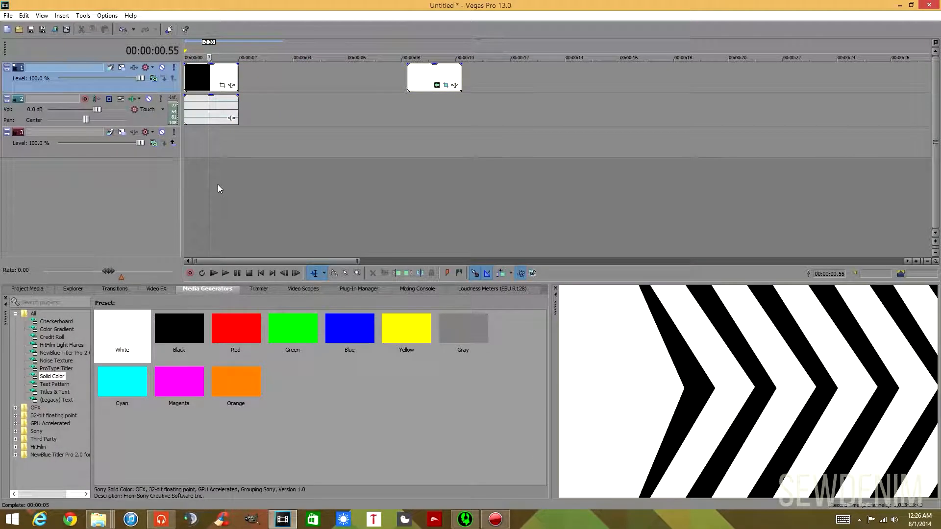
Step: Add a Red solid color clip at the start of the video track beneath the arrow clip, keeping its default generator settings
scroll(225, 181, "up", 3)
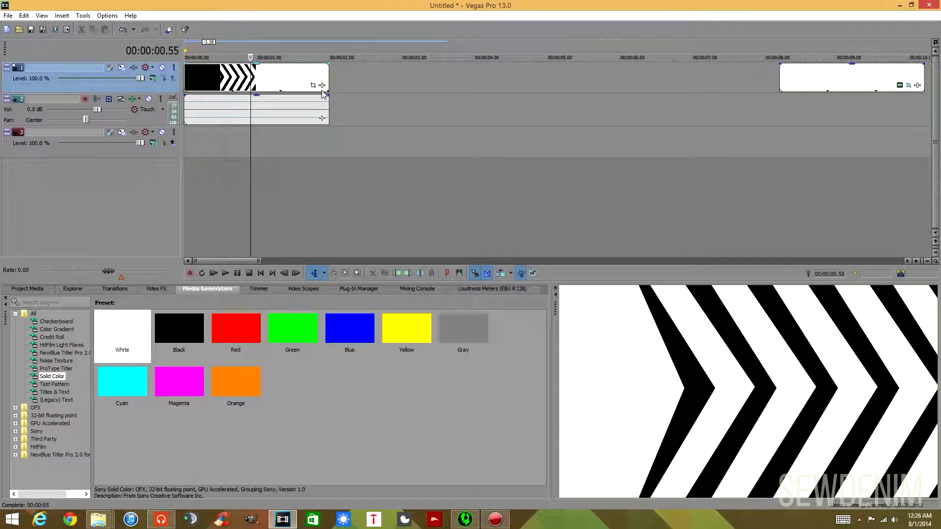
left_click_drag(240, 355, 187, 141)
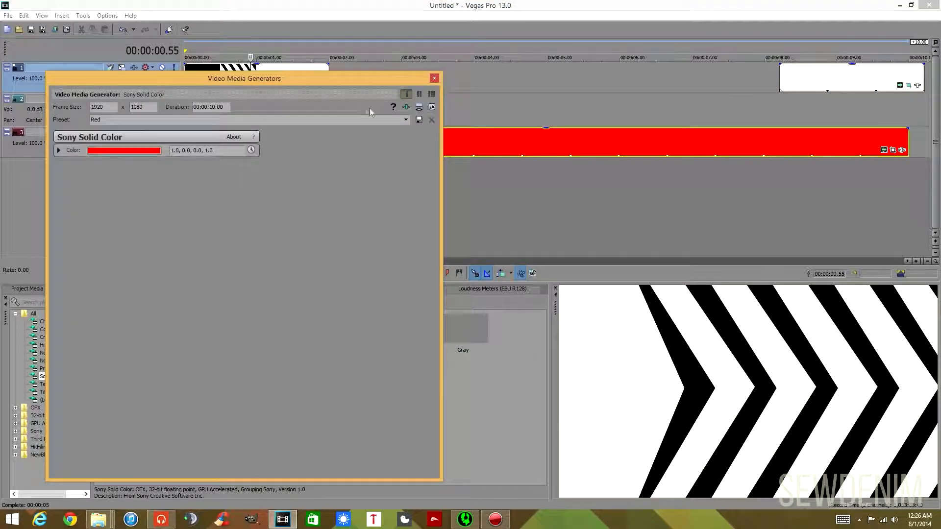
left_click(434, 79)
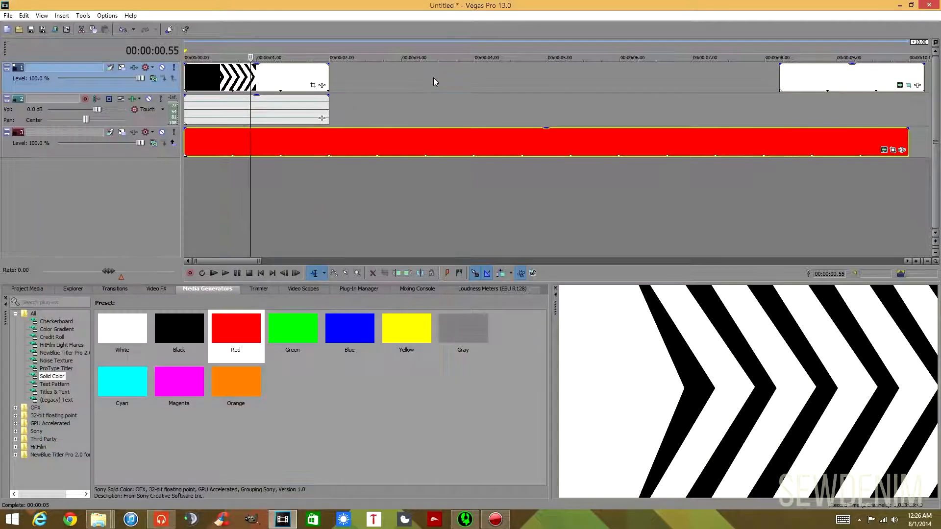
Step: Apply the Sony Chroma Keyer effect to the rendered arrow clip
left_click(322, 86)
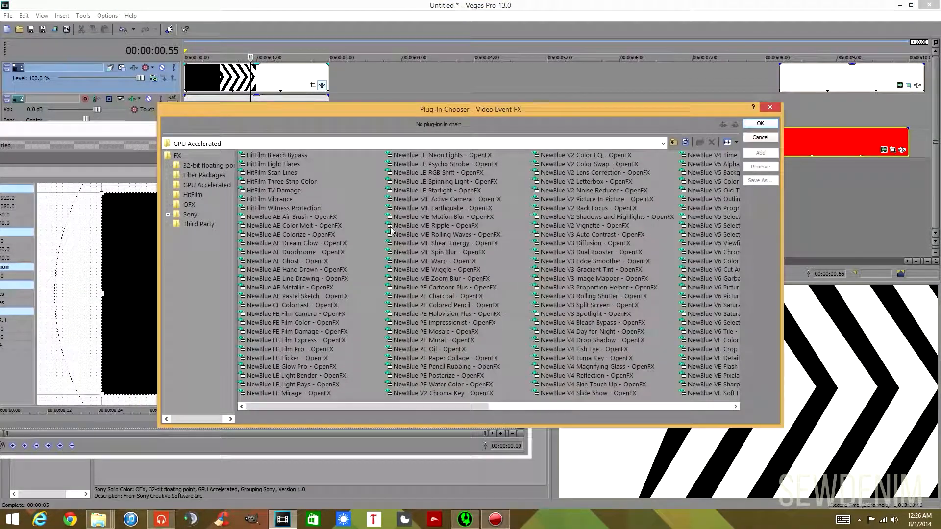
left_click_drag(382, 406, 610, 409)
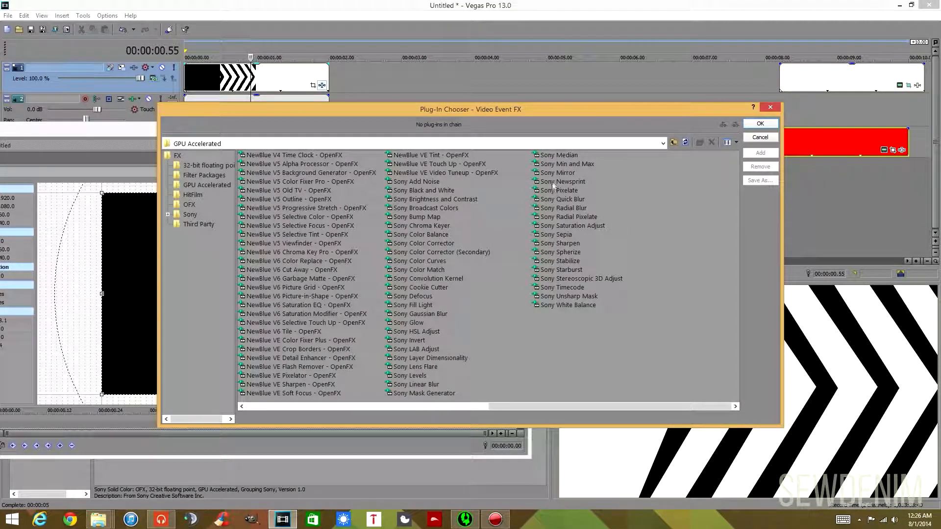
double_click(421, 225)
left_click(759, 123)
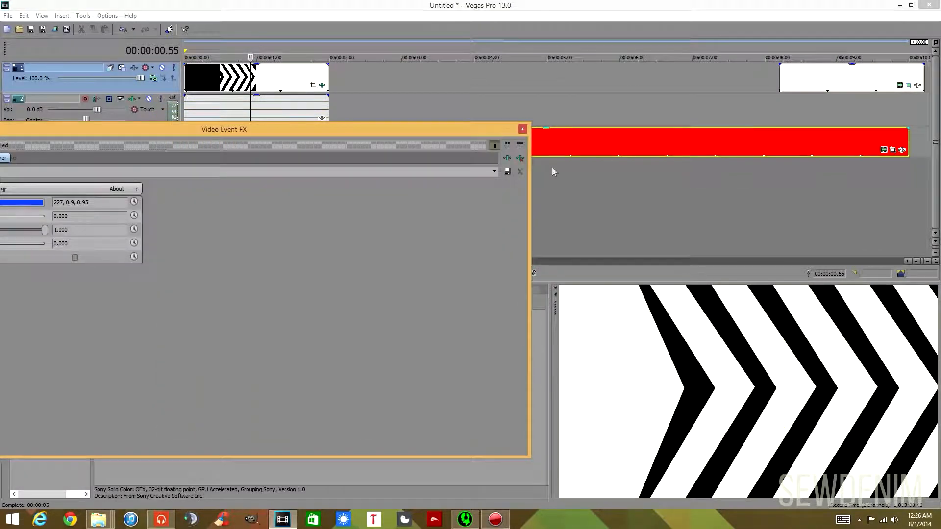
Step: Set the Chroma Keyer color to black (0, 0.0, 0.0) and its low threshold to 1.000
left_click_drag(214, 133, 371, 146)
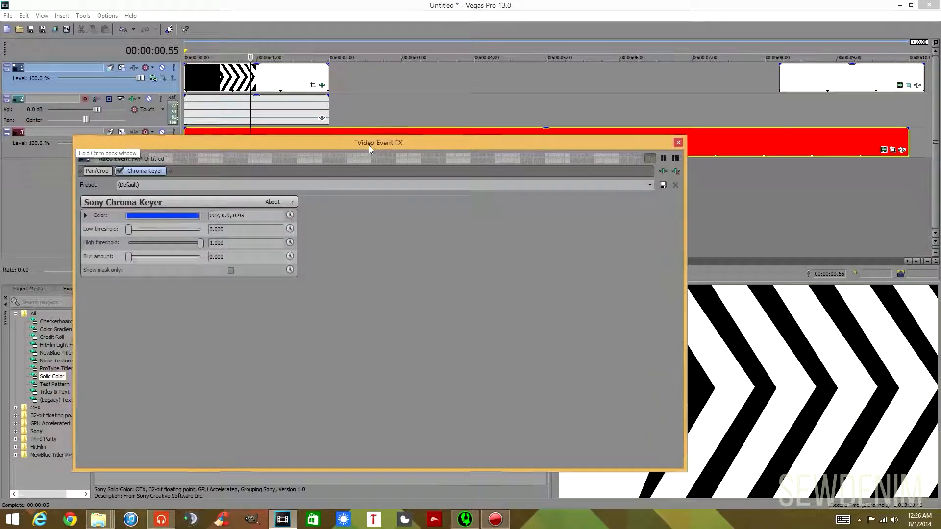
left_click(156, 216)
left_click_drag(90, 326, 81, 335)
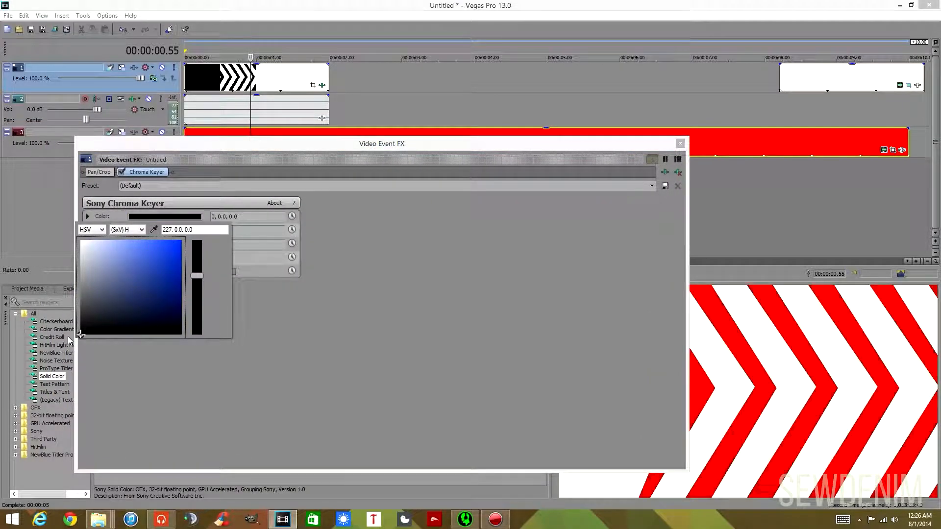
left_click(211, 384)
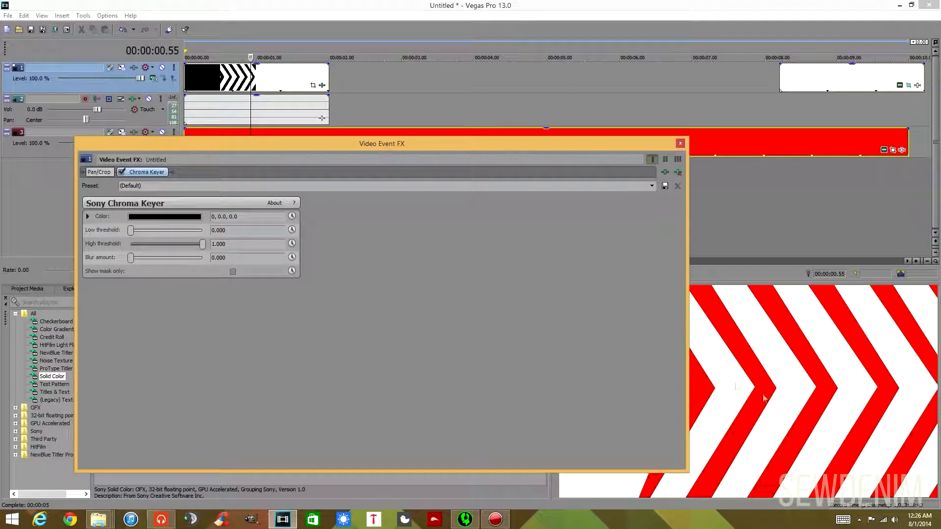
left_click_drag(134, 232, 208, 236)
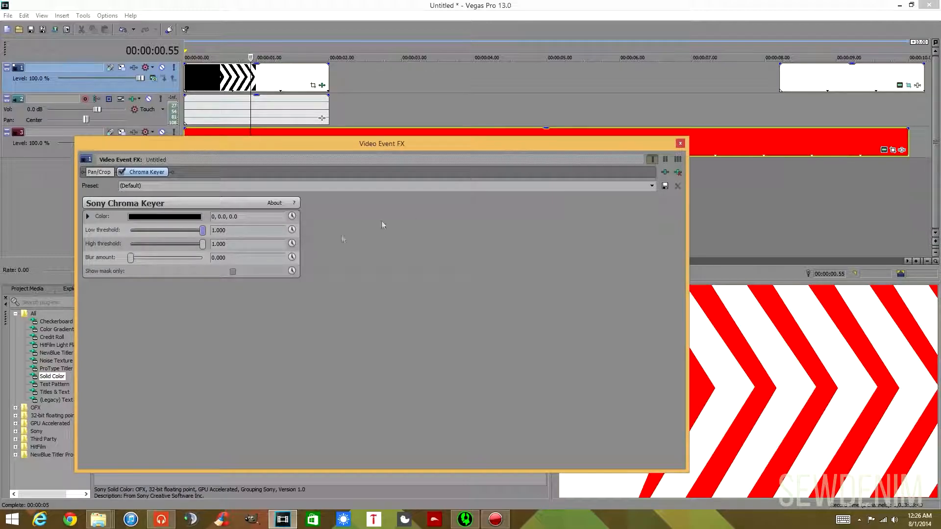
left_click(680, 143)
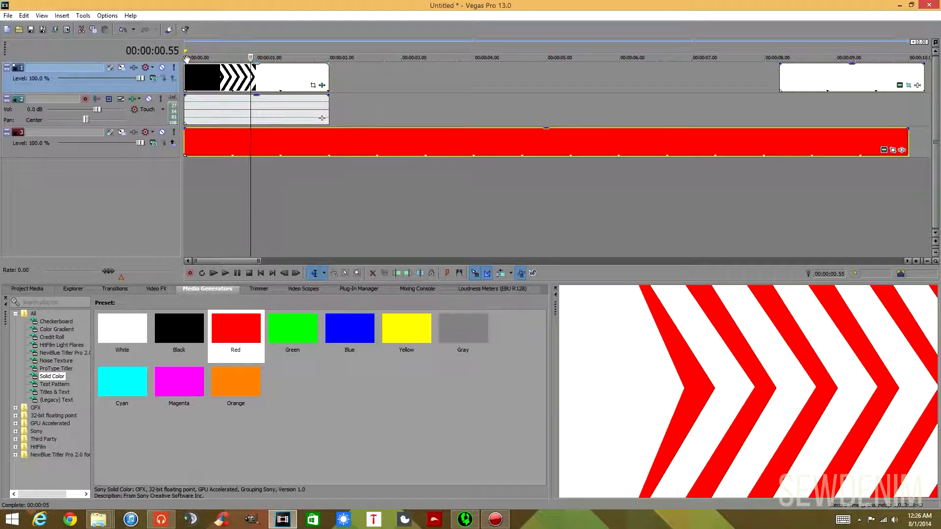
Step: Enable the 2D Shadow in track 1's motion settings and set its blur to 3%
left_click(132, 67)
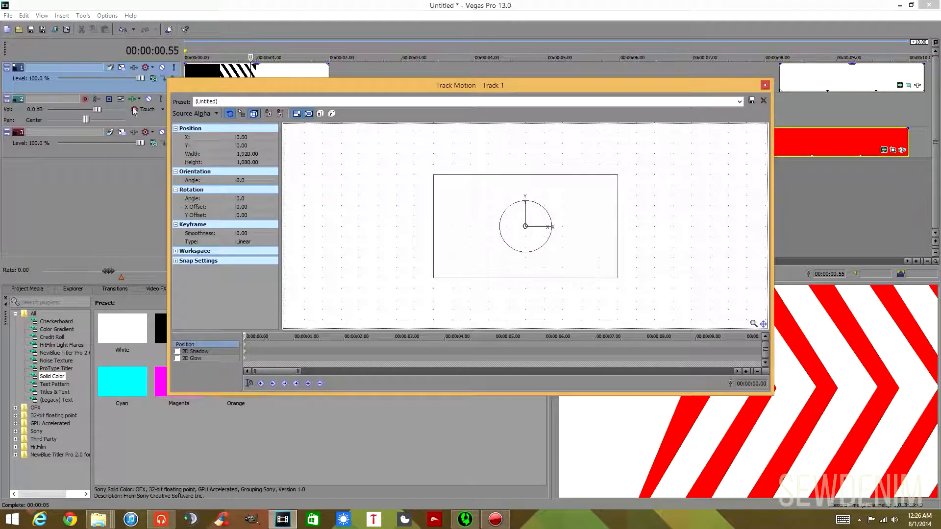
left_click(178, 351)
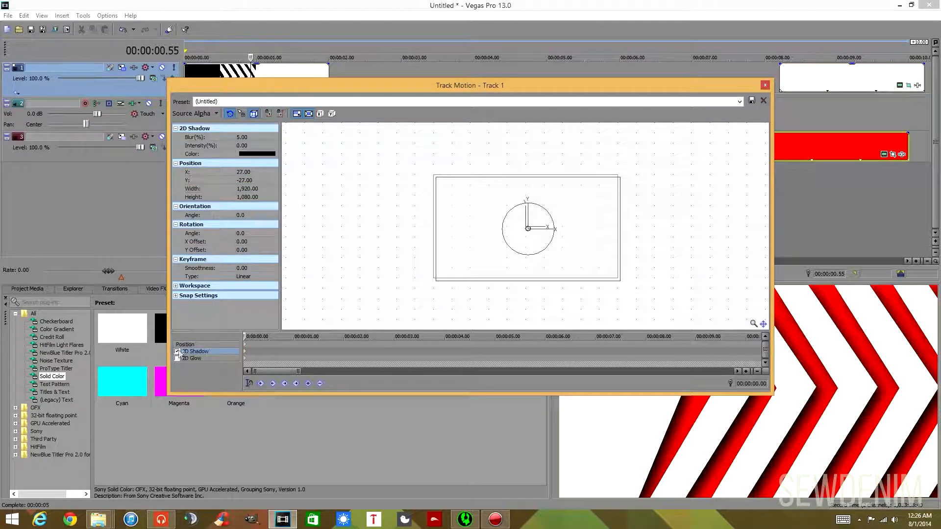
left_click_drag(465, 87, 331, 92)
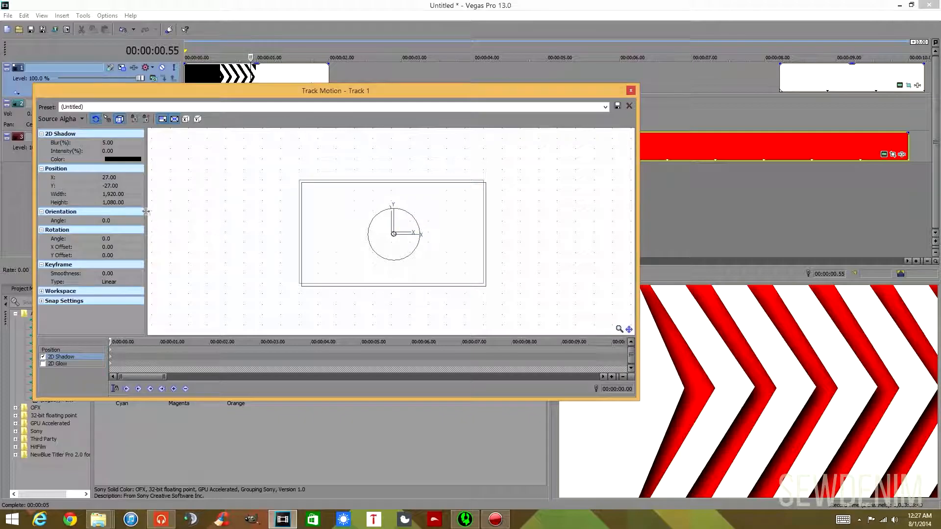
left_click(112, 141)
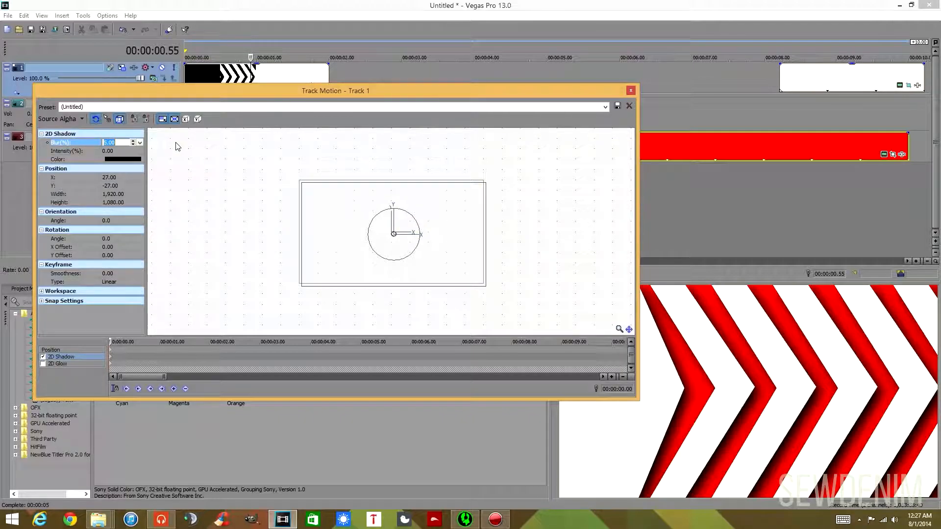
type("3")
key("Return")
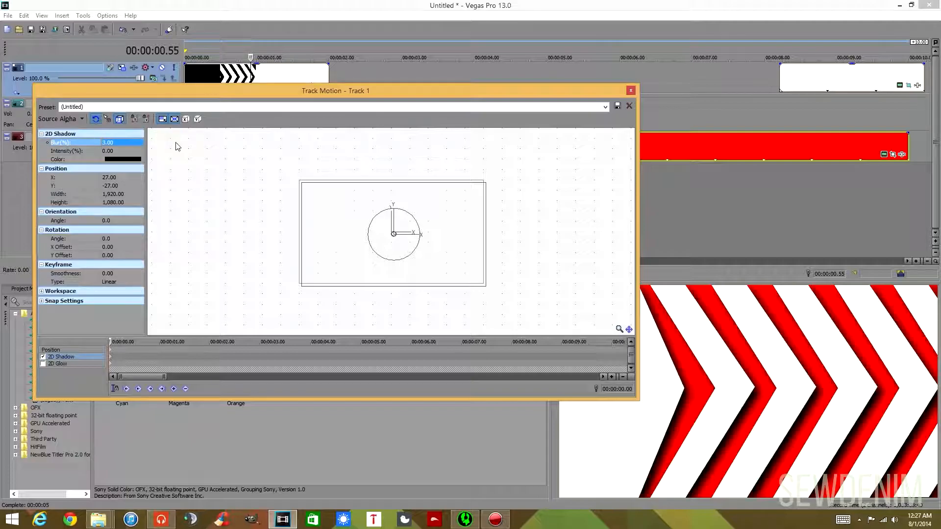
Step: Raise the 2D shadow on track 1 to a Y position of about -6.57
left_click(357, 246)
left_click_drag(360, 247, 358, 241)
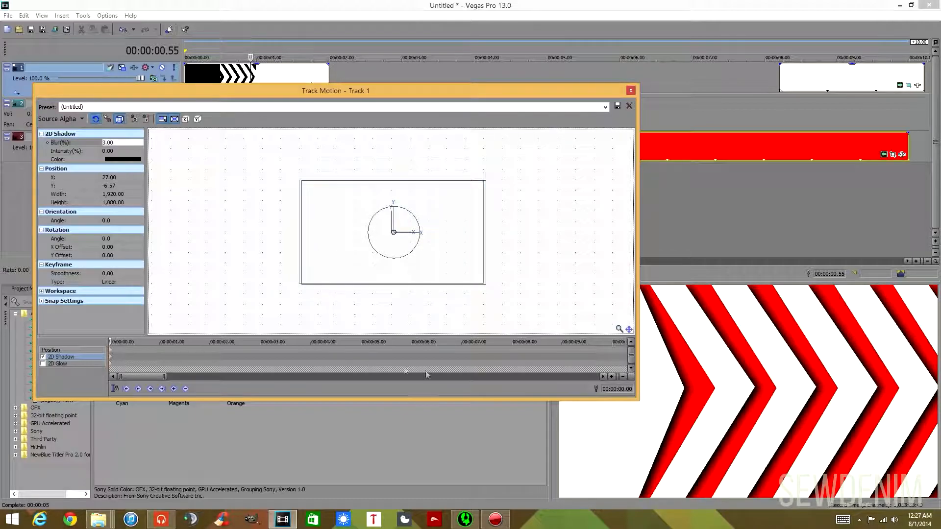
left_click(631, 91)
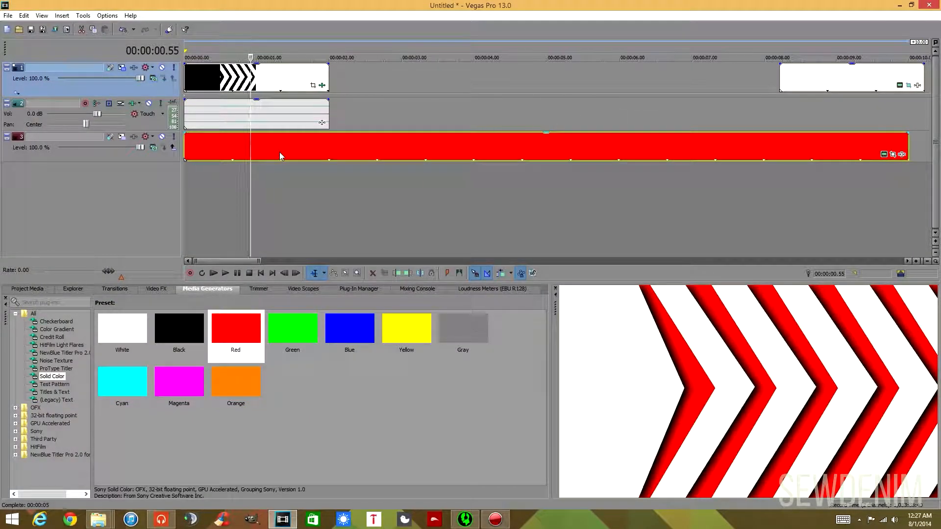
Step: Review the arrow clip's Chroma Keyer settings and compare the preview with the effect switched off and on again
left_click_drag(275, 149, 244, 149)
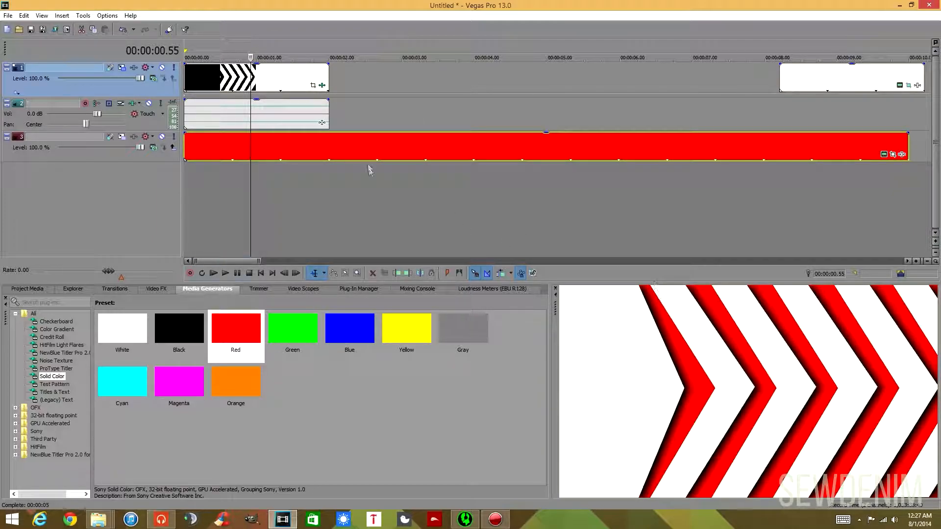
left_click(321, 86)
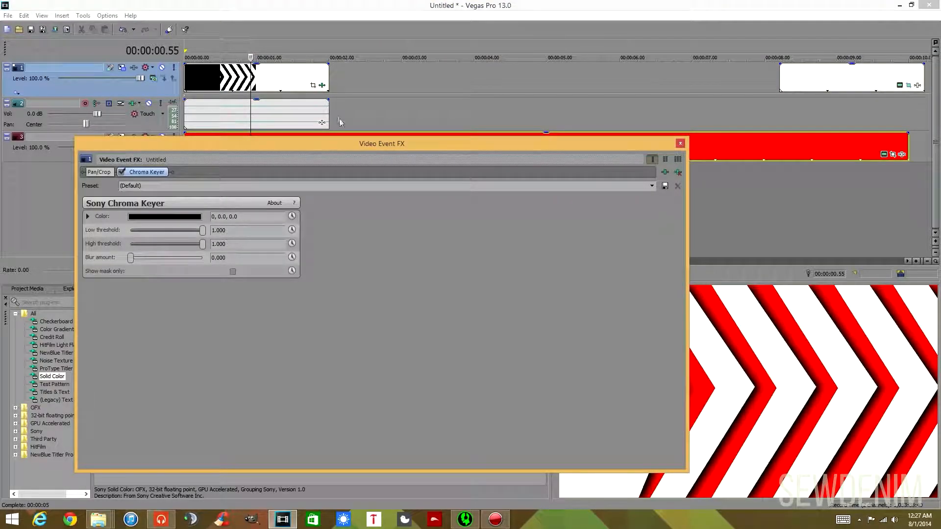
left_click(159, 218)
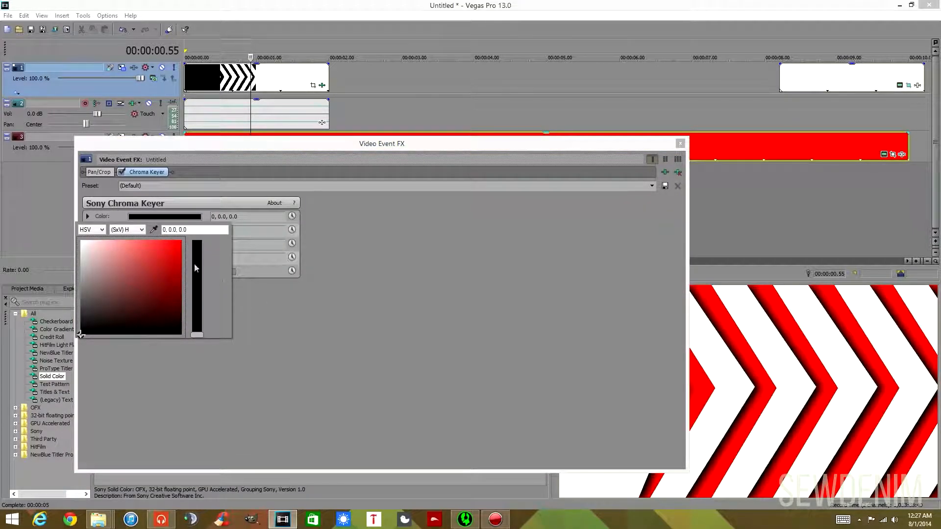
left_click(127, 175)
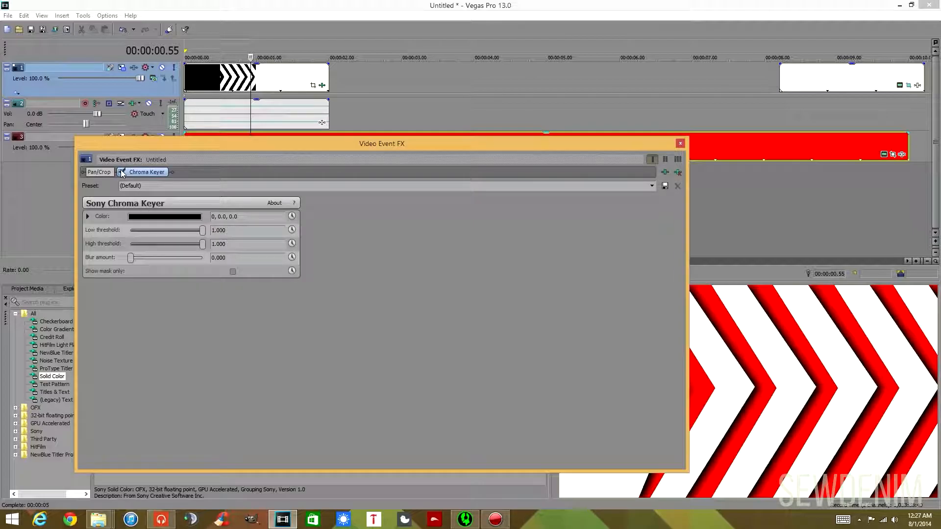
left_click(121, 171)
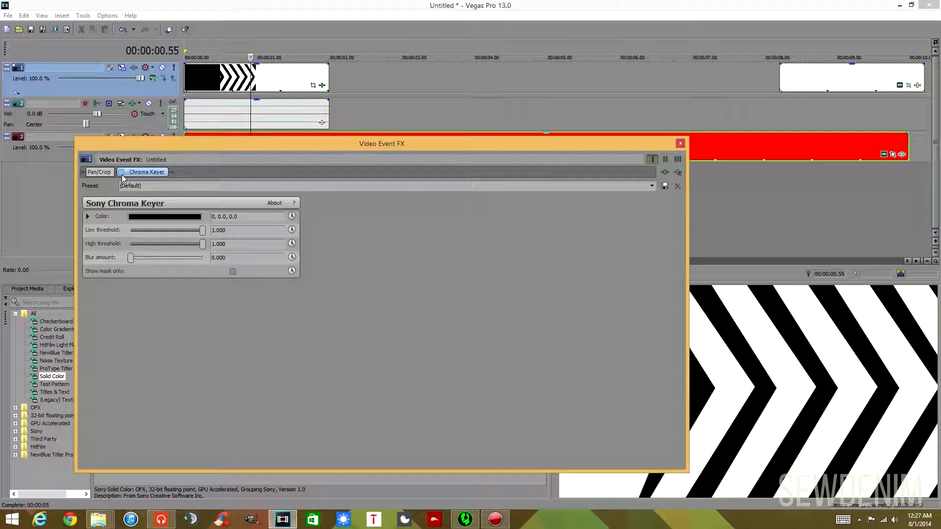
left_click(121, 172)
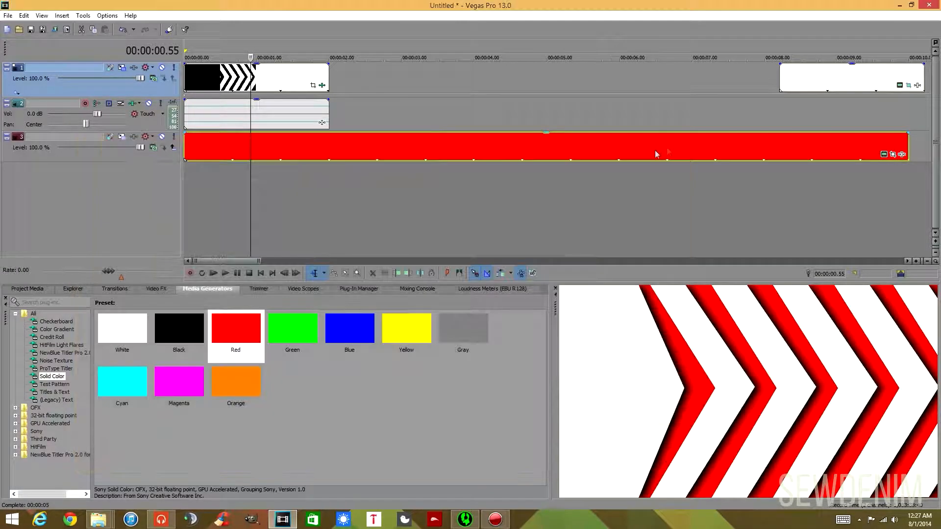
left_click(680, 143)
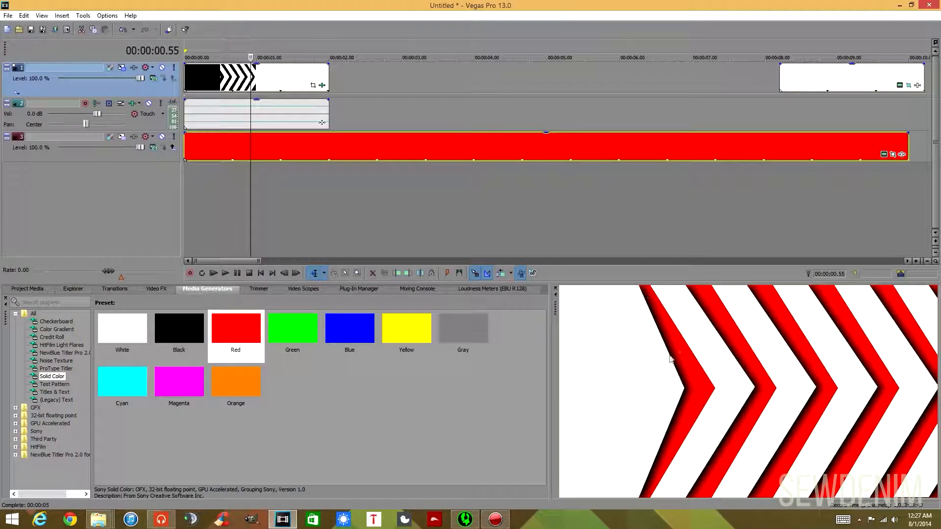
Step: Change the red solid color clip's color to white (1.0, 1.0, 1.0, 1.0)
left_click(893, 155)
left_click(124, 153)
left_click(137, 178)
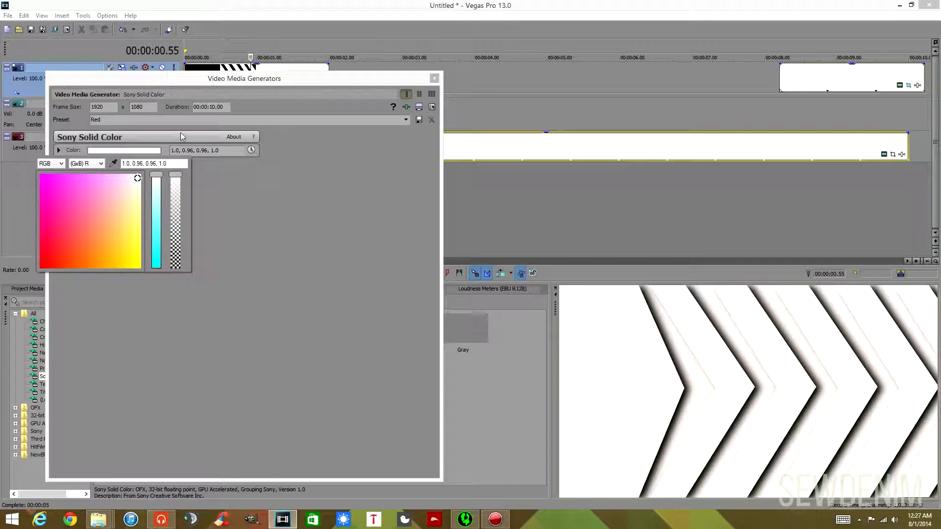
left_click_drag(136, 180, 165, 161)
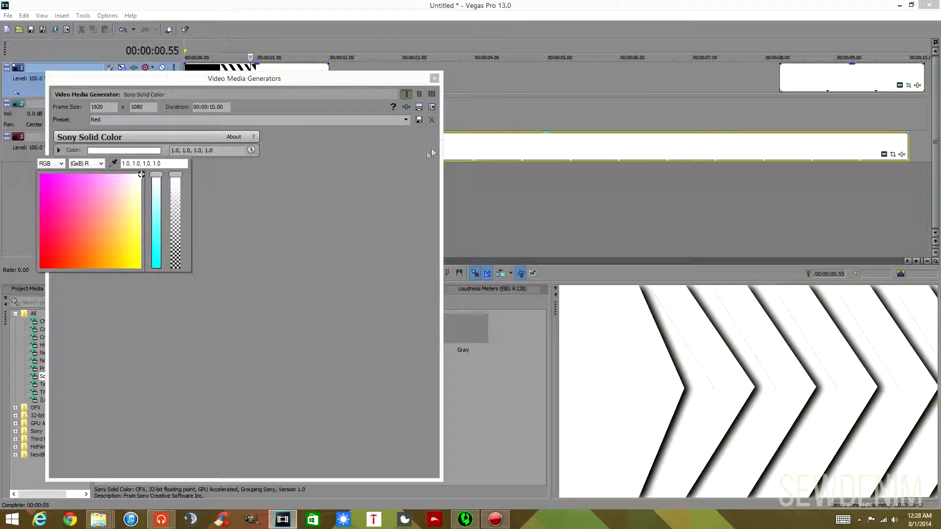
left_click(435, 81)
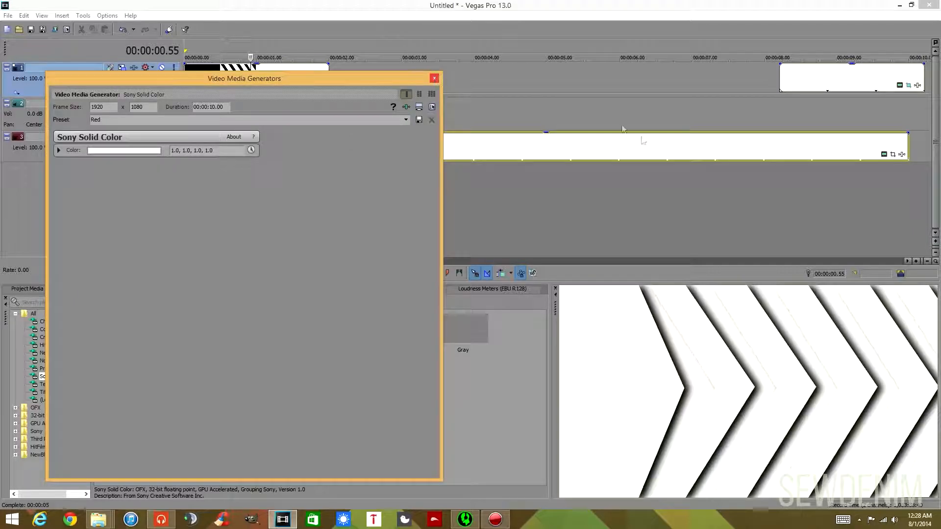
Step: Set the white solid color clip on track 3 to the slightly off-white color 1.0, 1.0, 0.97, 1.0
left_click(434, 79)
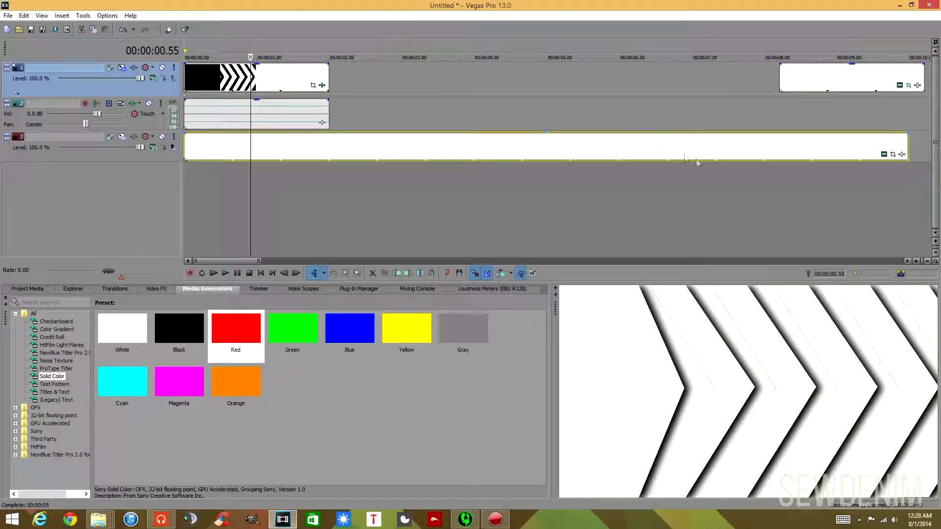
left_click(892, 154)
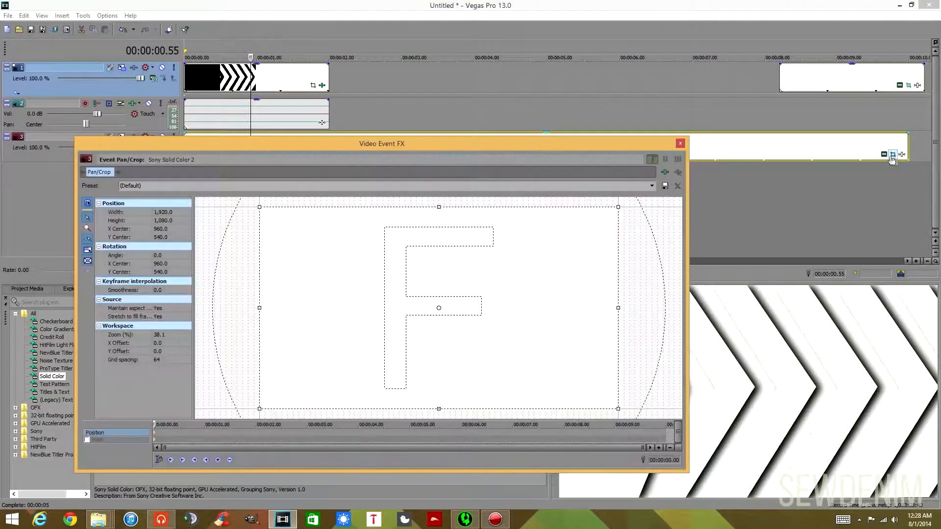
left_click(680, 143)
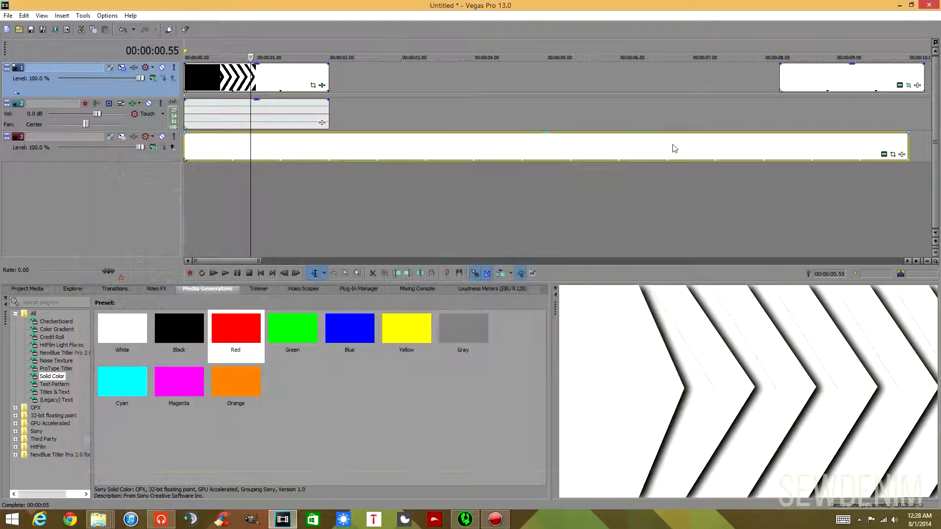
left_click(884, 154)
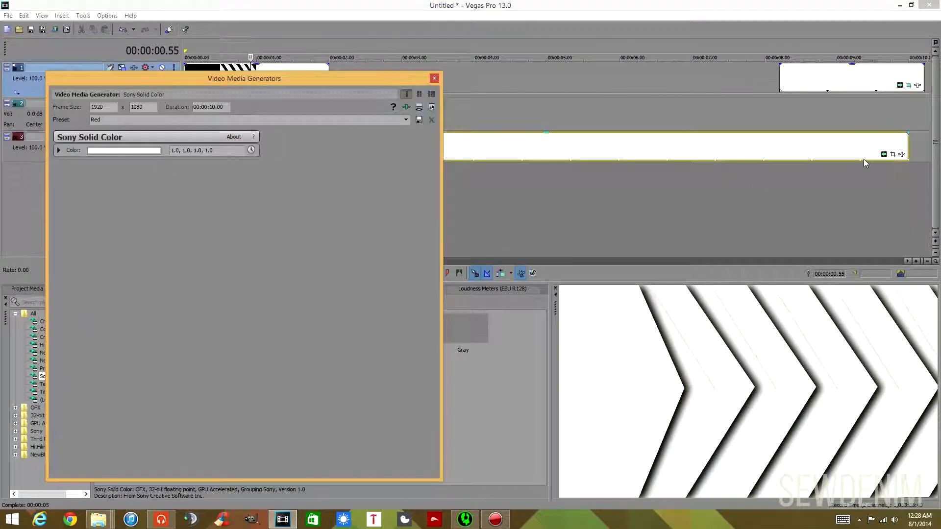
left_click(157, 151)
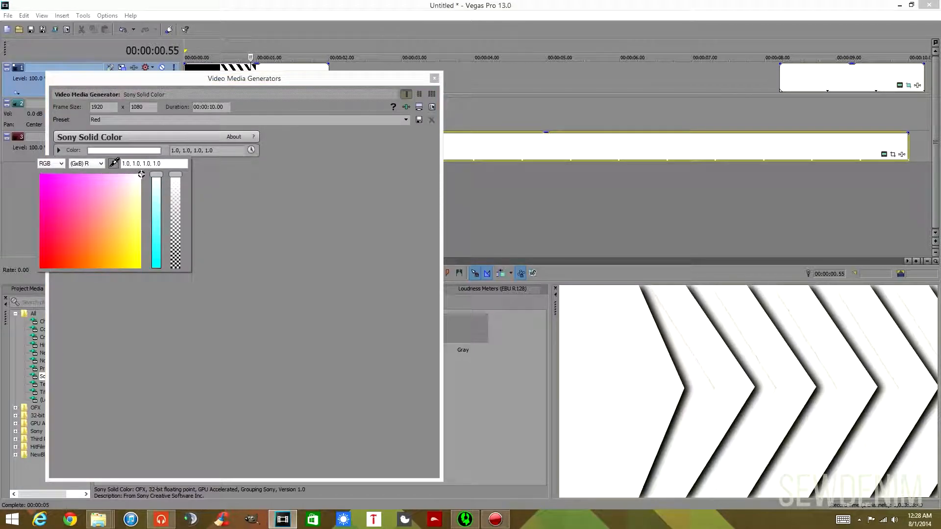
left_click(647, 389)
left_click(191, 378)
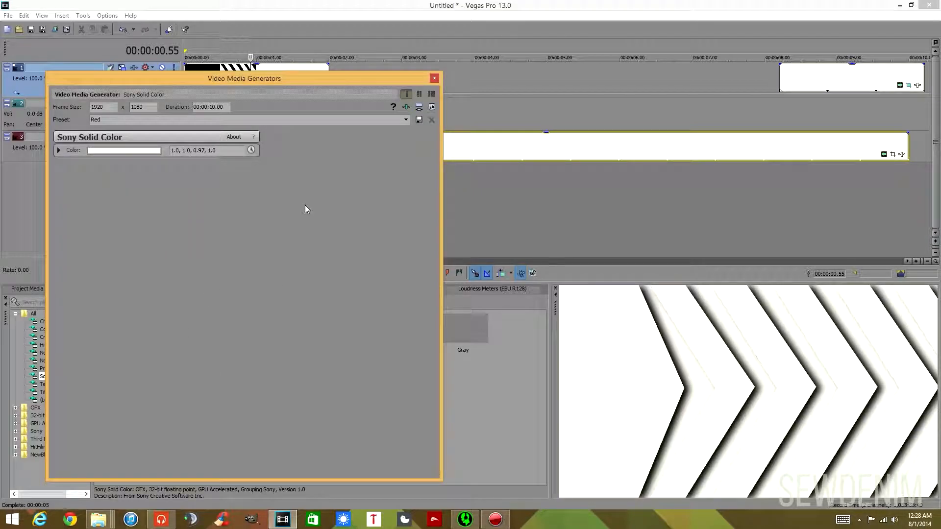
left_click(434, 78)
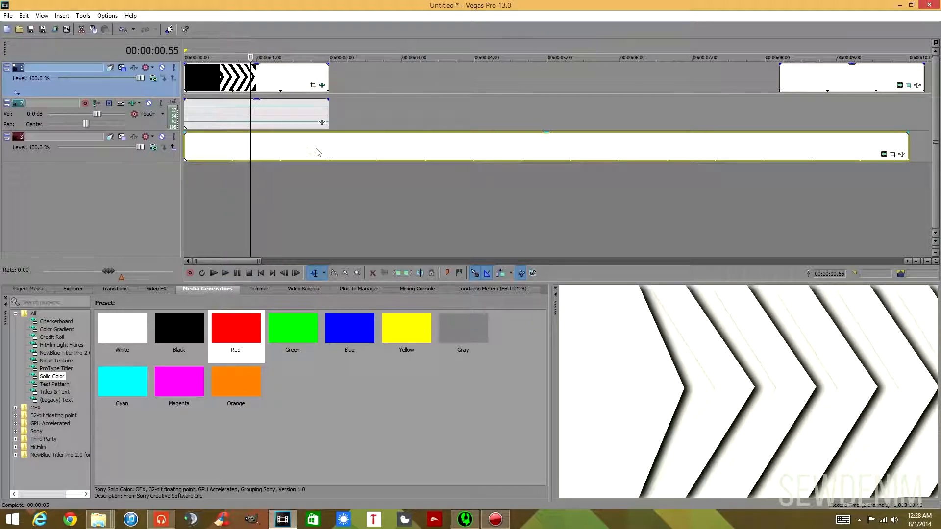
Step: Trim the track 3 solid color clip to the arrow clip's 2-second length and render that region as Untitled2.mp4
left_click_drag(911, 154, 330, 163)
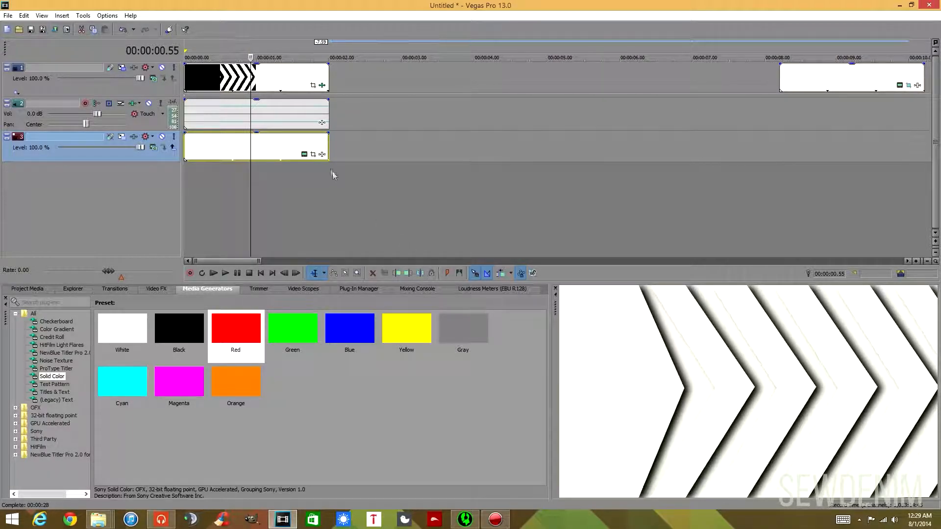
left_click_drag(328, 206, 186, 196)
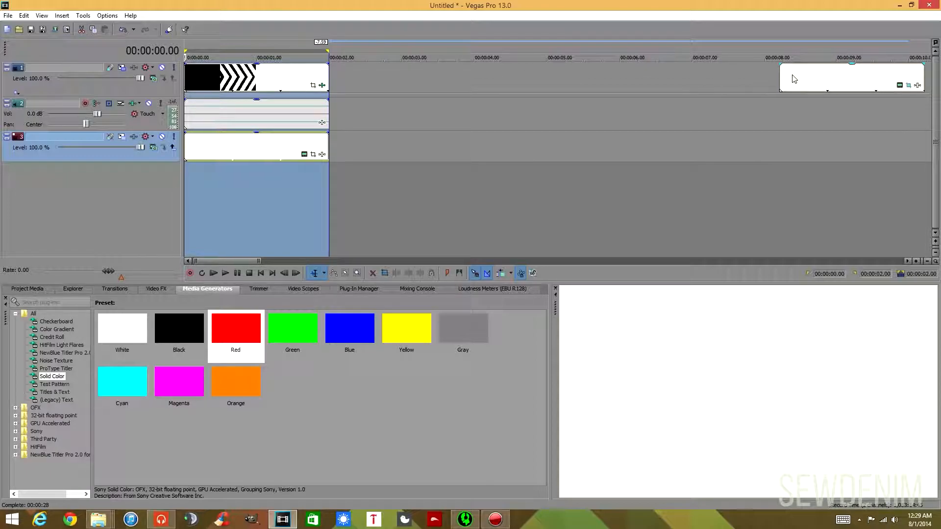
left_click(56, 30)
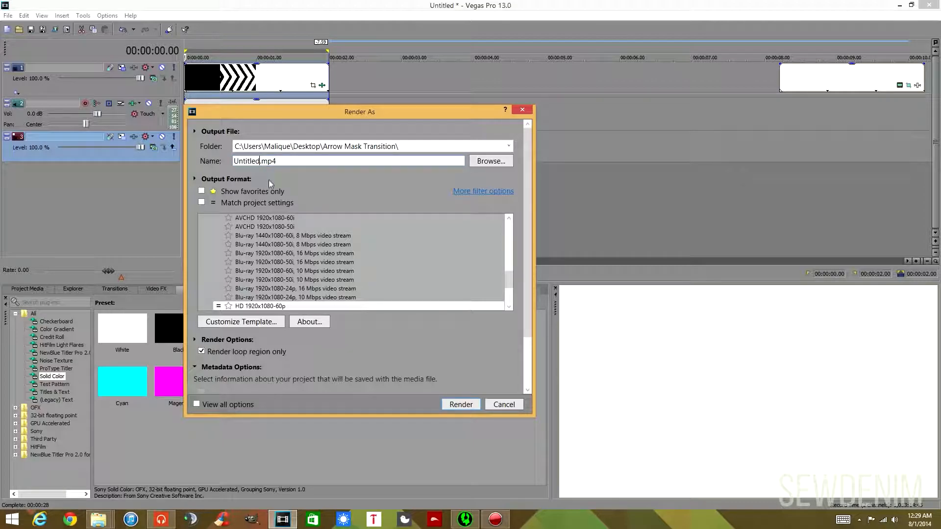
type("2")
left_click(457, 405)
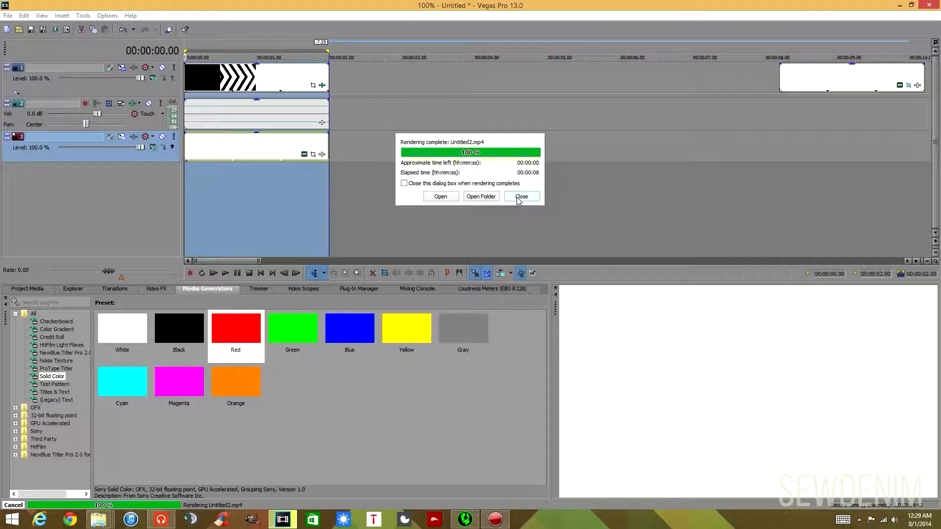
left_click(519, 198)
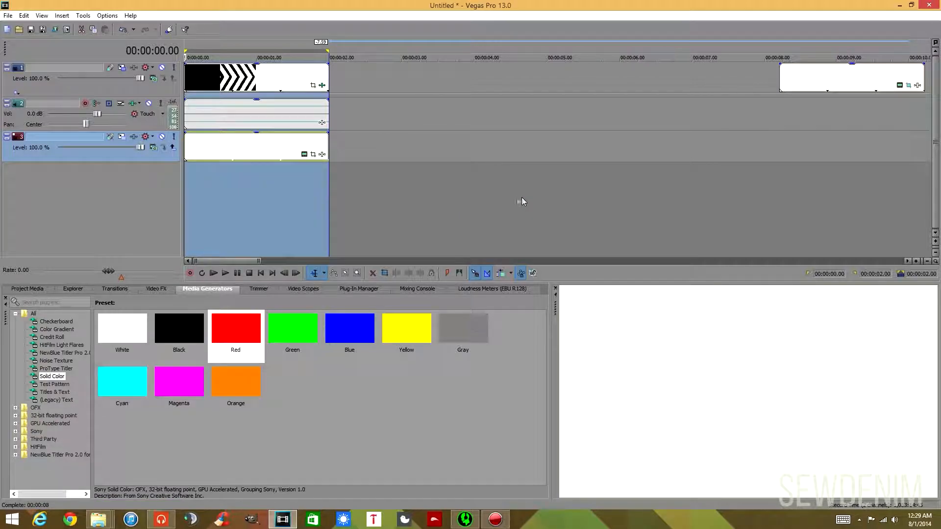
Step: Add the Blackpool pier and fiery orange images from OneDrive's Backgrounds Wallpapers HD folder to track 3, starting at about 5 seconds
left_click(899, 5)
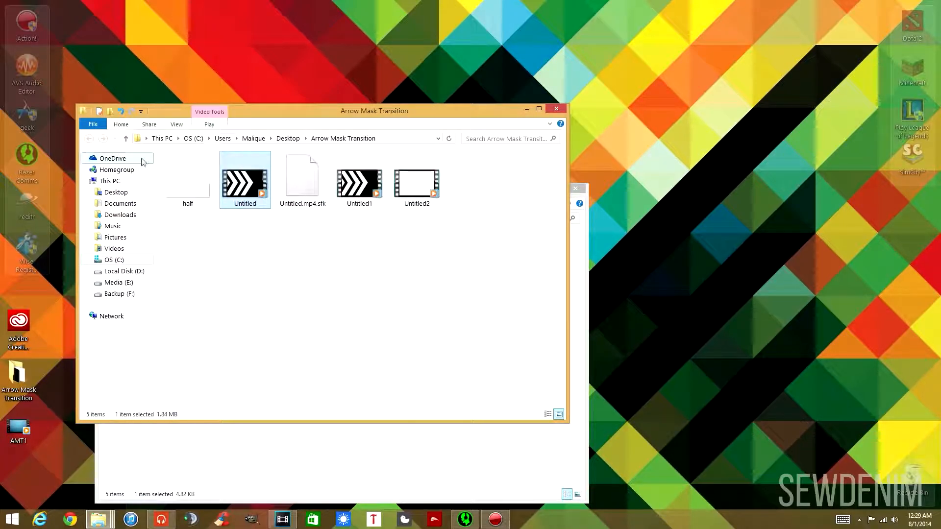
left_click(103, 159)
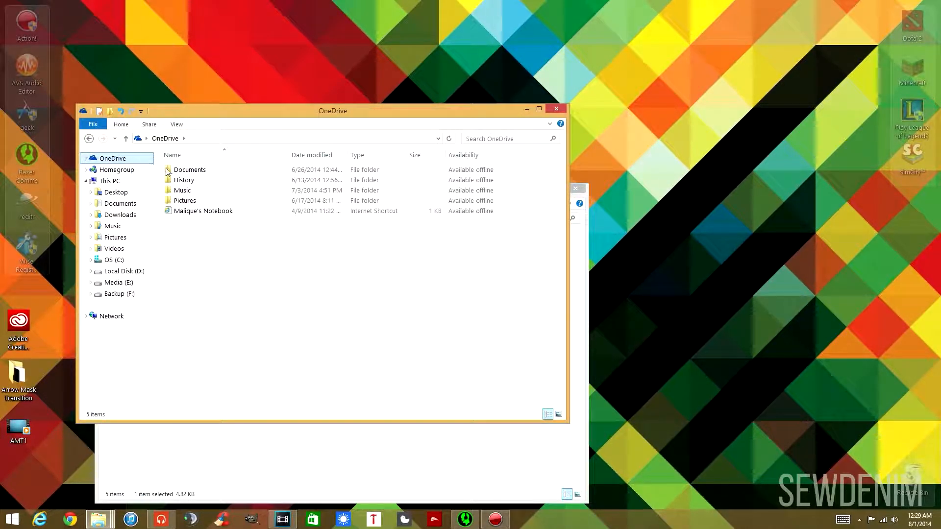
double_click(185, 202)
double_click(185, 202)
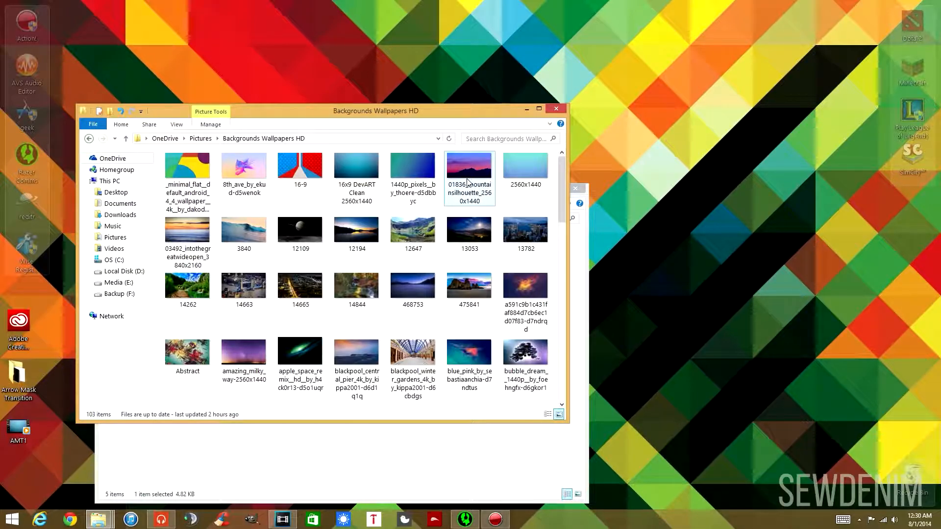
left_click(524, 299)
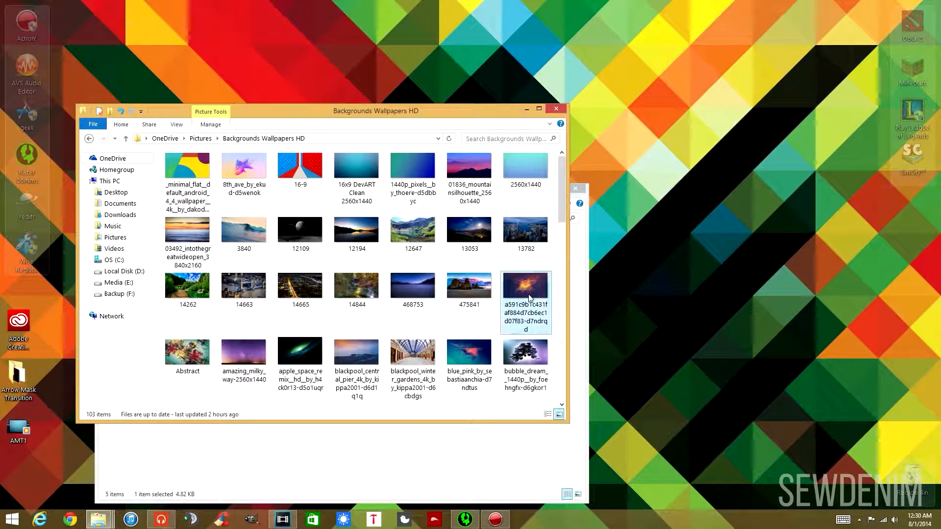
left_click(369, 343)
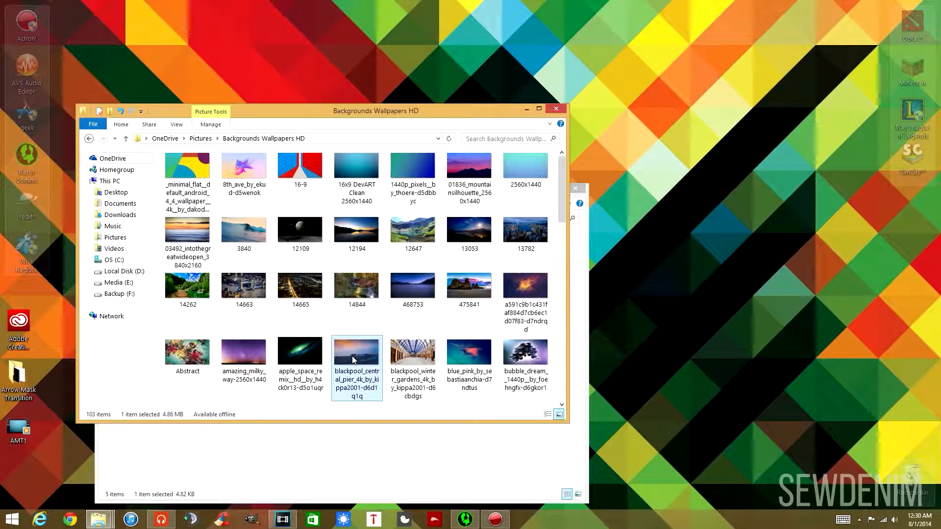
left_click(502, 300, "ctrl")
left_click_drag(350, 372, 573, 144)
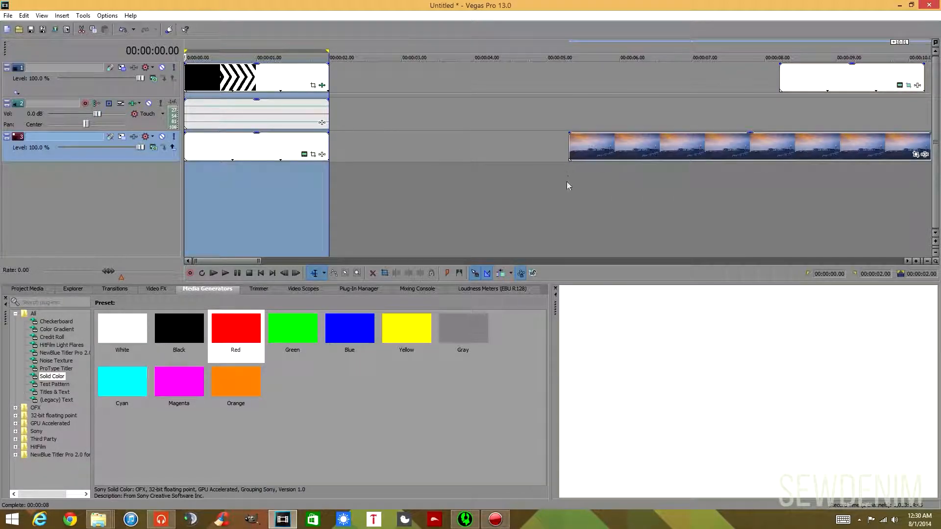
Step: Compare the pier and fiery orange image clips on track 3 in the preview
left_click(612, 200)
scroll(564, 196, "down", 4)
scroll(421, 182, "up", 2)
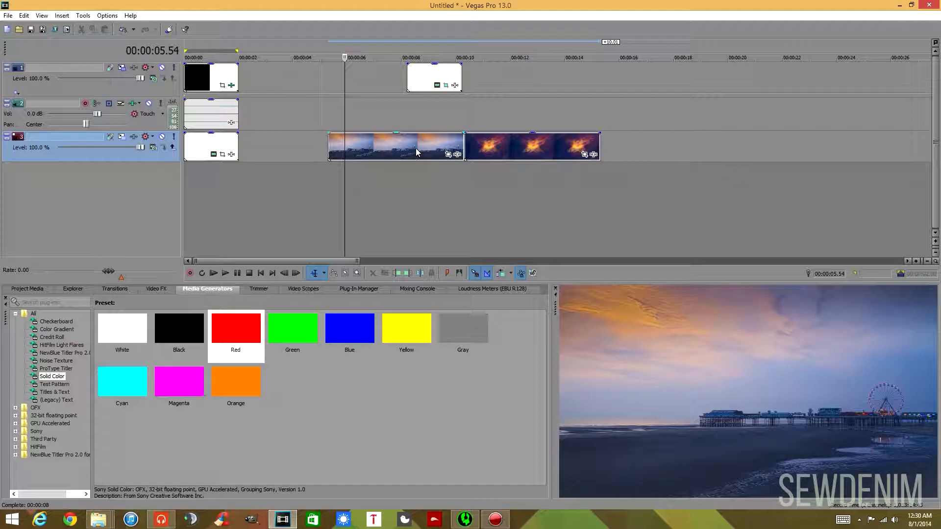
left_click(524, 154)
left_click(378, 149)
left_click(528, 144)
scroll(238, 159, "up", 3)
scroll(199, 202, "down", 5)
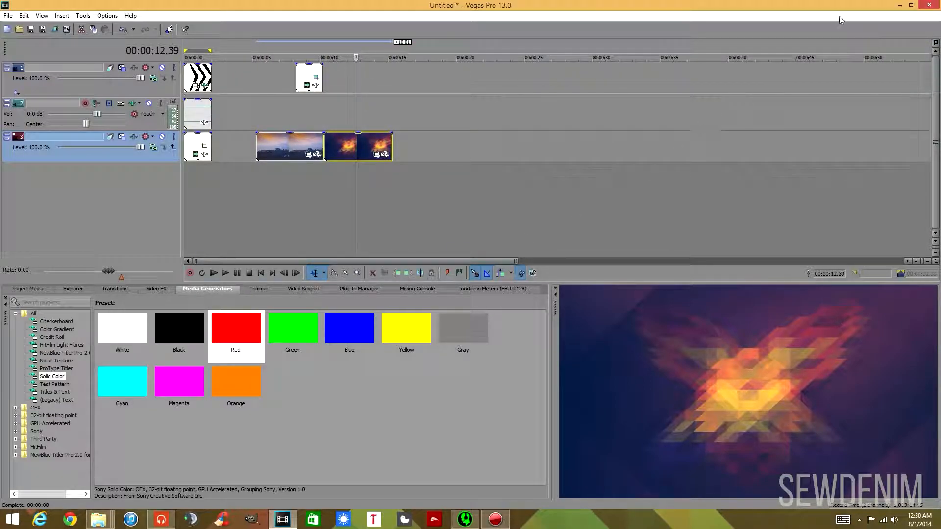
Step: Add the rendered videos Untitled and Untitled2 from the Arrow Mask Transition folder to tracks 1 and 2, after the image clips
left_click(899, 5)
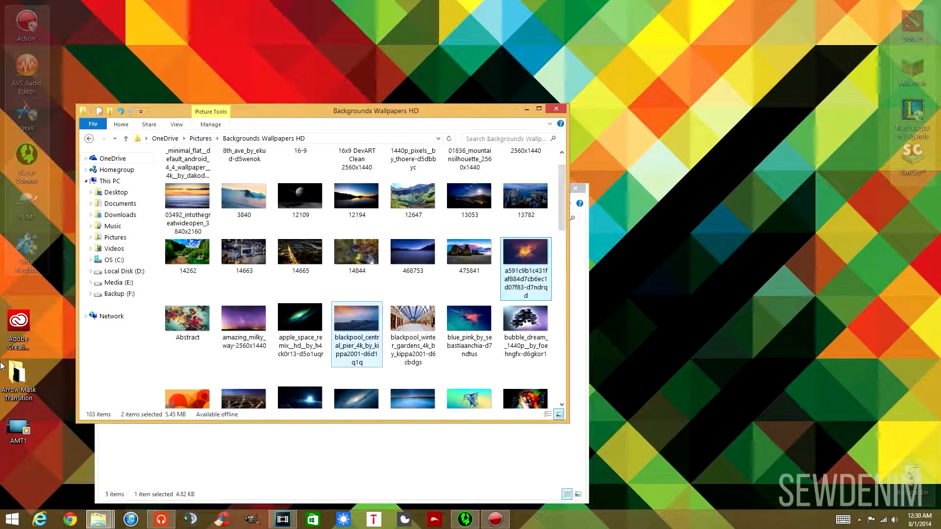
double_click(14, 374)
left_click_drag(277, 197, 340, 148)
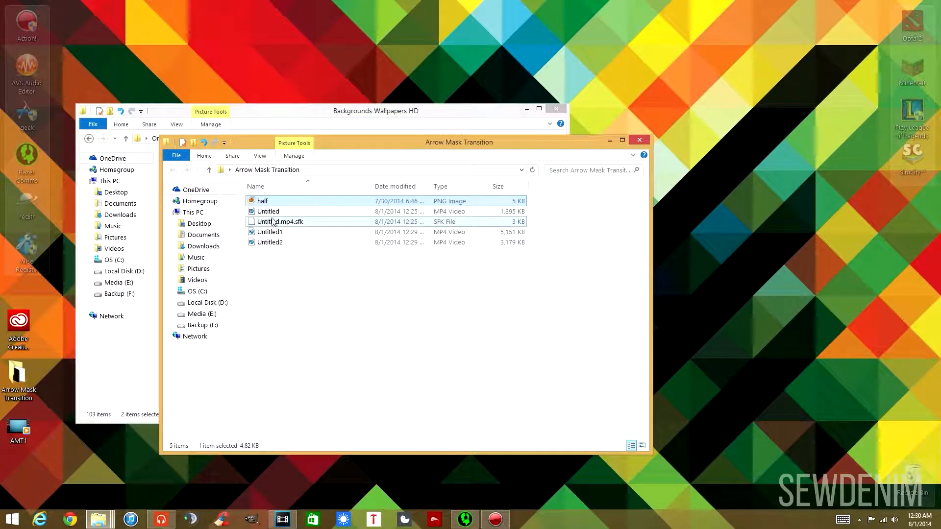
left_click(272, 212)
left_click(273, 242, "ctrl")
left_click_drag(273, 216, 418, 114)
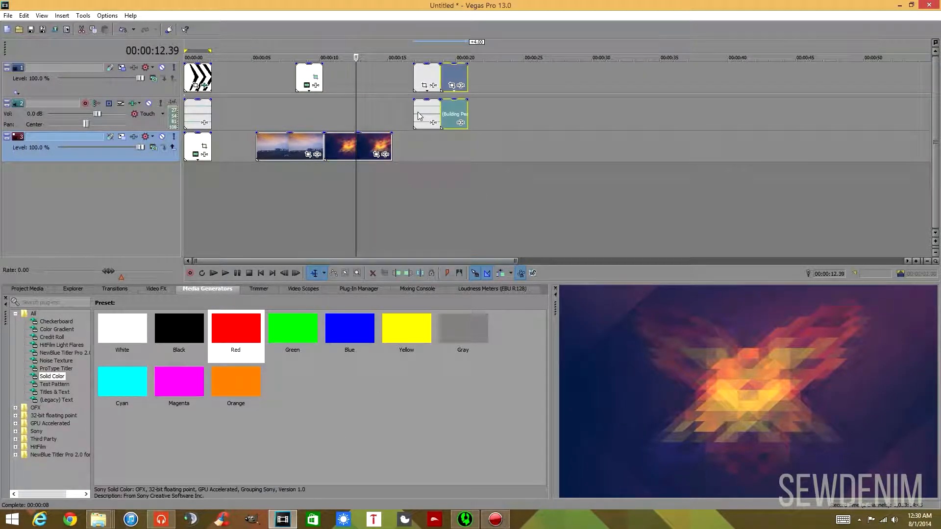
Step: Delete the old arrow clip and the white solid color clip at the start of the timeline
left_click(190, 77)
key("Delete")
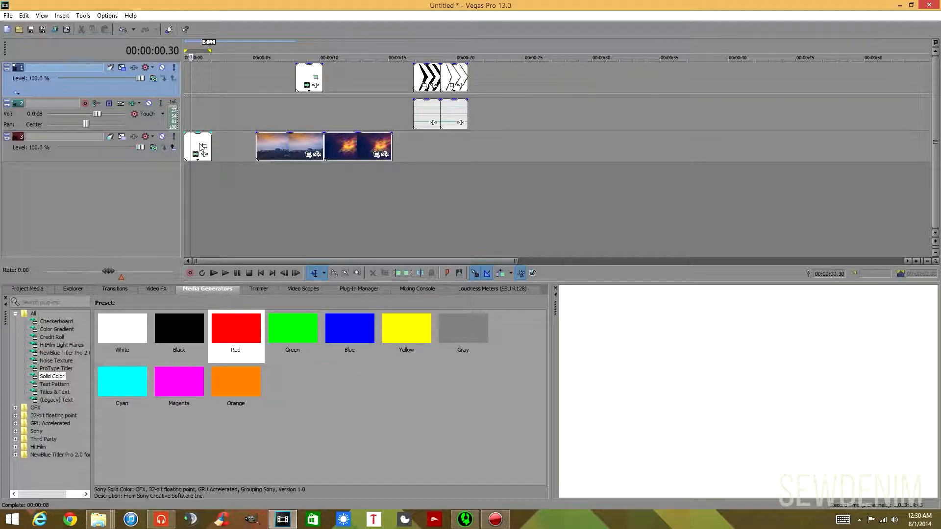
left_click(202, 150)
key("Delete")
Step: Move the remaining white solid color clip from track 1 to track 3, just after the rendered arrow clips
left_click(441, 79)
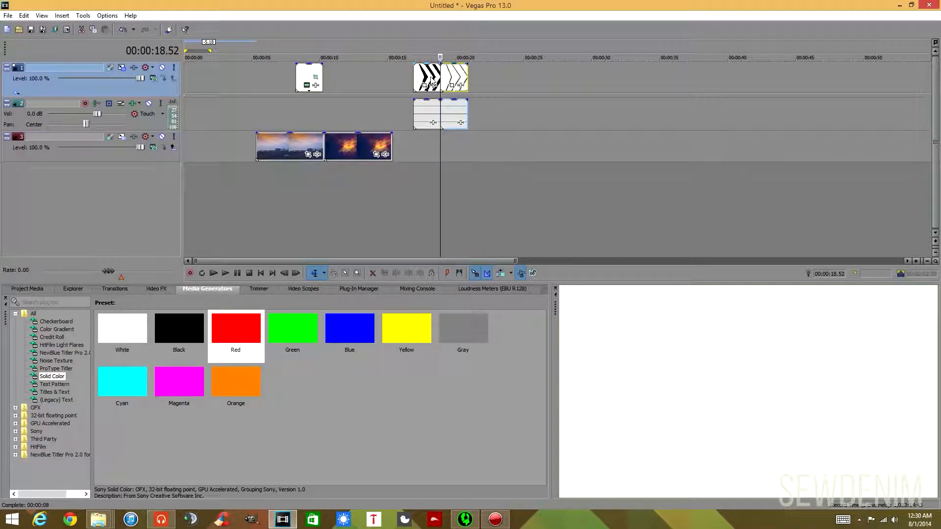
scroll(409, 100, "up", 3)
scroll(300, 127, "down", 4)
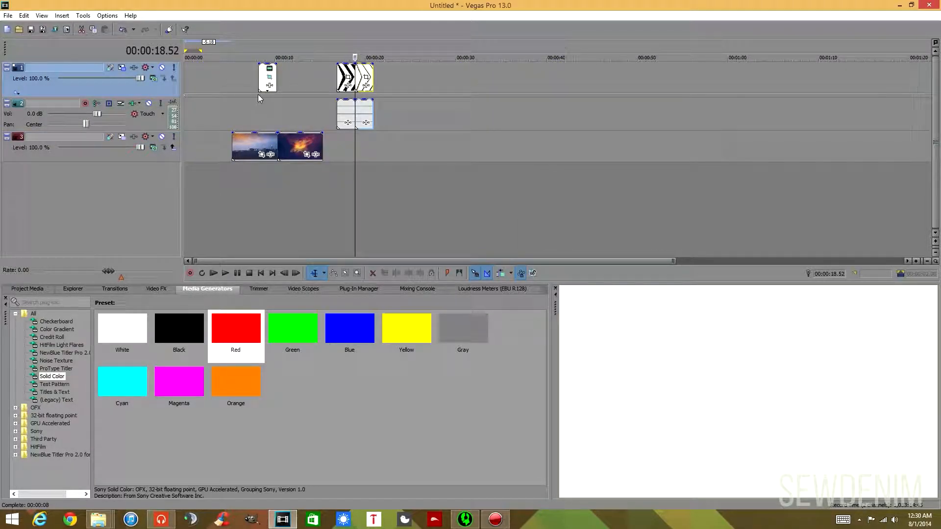
left_click_drag(265, 88, 384, 150)
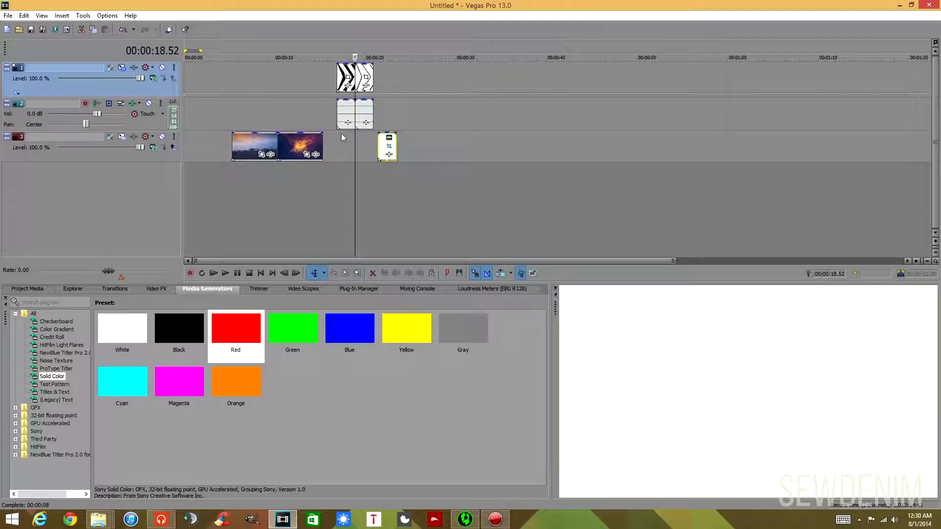
Step: Delete audio track 2 together with the audio of the rendered arrow clips
scroll(314, 112, "up", 3)
left_click(152, 120)
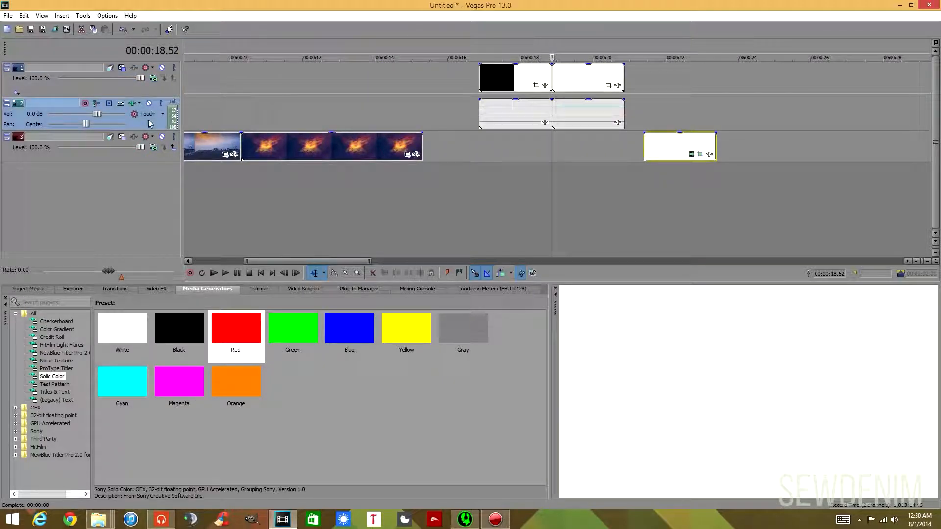
key("Delete")
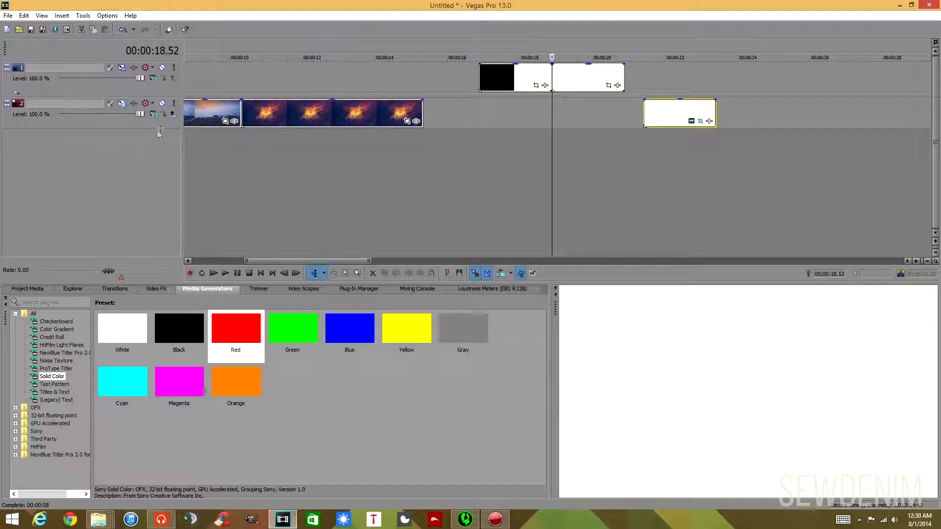
Step: Move the pier image clip down to a new track 4 and make empty track 3 a compositing child of track 2
left_click_drag(196, 127, 200, 200)
left_click(154, 146)
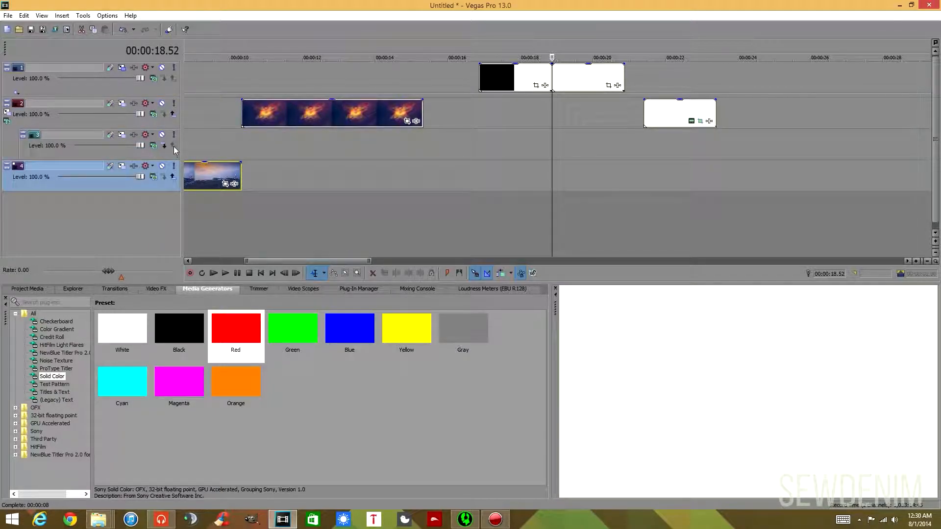
left_click(189, 143)
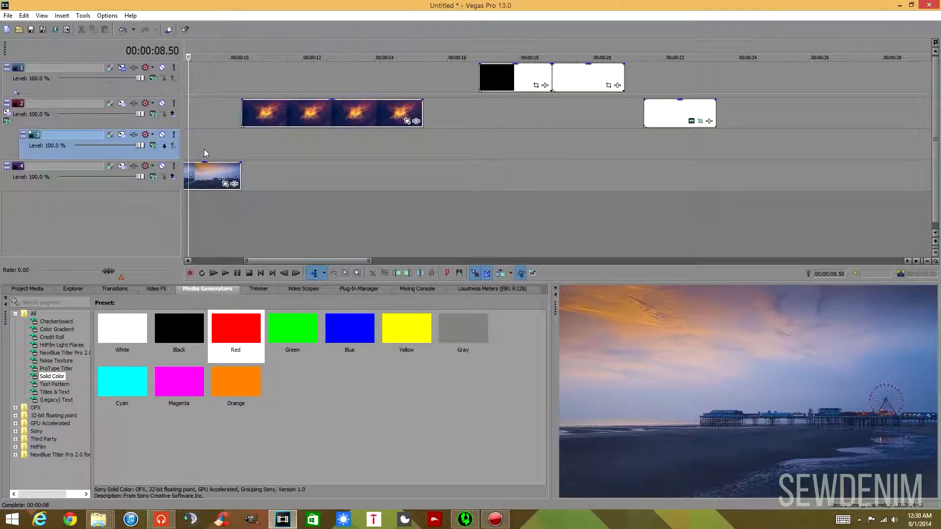
Step: Move both image clips to the start of the timeline, with the fiery orange image on track 3 above the pier on track 4
scroll(195, 122, "up", 5)
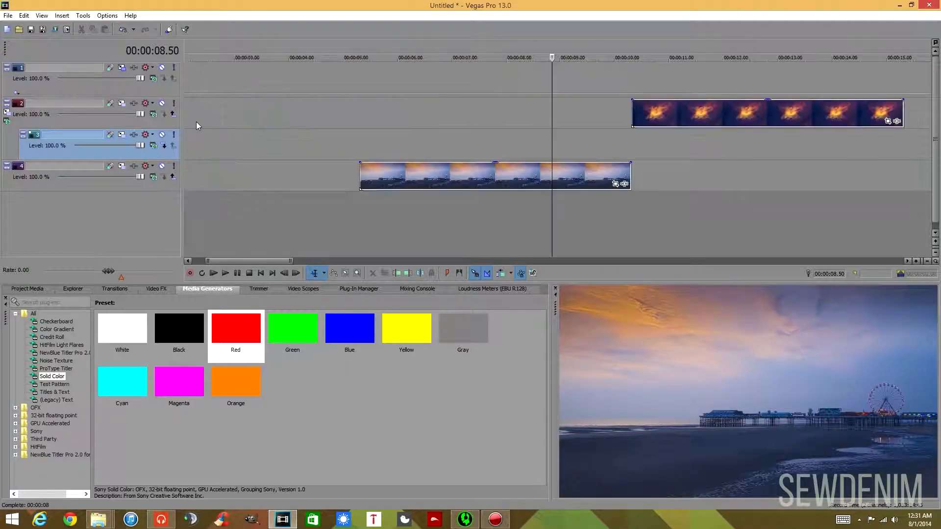
scroll(208, 131, "down", 5)
left_click_drag(394, 181, 201, 183)
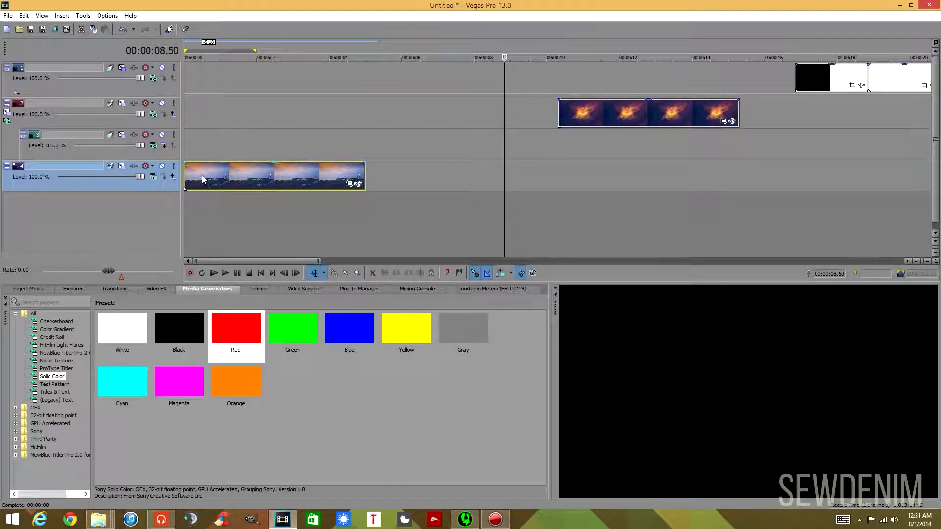
left_click(597, 113)
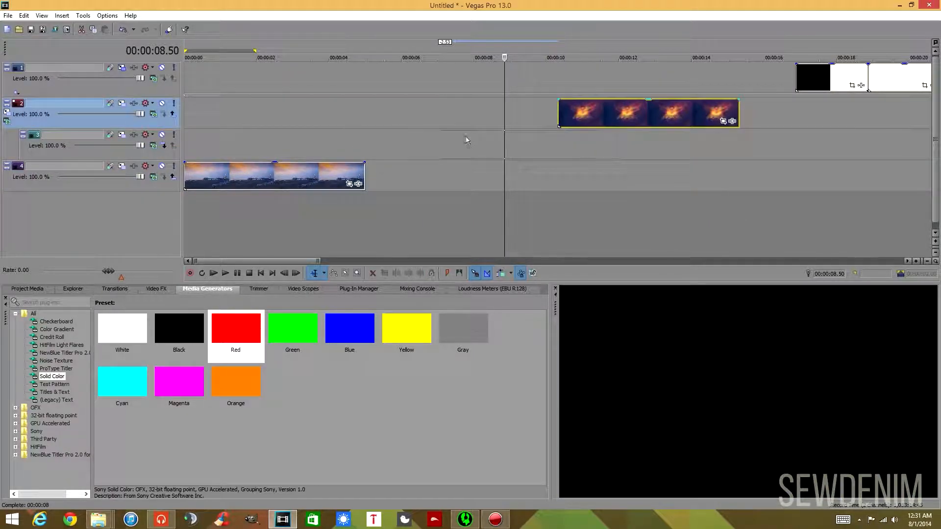
left_click_drag(211, 148, 206, 148)
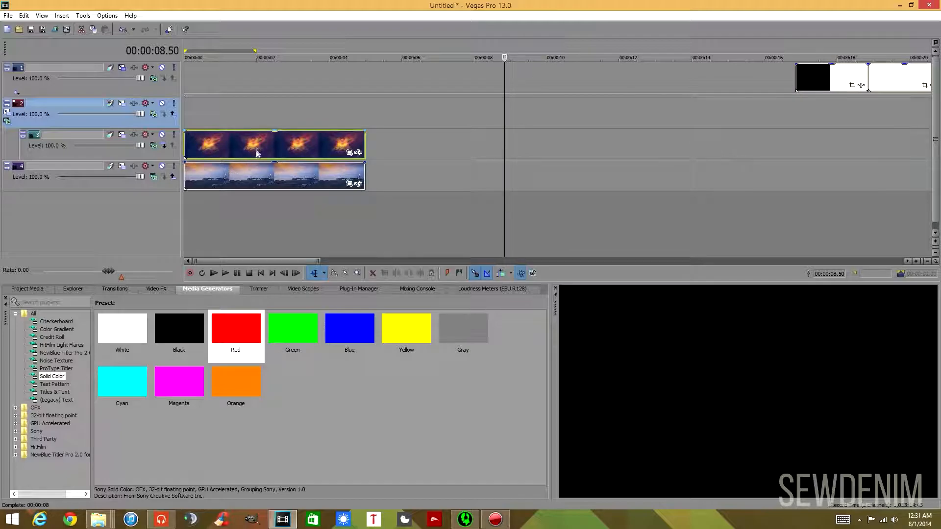
Step: Move the black-and-white arrow mask clip from track 1 to the start of track 2, above the fiery orange image
scroll(236, 150, "down", 4)
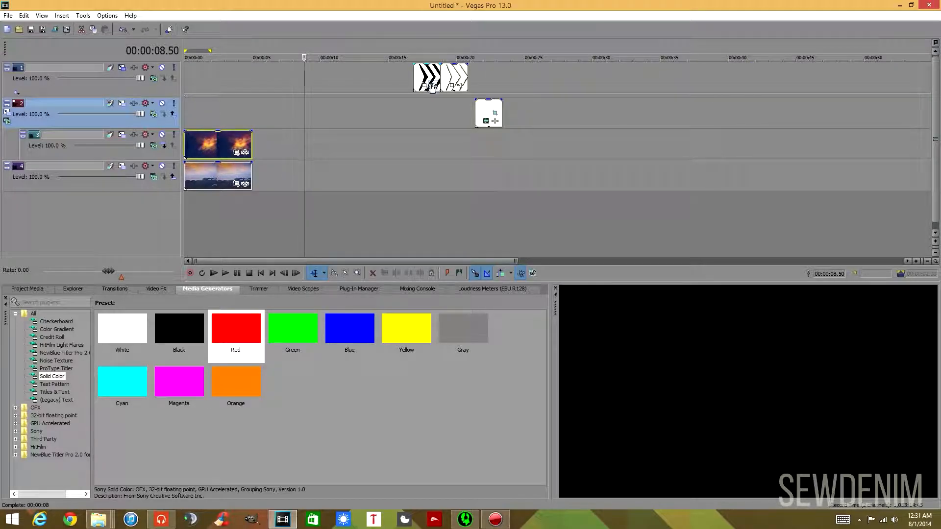
left_click_drag(428, 78, 264, 112)
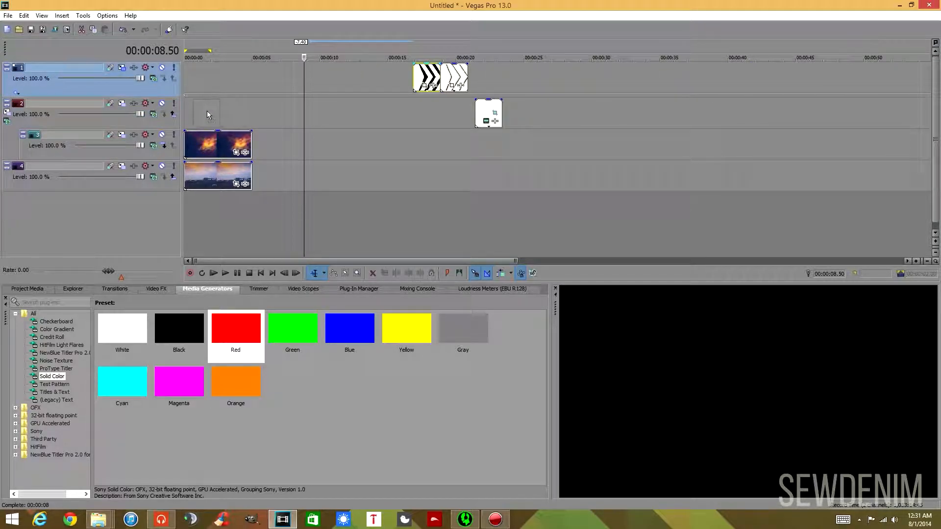
left_click_drag(206, 114, 206, 115)
left_click(195, 117)
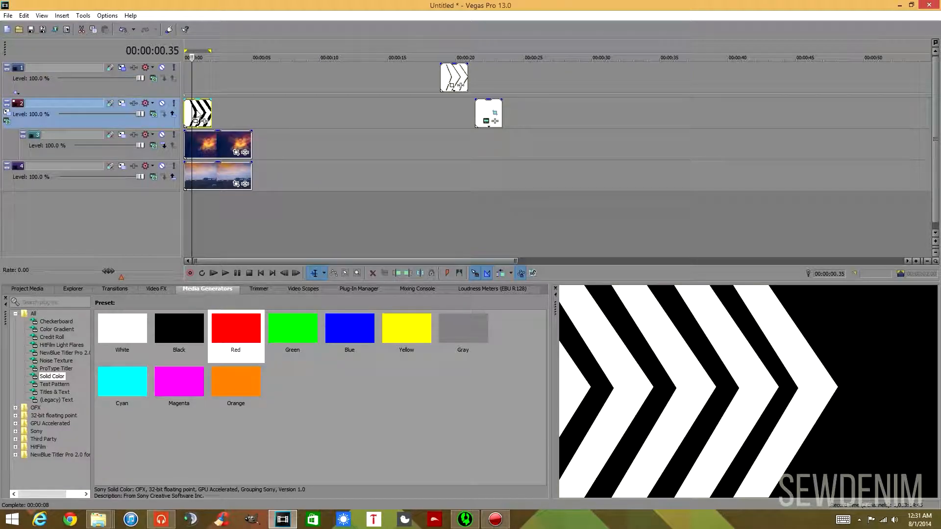
scroll(195, 116, "up", 5)
Step: Move the drop-shadow arrow clip to the start of track 1, aligned with the mask clip on track 2
scroll(255, 115, "down", 5)
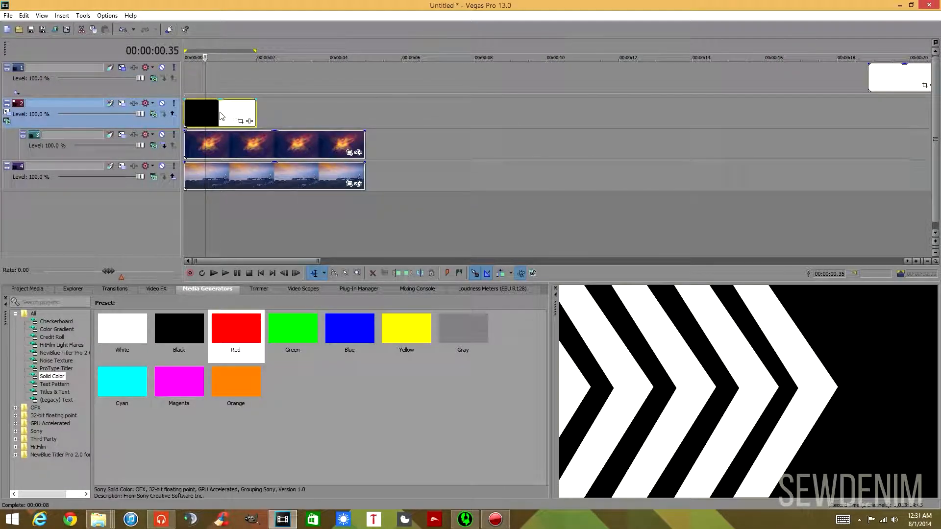
left_click_drag(451, 81, 196, 81)
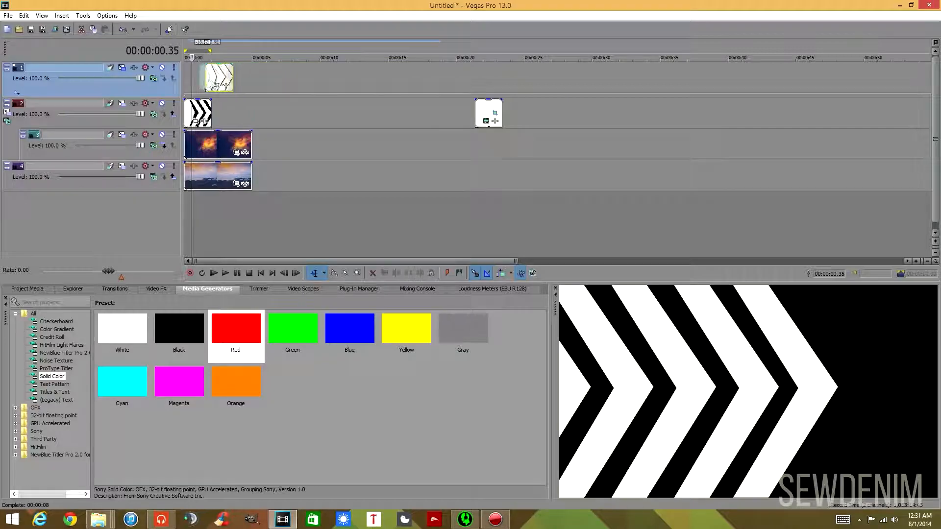
scroll(258, 89, "up", 5)
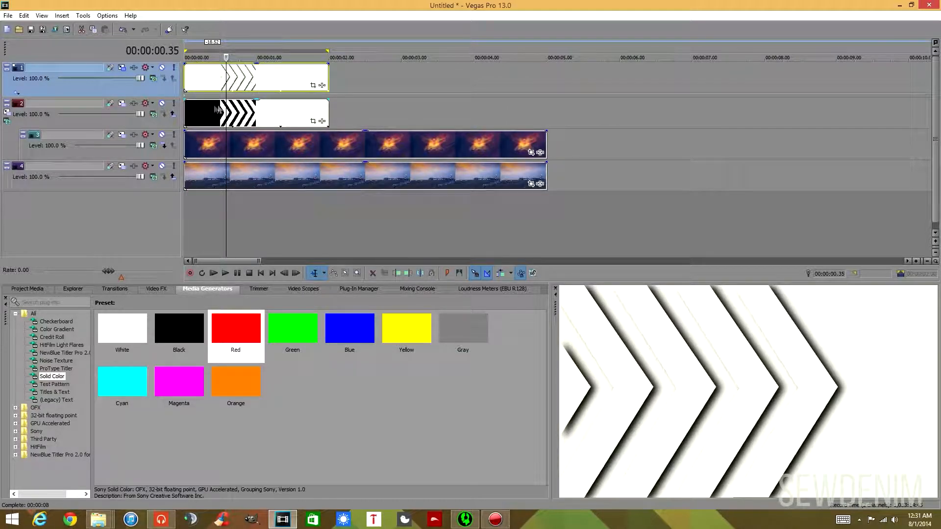
Step: Set the compositing modes of tracks 1 and 2 to Multiply (Mask)
left_click(153, 79)
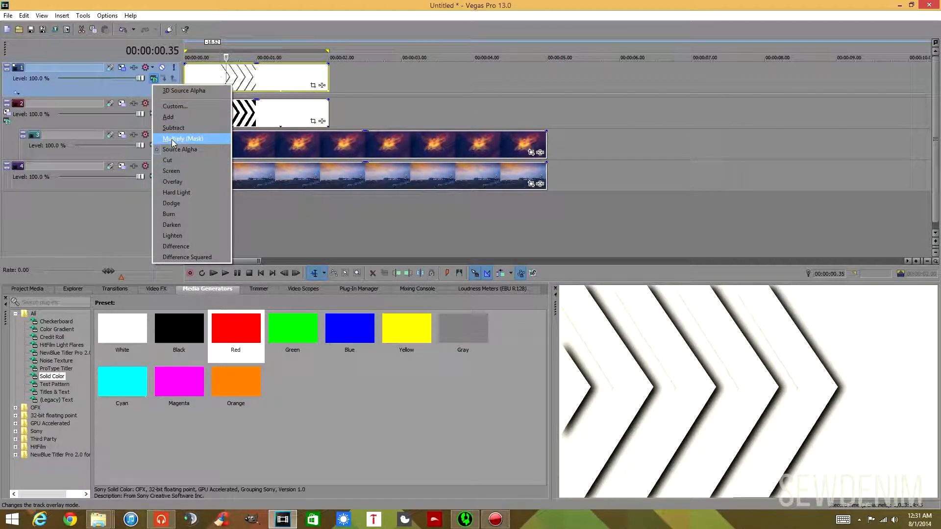
left_click(171, 139)
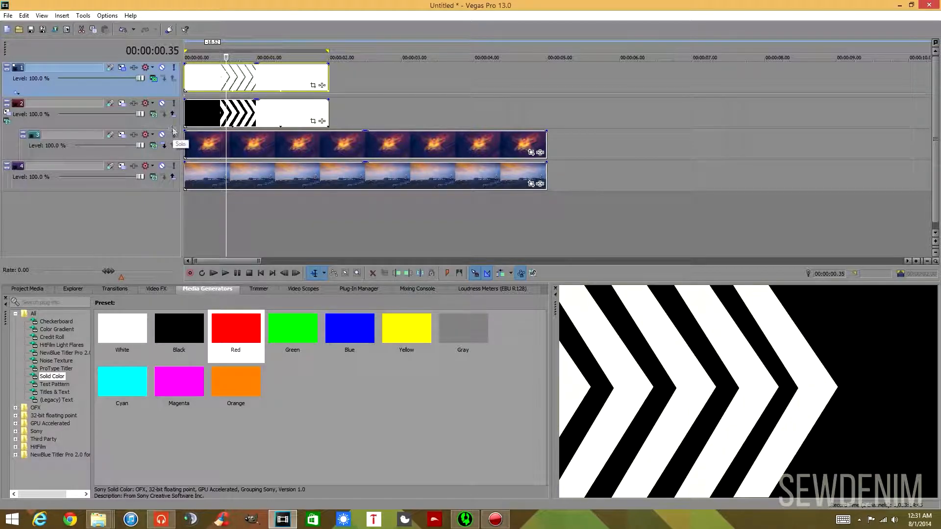
left_click(154, 114)
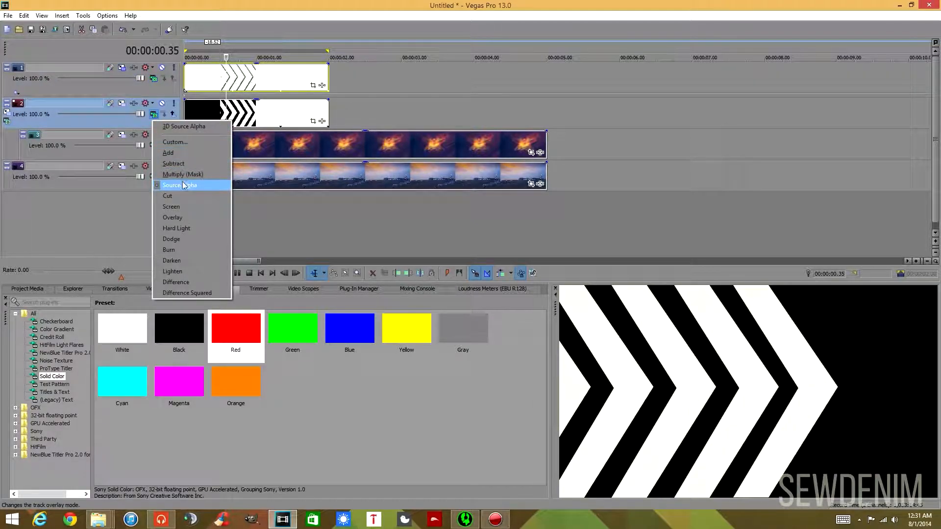
left_click(185, 174)
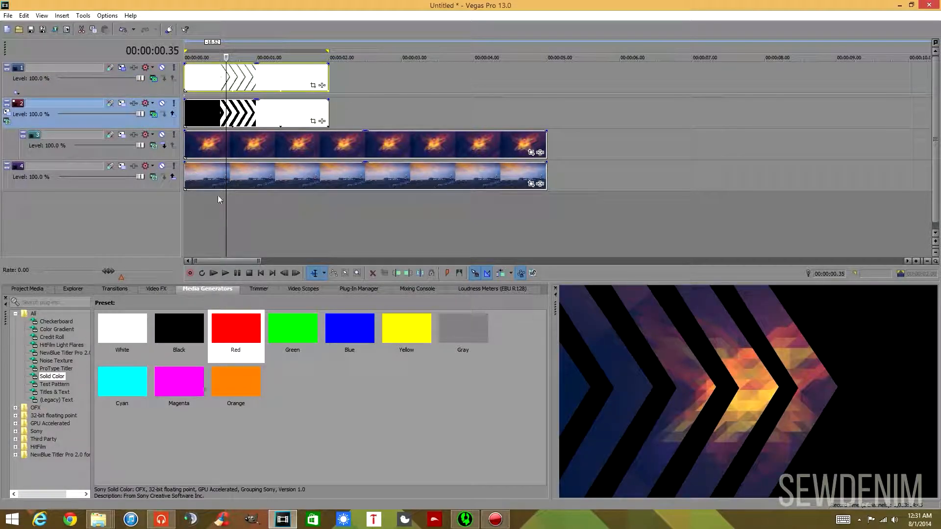
Step: Play the masked composite from the start and check the compositing modes of tracks 3 and 2
left_click(186, 218)
key("space")
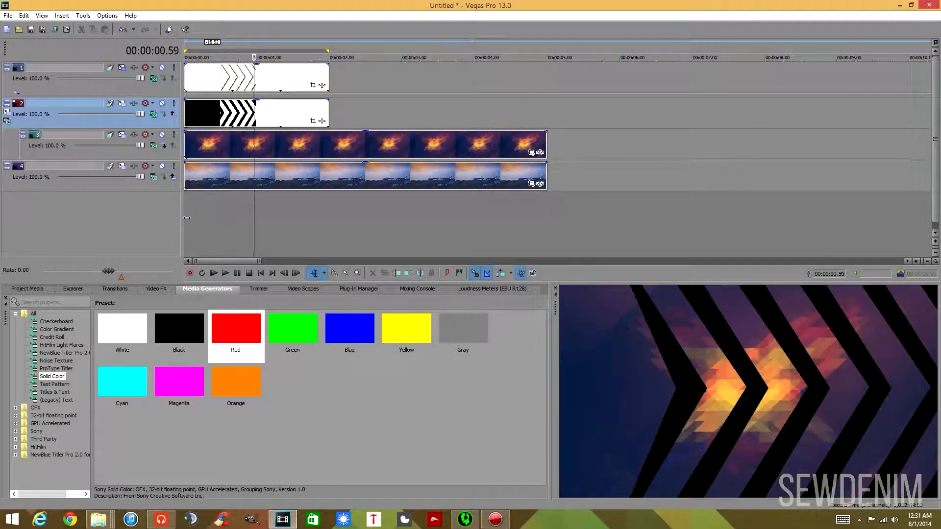
key("Return")
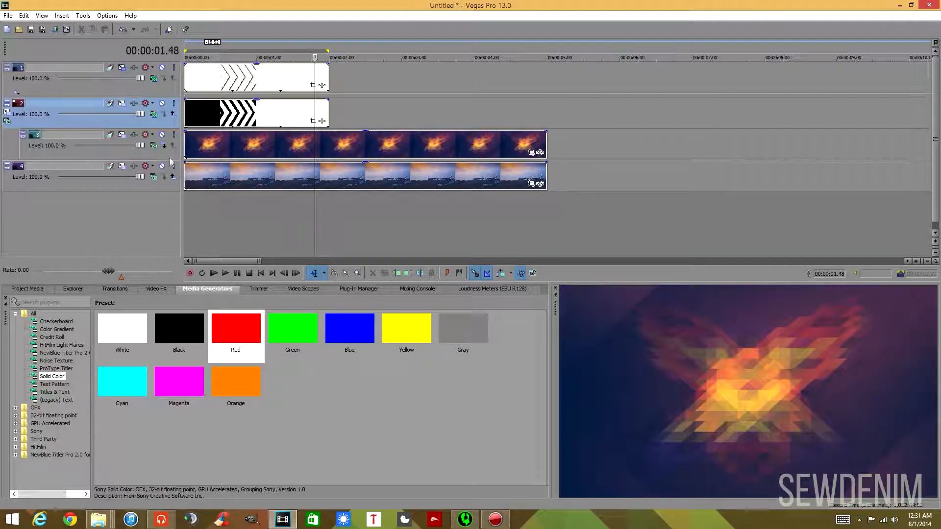
left_click(153, 146)
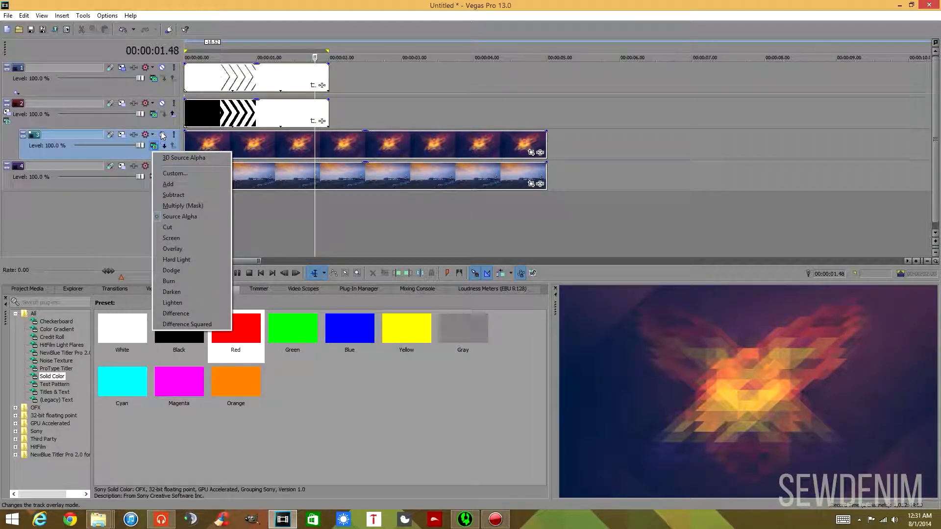
left_click(154, 116)
left_click(154, 116)
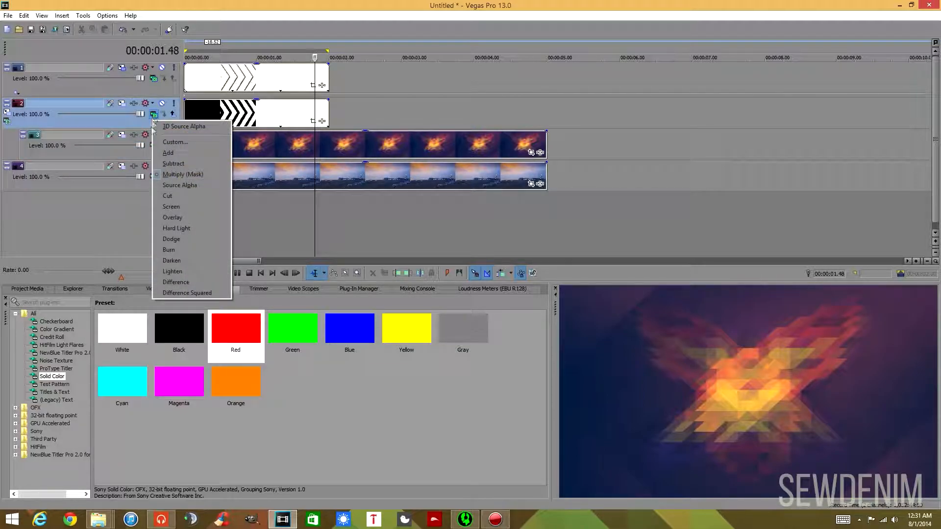
left_click(119, 222)
Step: Trim the fiery orange image and the pier image to end with the arrow clips at 2 seconds
left_click_drag(542, 143, 332, 140)
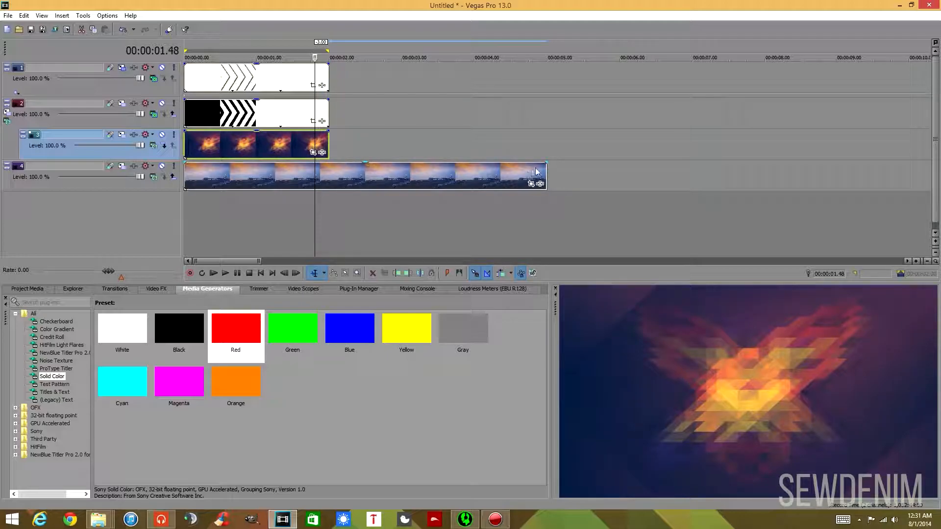
left_click(545, 174)
left_click_drag(545, 174, 497, 173)
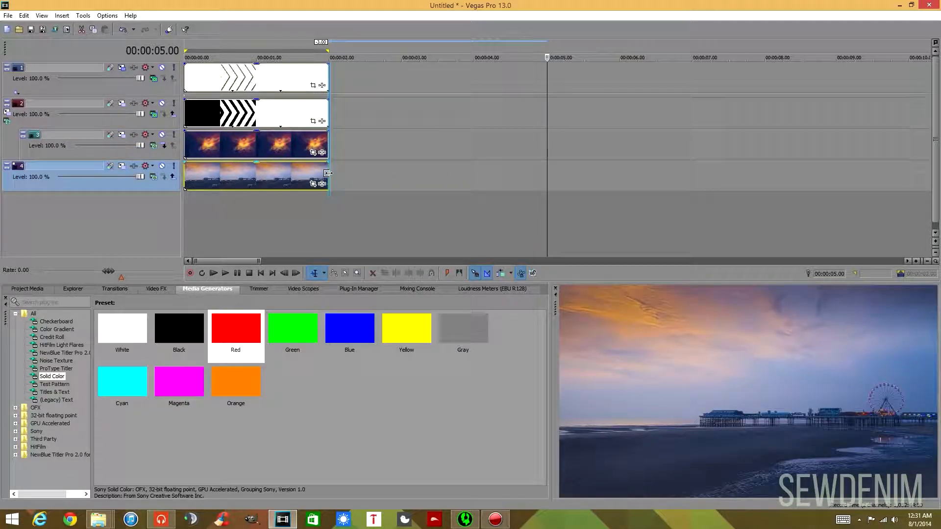
Step: Add the Sony Mask Generator effect to the arrow clip on track 2, keeping its default Luminance settings
left_click(322, 121)
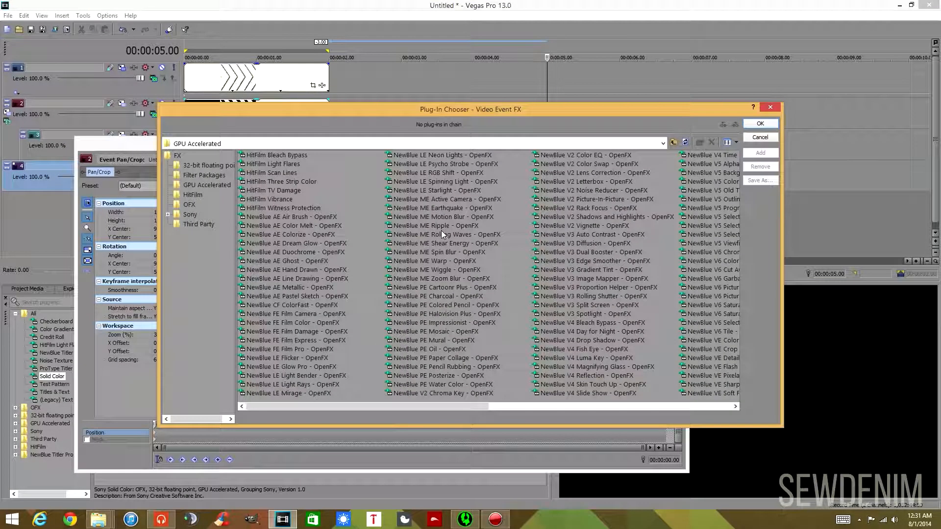
left_click_drag(339, 407, 546, 406)
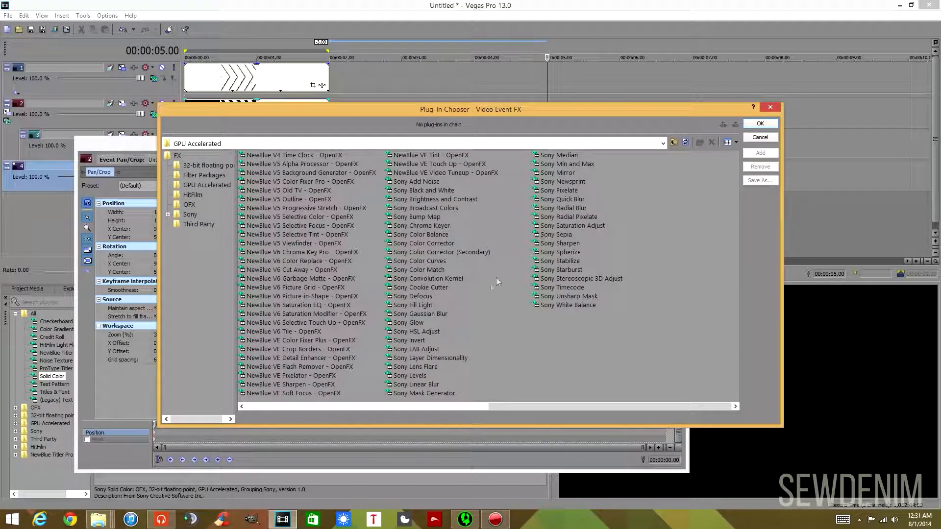
left_click(412, 393)
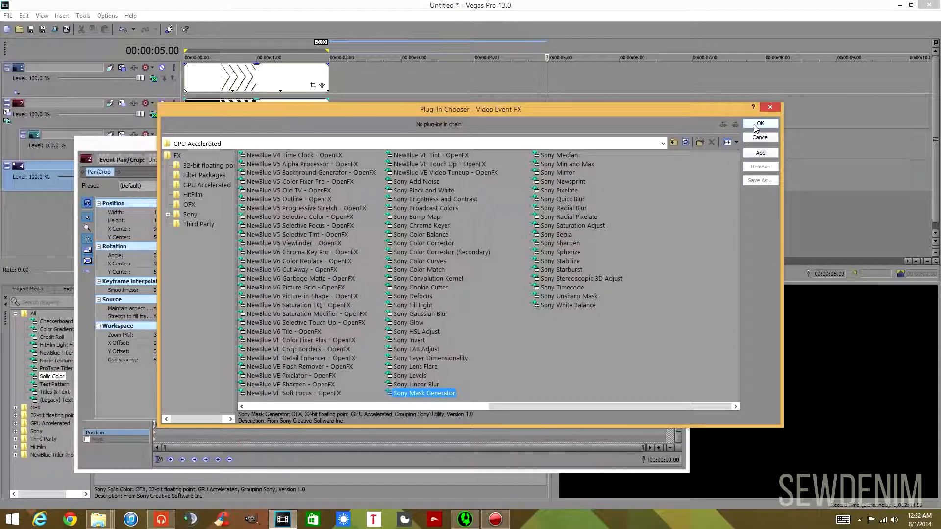
double_click(419, 393)
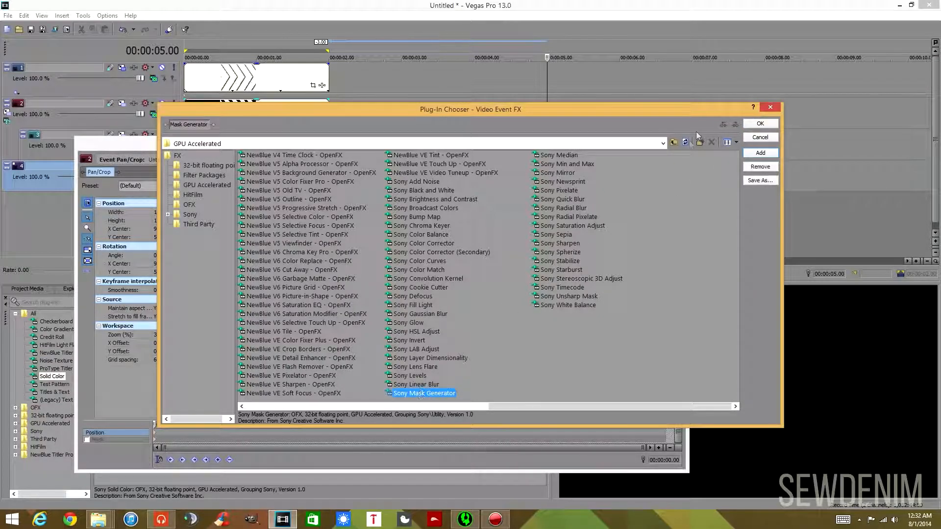
left_click(760, 123)
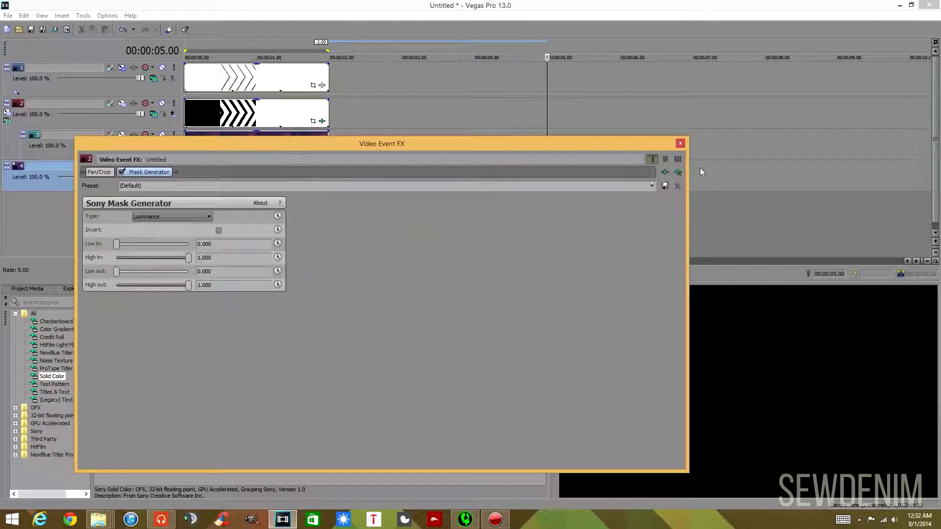
left_click(680, 143)
Step: Play the transition from the start and go through its frames to the end to check the masked arrows
key("Home")
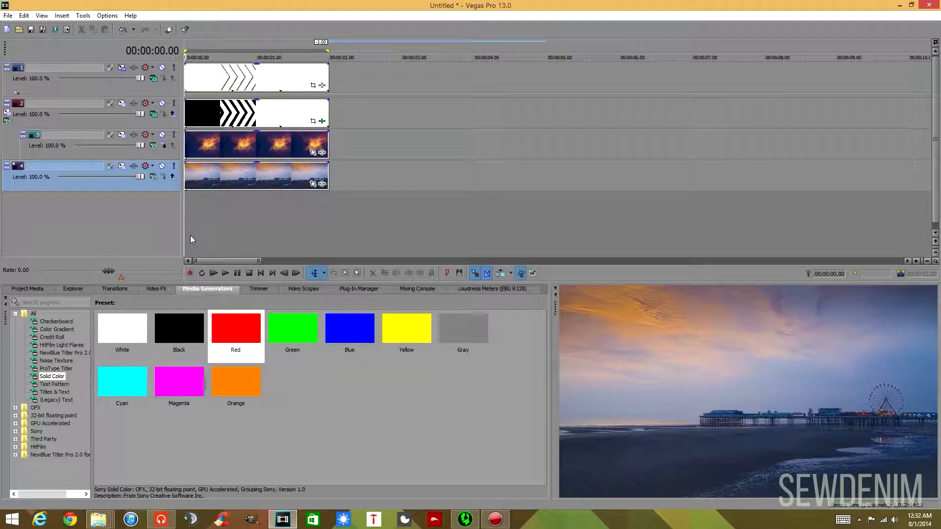
key("Right")
key("space")
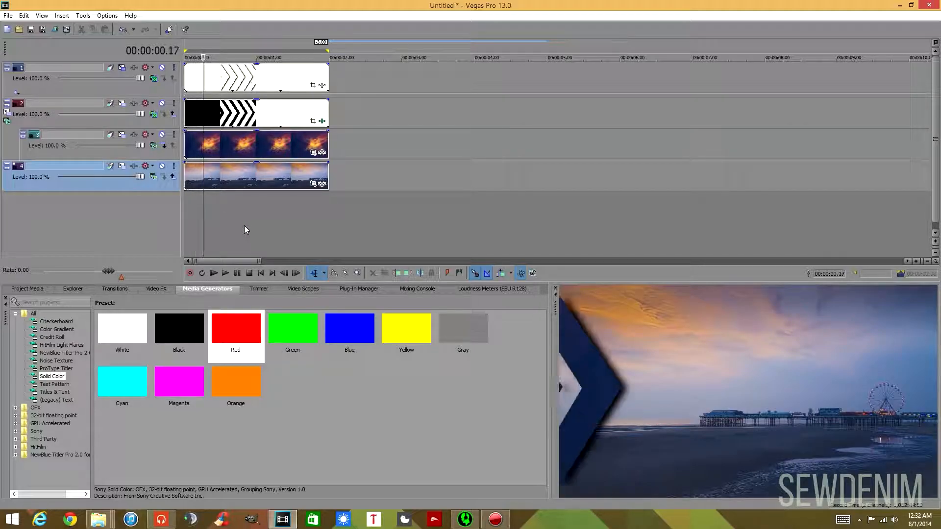
key("Right")
key("Right")
key("Right")
key("Right")
key("Right")
key("Right")
key("Right")
key("Right")
key("Right")
key("Right")
key("Right")
key("Right")
key("Right")
key("Right")
key("Right")
key("Right")
key("Right")
key("Right")
key("Right")
key("Right")
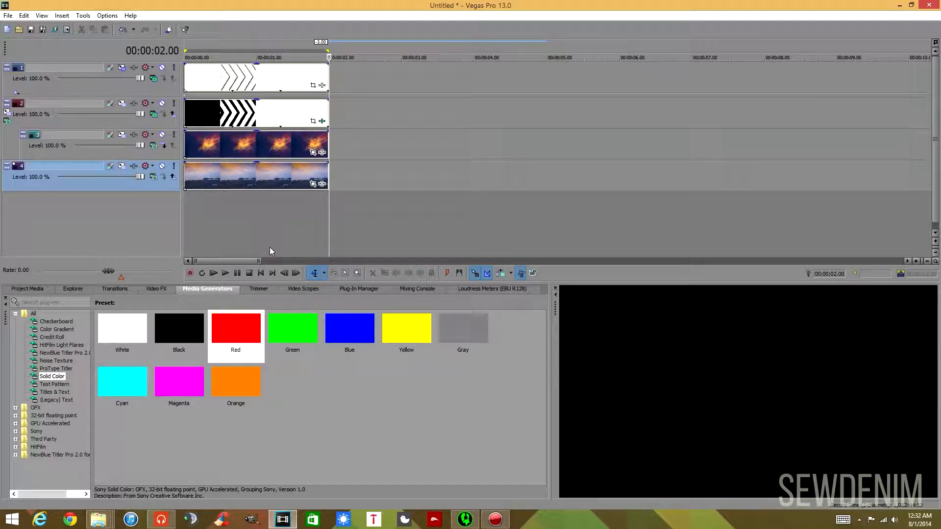
Step: Replay the transition and step backward and forward through its frames to examine the arrow edges and drop shadows
left_click(185, 222)
left_click_drag(328, 243, 194, 227)
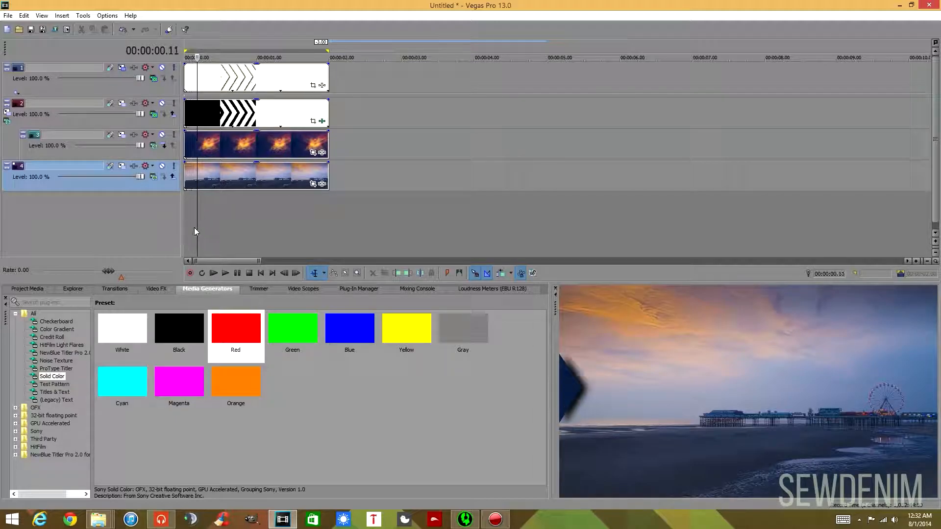
key("space")
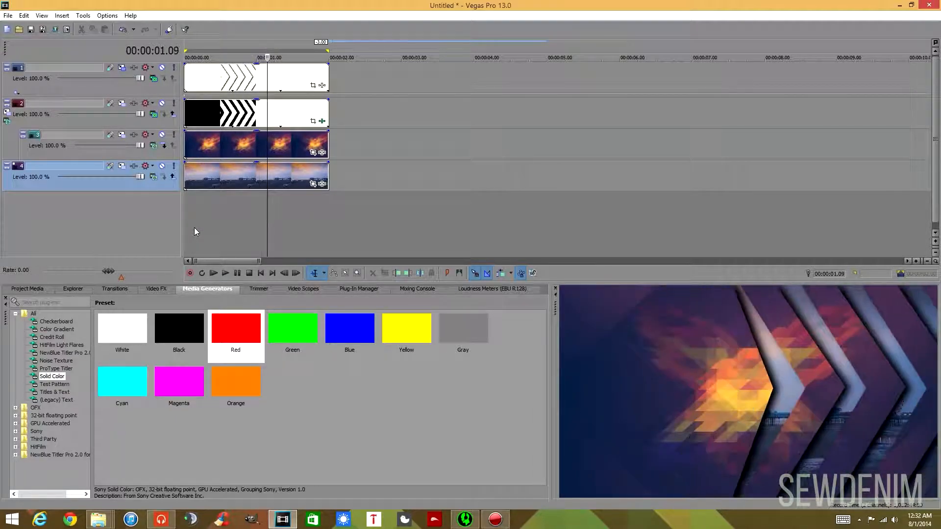
key("Left")
key("Left")
key("Left")
key("Left")
key("Left")
key("Left")
key("Left")
key("Left")
key("Left")
key("Left")
key("Left")
key("Left")
key("Left")
key("Left")
key("Left")
key("Left")
key("Left")
key("Left")
key("Left")
key("Left")
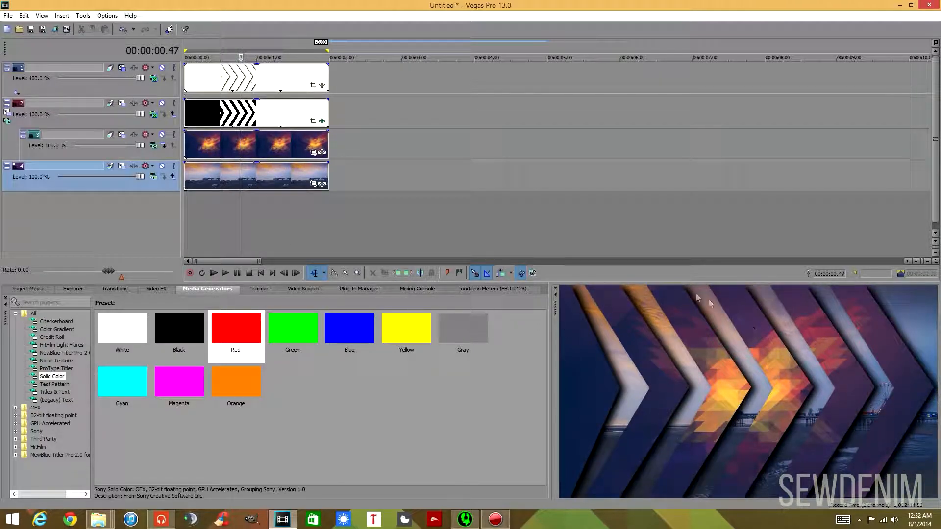
key("Right")
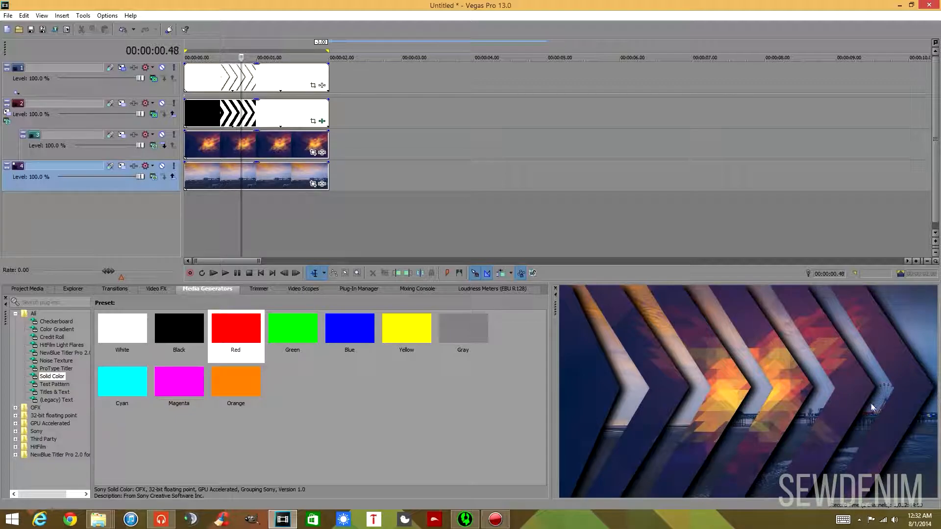
key("Right")
key("Right")
key("Right")
key("Right")
key("Right")
key("Right")
key("Right")
key("Right")
key("Right")
key("Right")
key("Right")
key("Right")
key("Right")
key("Right")
key("Right")
key("Right")
key("Right")
key("Right")
key("Right")
key("Right")
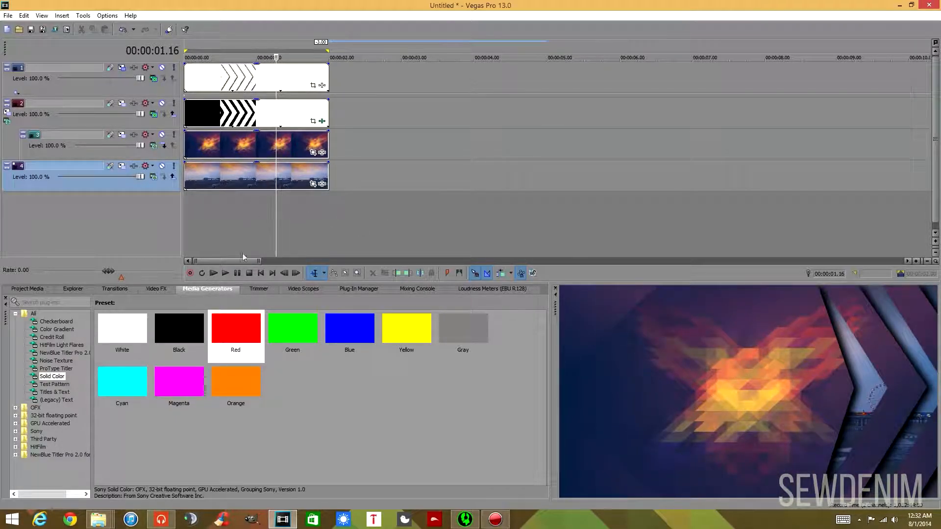
Step: Render the finished transition as an MP4 file named Final
left_click(55, 30)
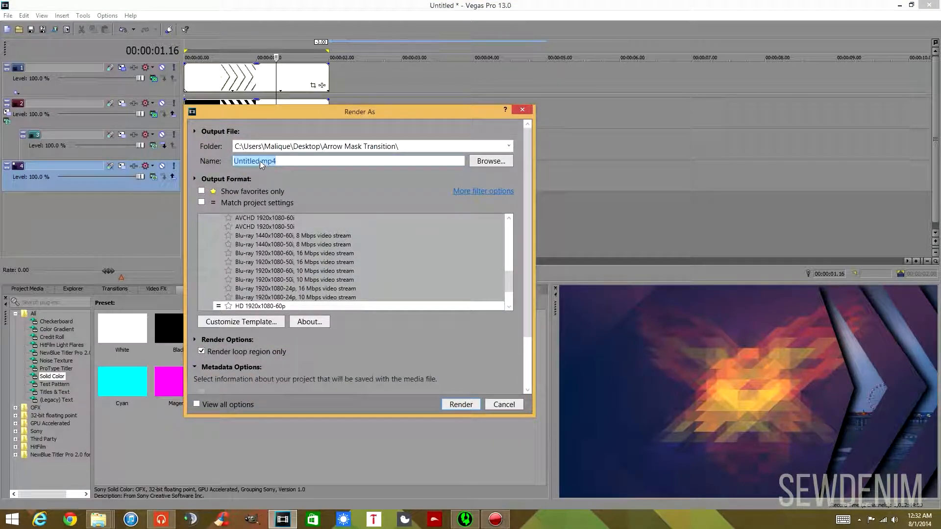
left_click_drag(260, 160, 210, 162)
type("Final")
left_click(454, 405)
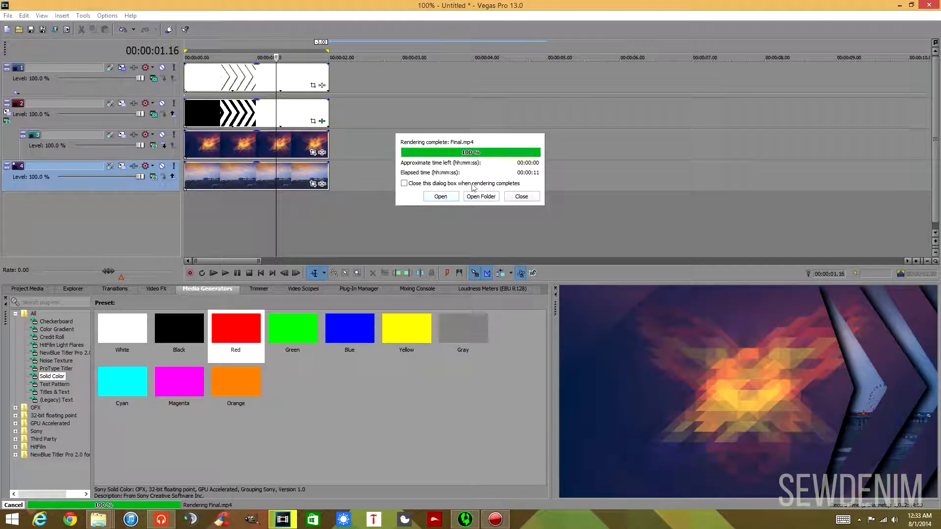
Step: Open the rendered Final video in the media player and play it to review the transition
left_click(439, 197)
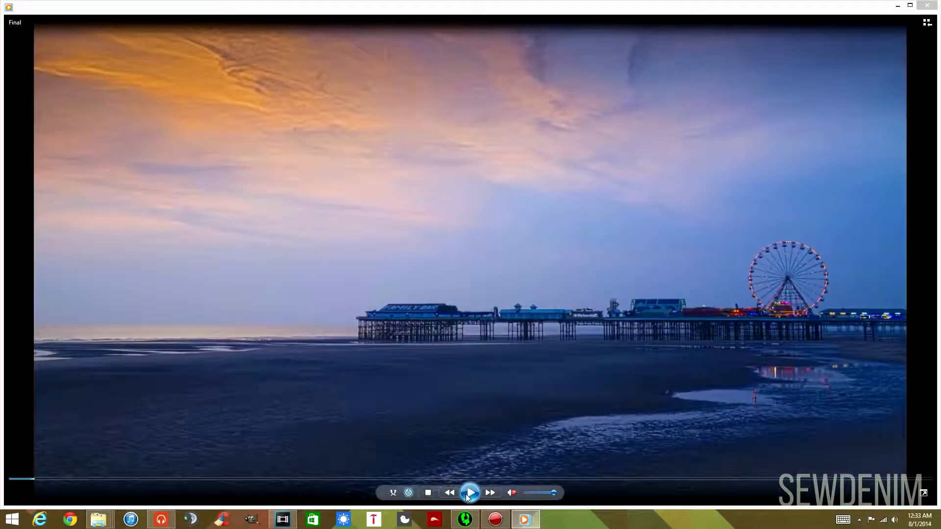
left_click(465, 493)
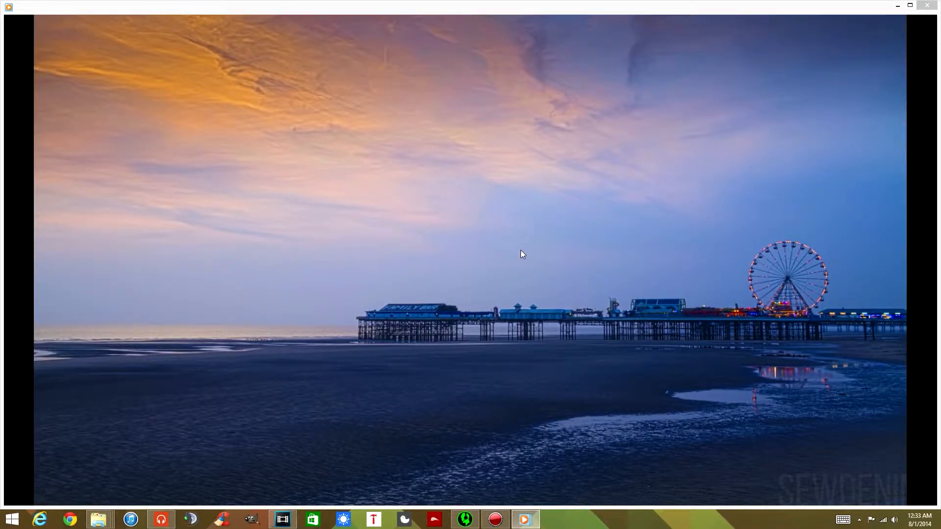
mouse_move(514, 308)
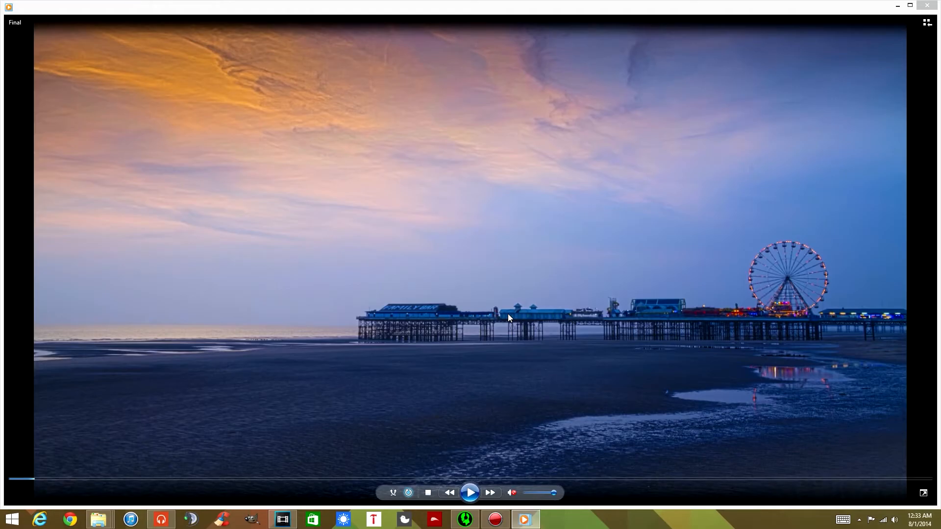